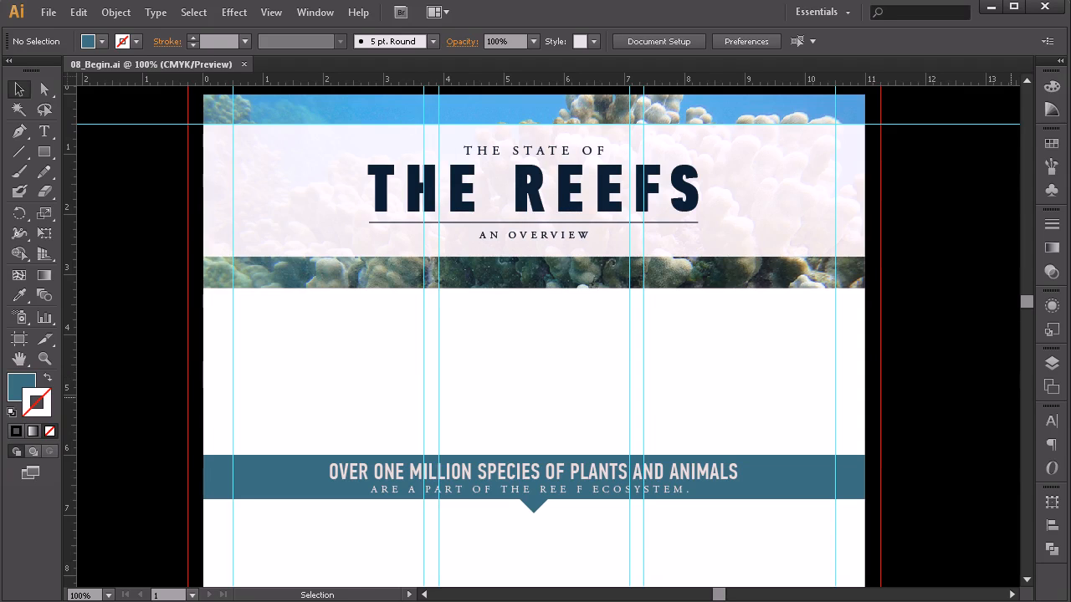
- Unlock the Guides layer and add a horizontal guide on it, midway between the header image and the first blue banner
{"action": "left_click", "coordinate": [1052, 364]}
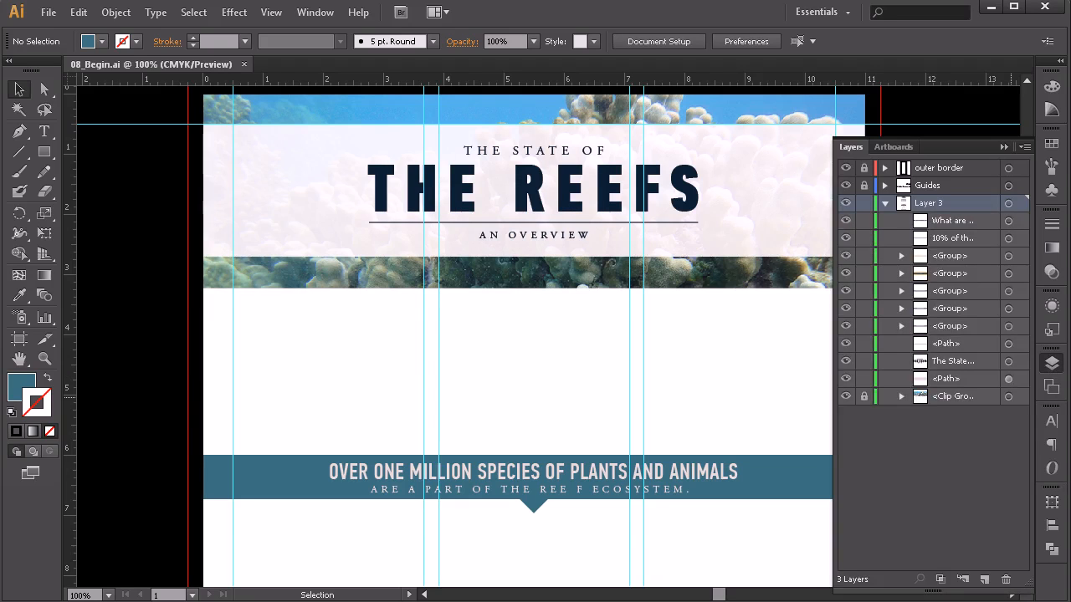
{"action": "left_click", "coordinate": [864, 185]}
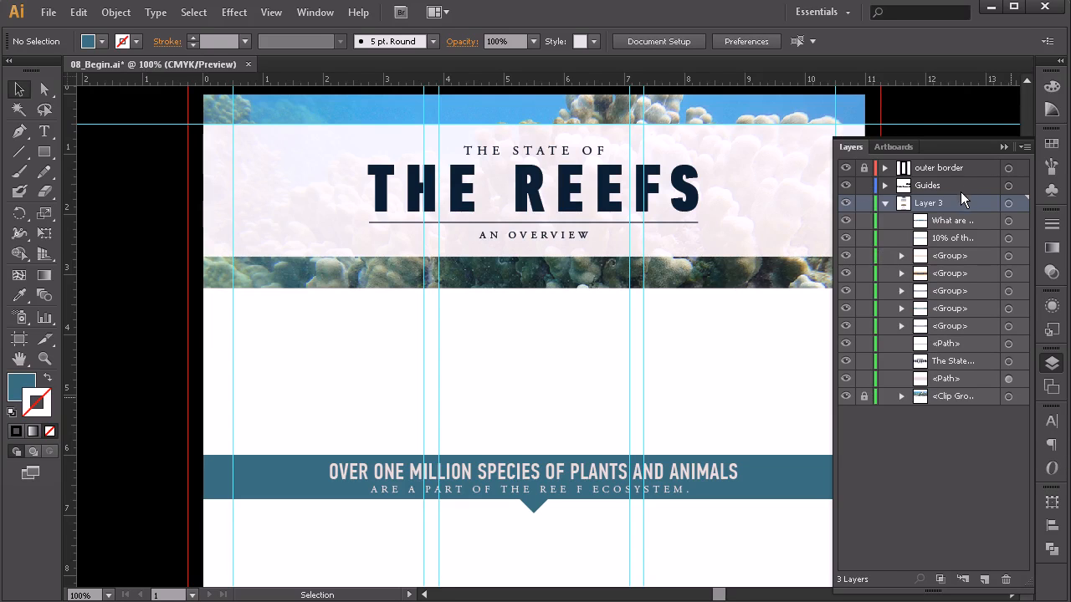
{"action": "left_click", "coordinate": [929, 190]}
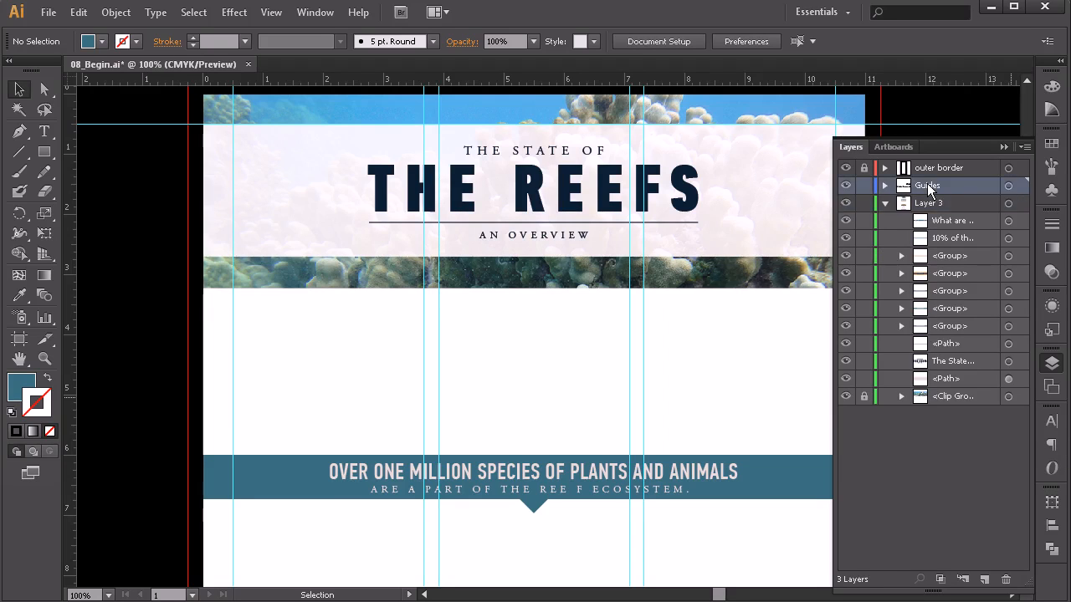
{"action": "left_click_drag", "start_coordinate": [663, 80], "coordinate": [673, 374]}
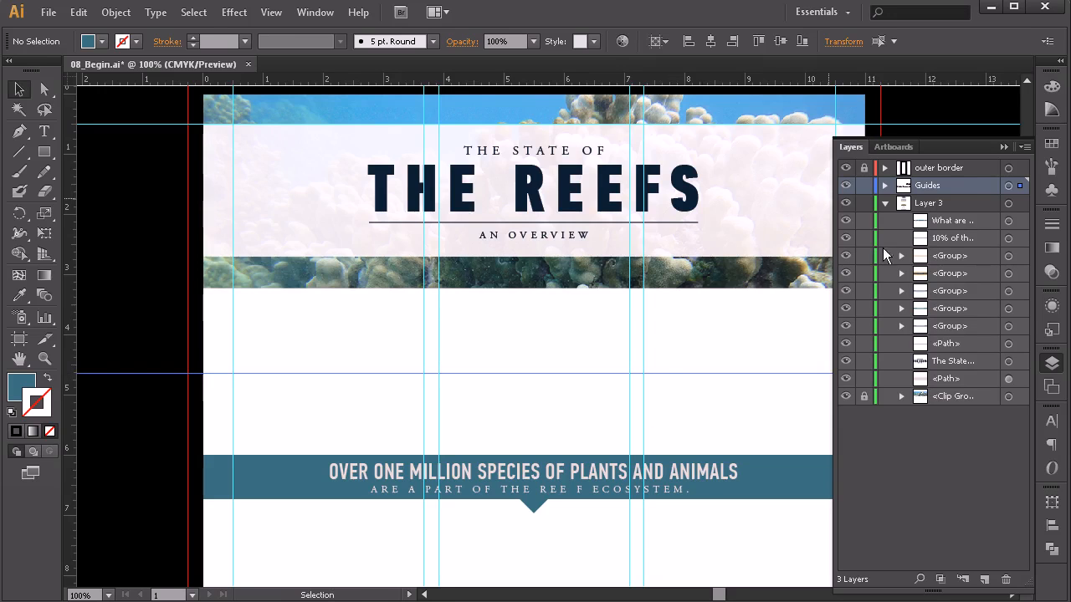
- Lock the Guides layer again and make the collapsed Layer 3 the active layer
{"action": "left_click", "coordinate": [884, 202]}
{"action": "left_click", "coordinate": [748, 295]}
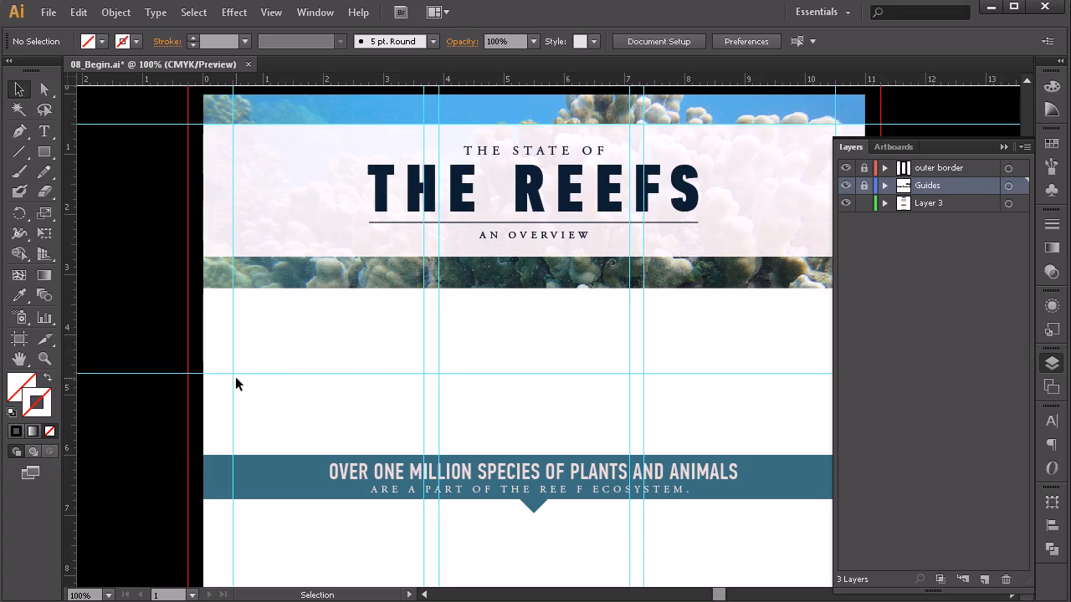
{"action": "left_click", "coordinate": [921, 200]}
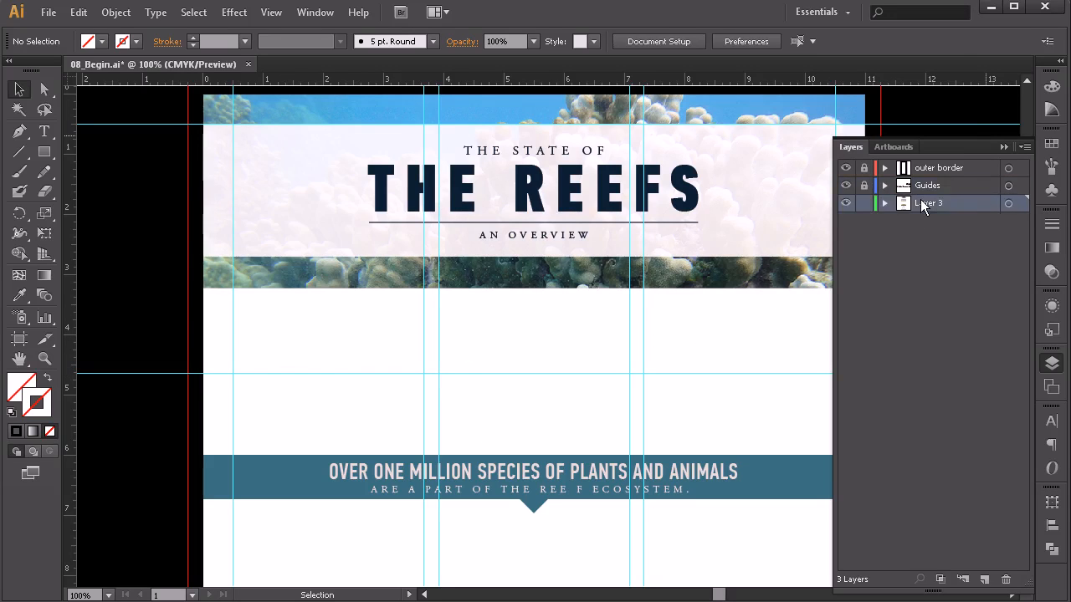
{"action": "left_click", "coordinate": [1004, 147]}
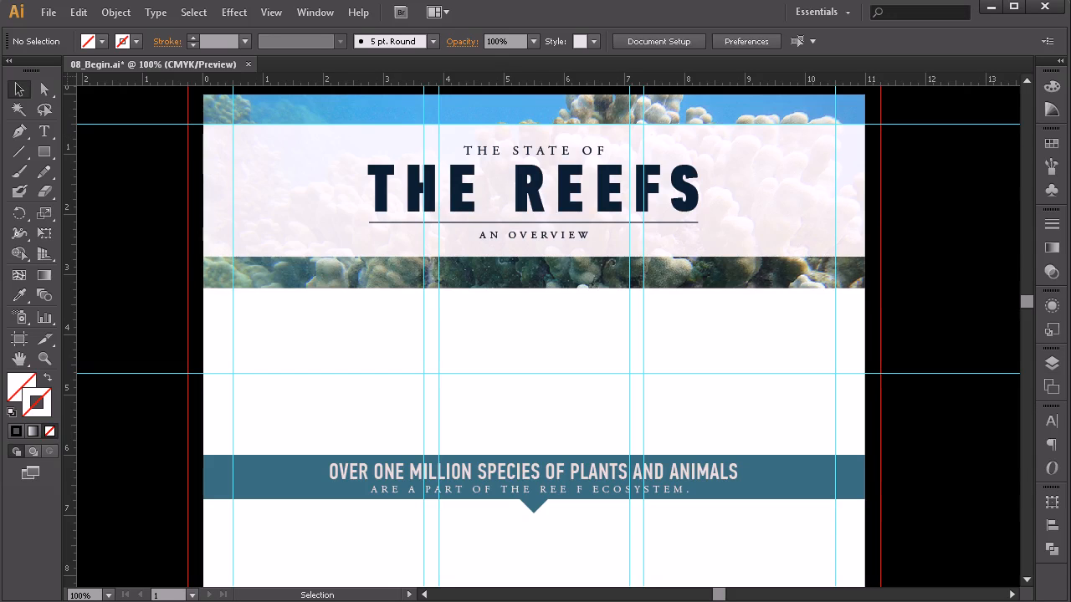
- Copy the paragraph about coral's symbiotic relationship from the Word document and paste it as point text below the header image in Illustrator
{"action": "left_click_drag", "start_coordinate": [1070, 46], "coordinate": [686, 59]}
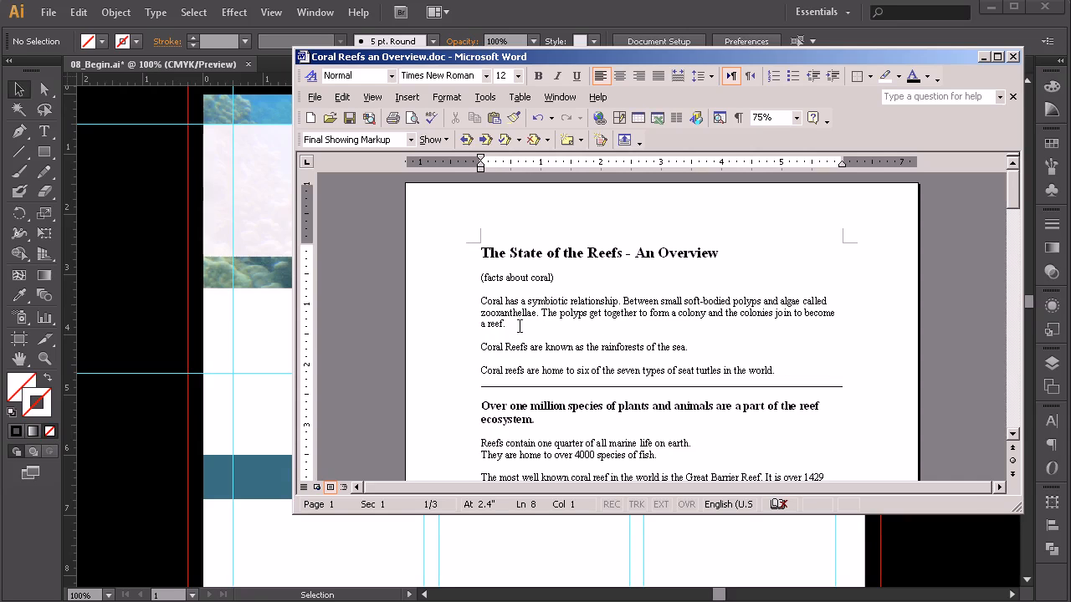
{"action": "left_click_drag", "start_coordinate": [506, 324], "coordinate": [479, 310]}
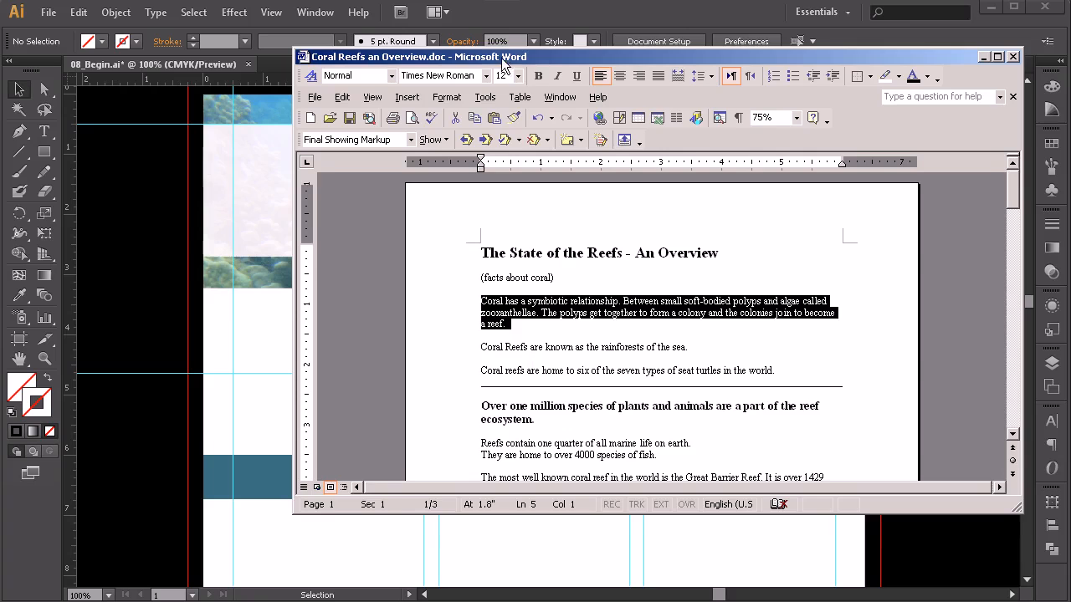
{"action": "left_click_drag", "start_coordinate": [503, 58], "coordinate": [1070, 77]}
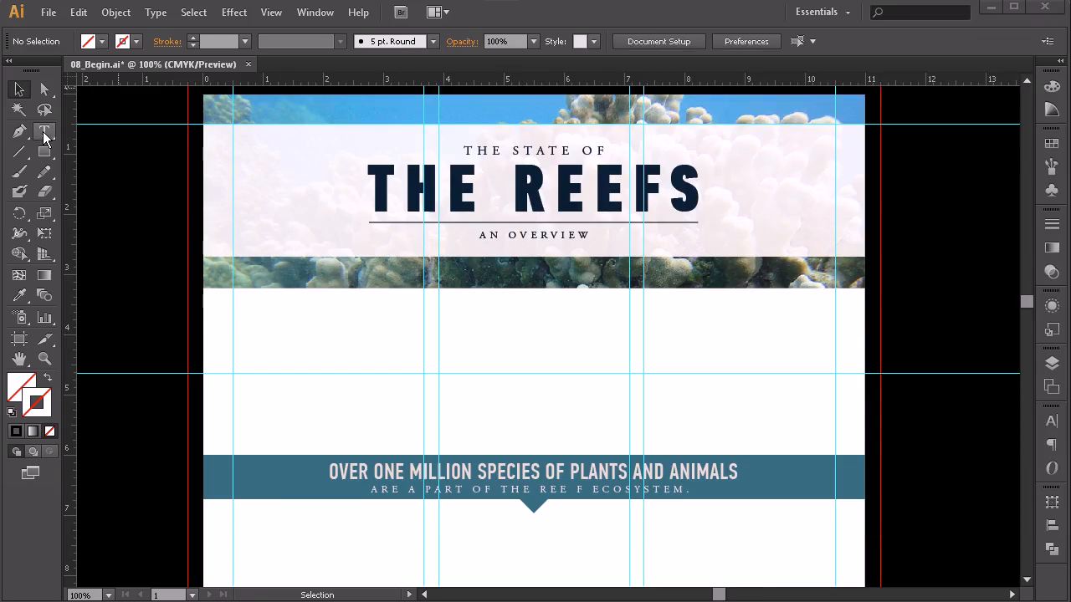
{"action": "left_click", "coordinate": [45, 137]}
{"action": "left_click", "coordinate": [294, 327]}
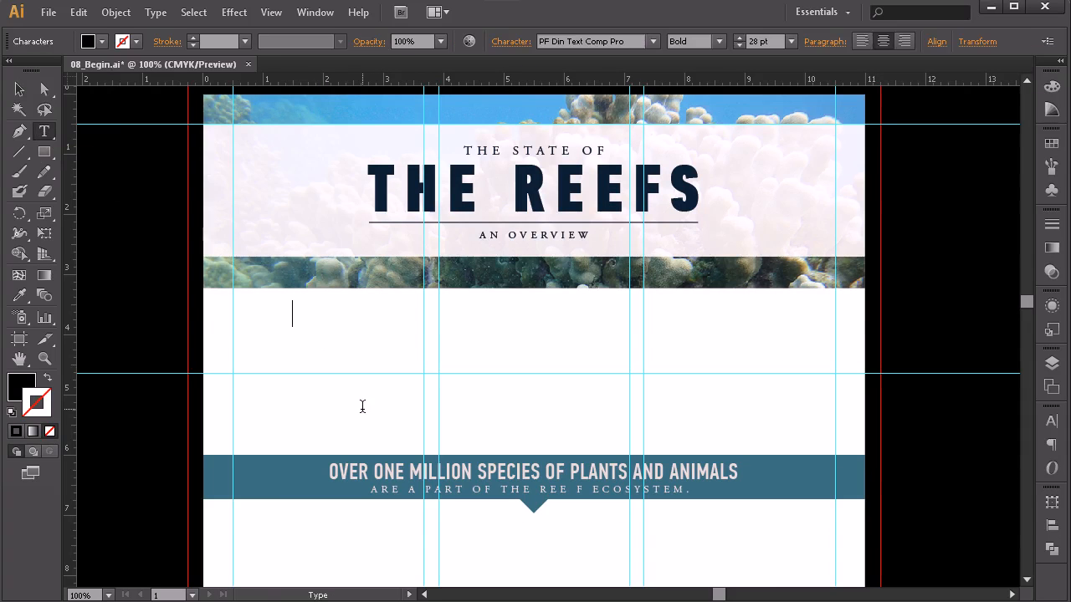
{"action": "key", "text": "ctrl+v"}
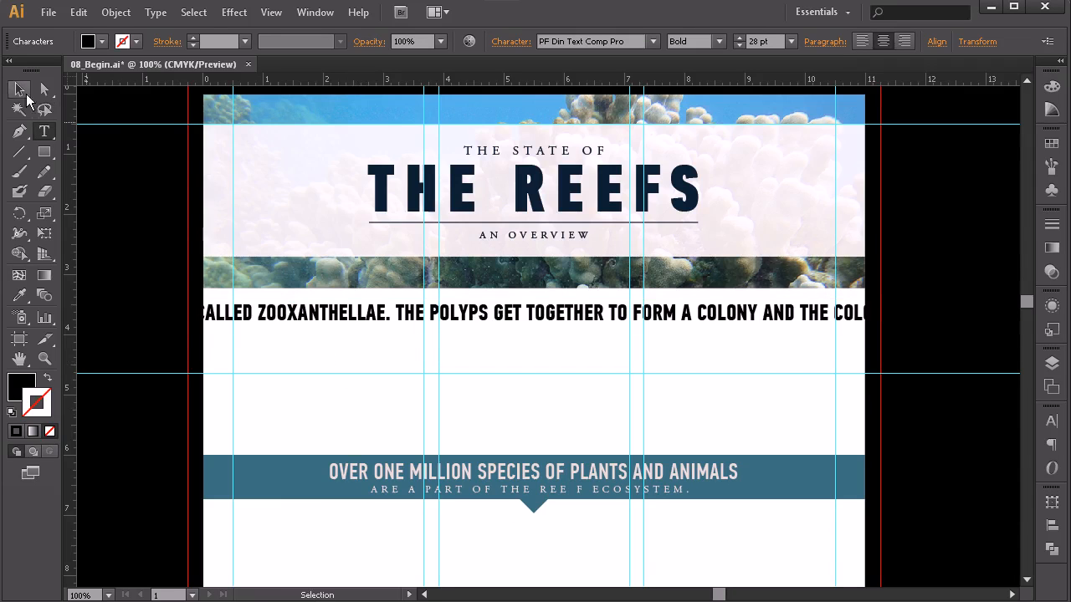
- Move the pasted text line so its beginning sits just inside the page's left margin guide
{"action": "left_click", "coordinate": [19, 89]}
{"action": "left_click_drag", "start_coordinate": [311, 316], "coordinate": [613, 329]}
{"action": "left_click_drag", "start_coordinate": [236, 333], "coordinate": [579, 331]}
{"action": "left_click_drag", "start_coordinate": [333, 332], "coordinate": [396, 332]}
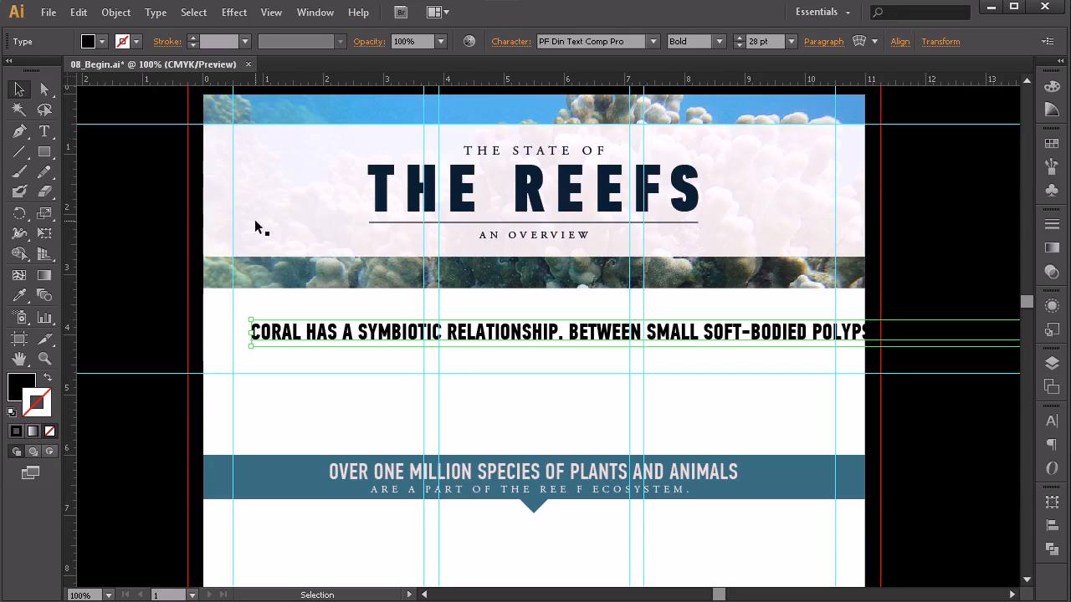
- Remove the period after "RELATIONSHIP" and break the line after "CORAL HAS A"
{"action": "left_click", "coordinate": [50, 132]}
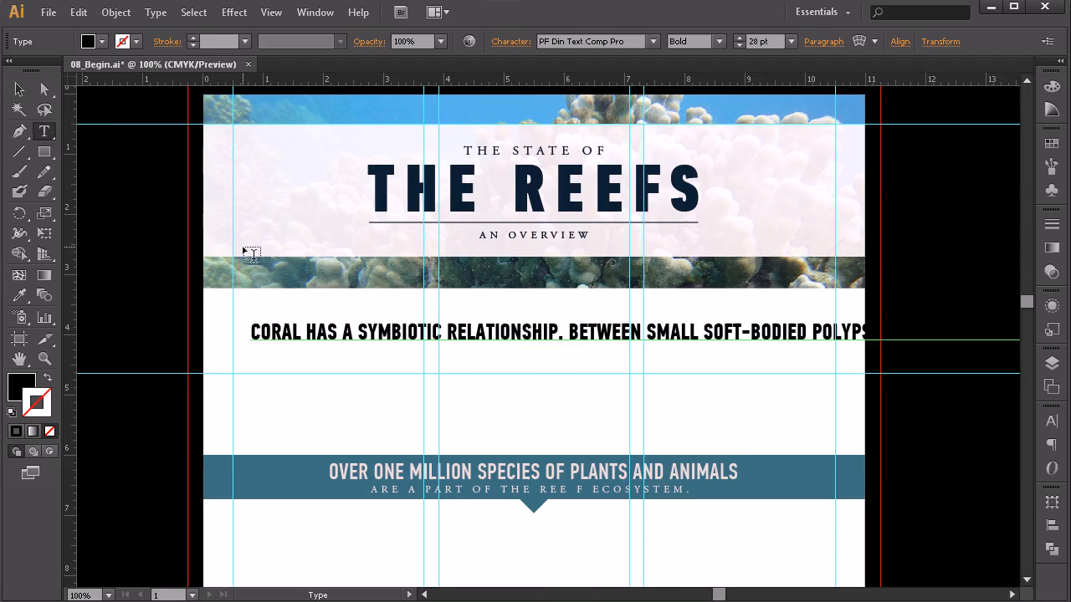
{"action": "left_click", "coordinate": [561, 333]}
{"action": "key", "text": "BackSpace"}
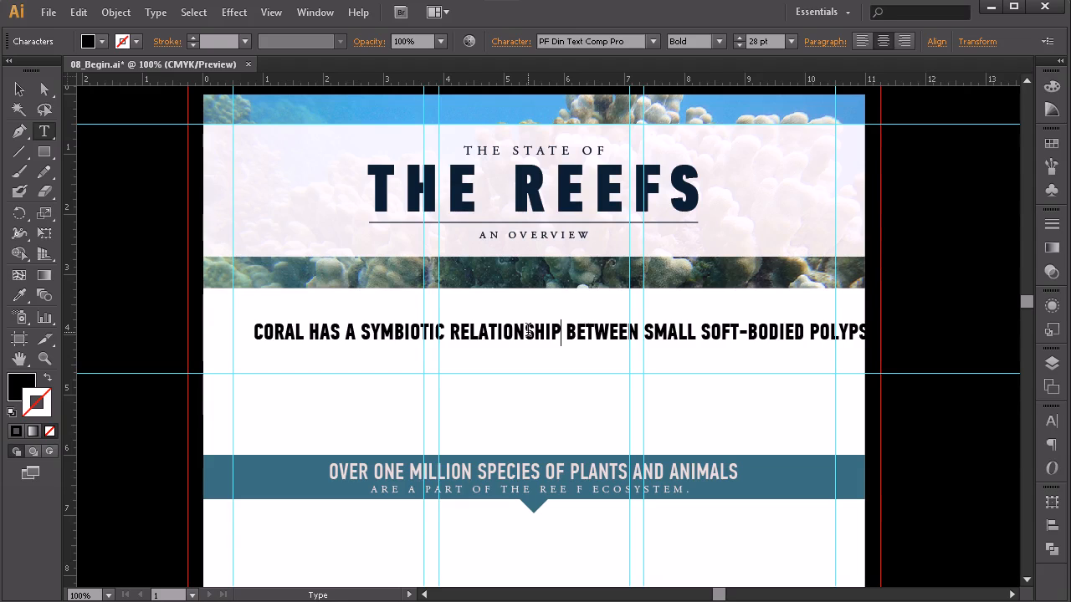
{"action": "left_click", "coordinate": [365, 328]}
{"action": "key", "text": "BackSpace"}
{"action": "key", "text": "Return"}
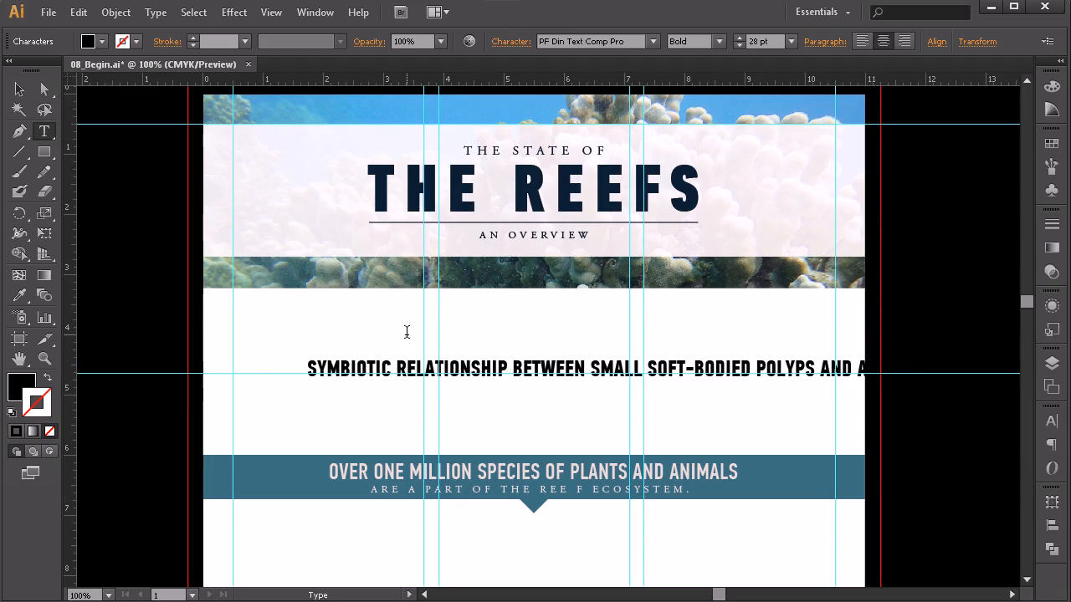
- Left-align the paragraph text and place it against the left margin guide, below the header image
{"action": "left_click", "coordinate": [18, 85]}
{"action": "left_click_drag", "start_coordinate": [565, 368], "coordinate": [321, 311]}
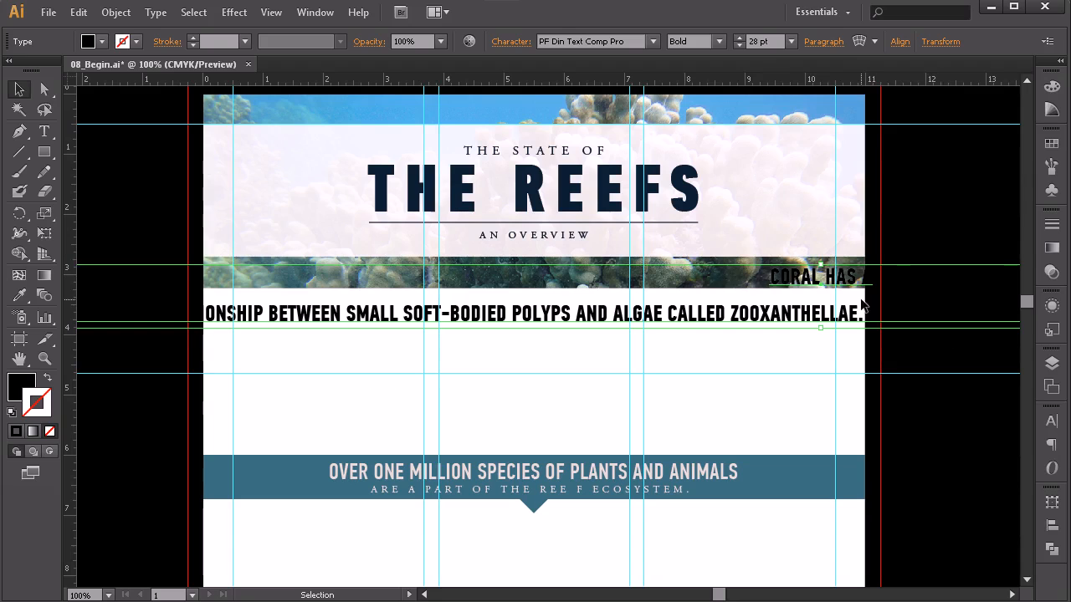
{"action": "left_click", "coordinate": [1051, 449]}
{"action": "left_click", "coordinate": [859, 433]}
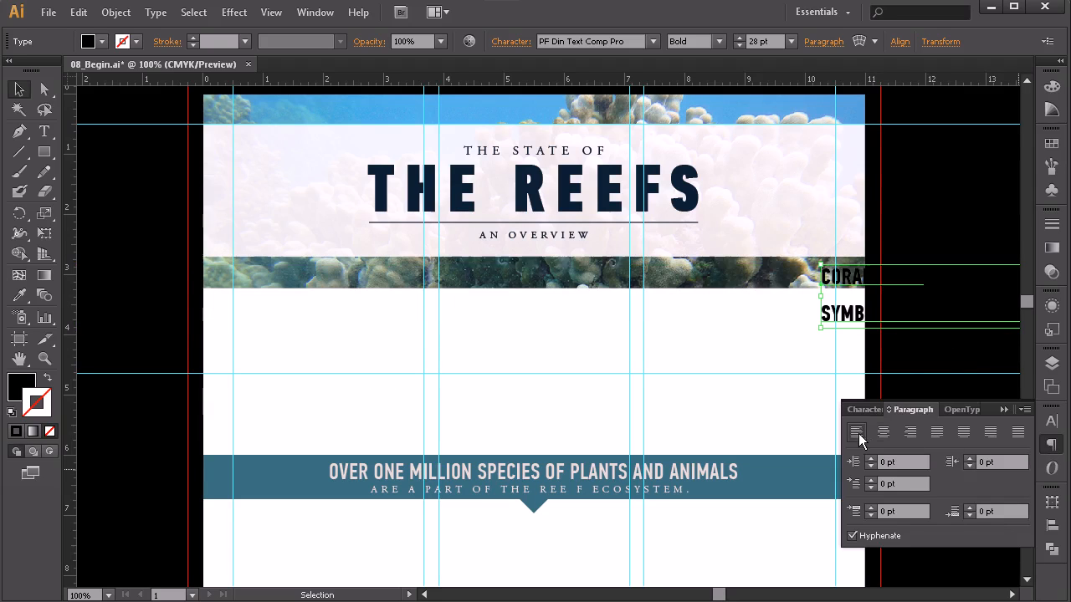
{"action": "left_click_drag", "start_coordinate": [851, 316], "coordinate": [268, 365]}
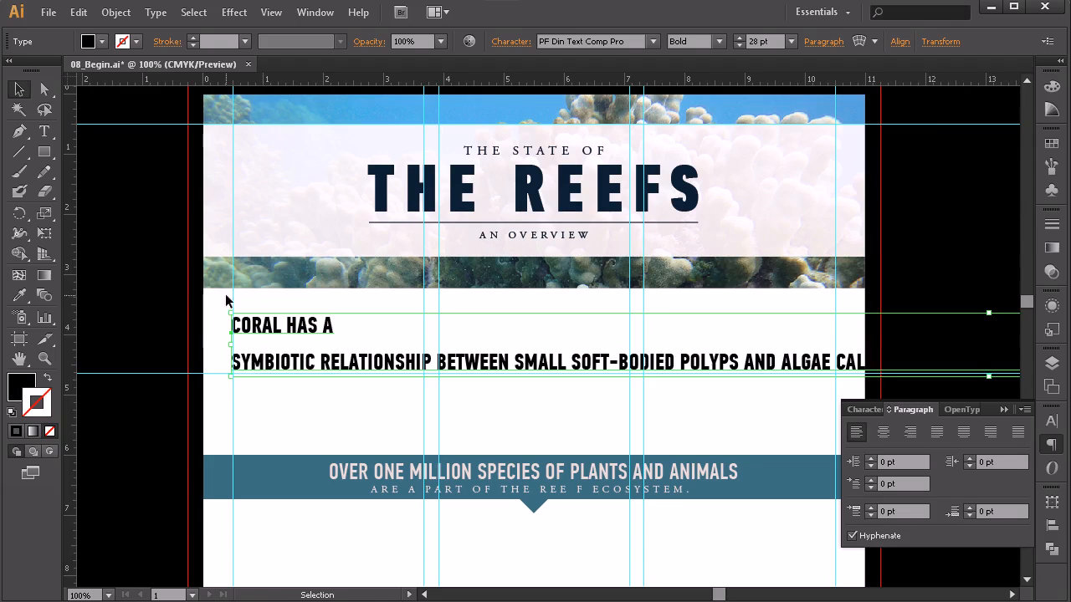
- Break the line after "SYMBIOTIC RELATIONSHIP" and cut the remaining text starting at "BETWEEN SMALL" out of the heading
{"action": "scroll", "coordinate": [380, 356], "scroll_direction": "down", "scroll_amount": 6}
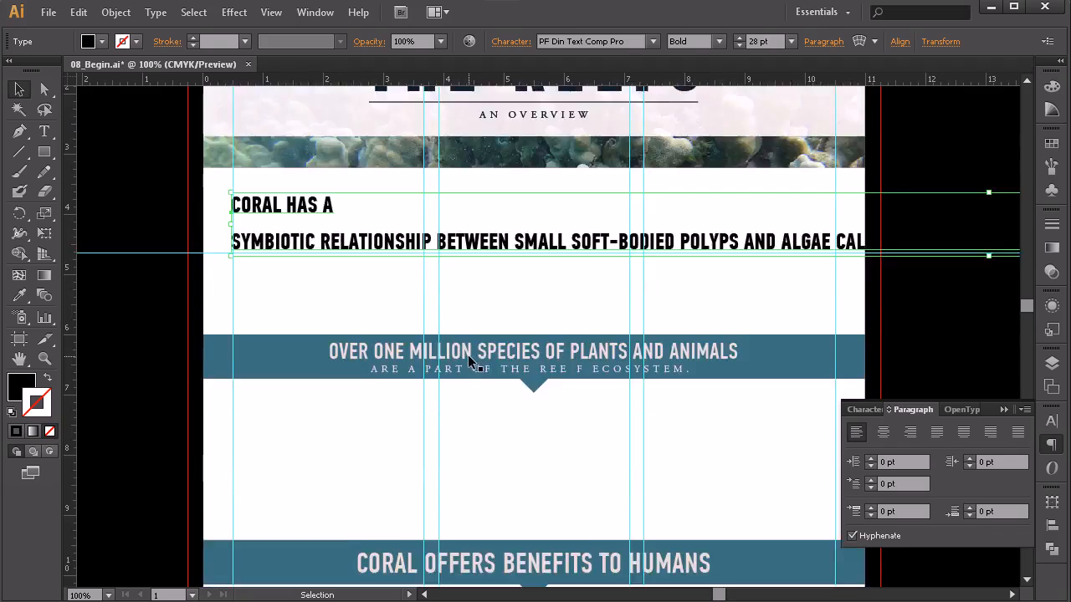
{"action": "scroll", "coordinate": [595, 343], "scroll_direction": "up", "scroll_amount": 5}
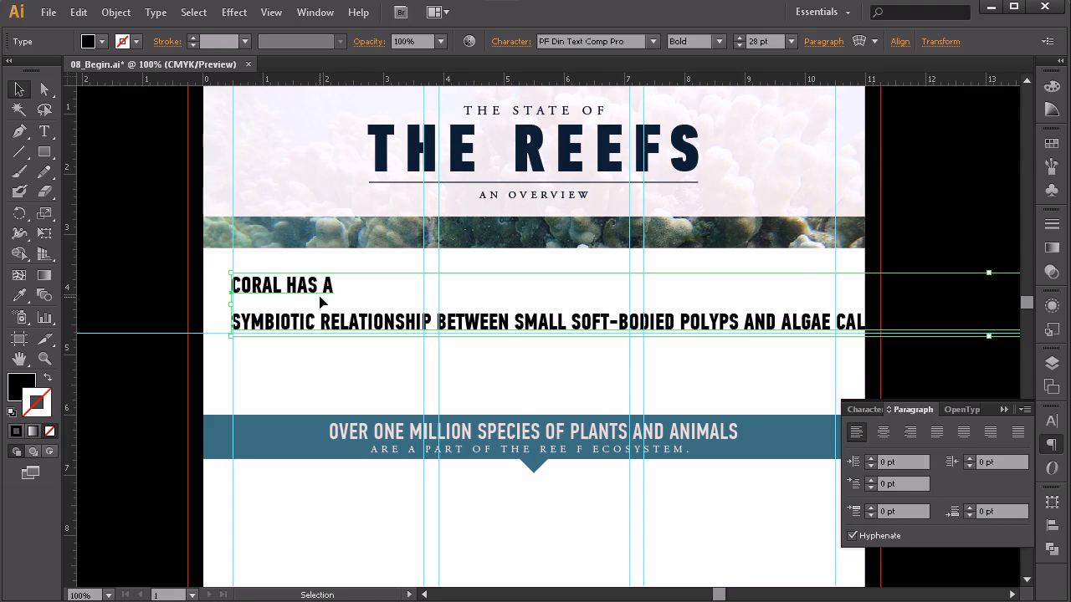
{"action": "left_click", "coordinate": [46, 132]}
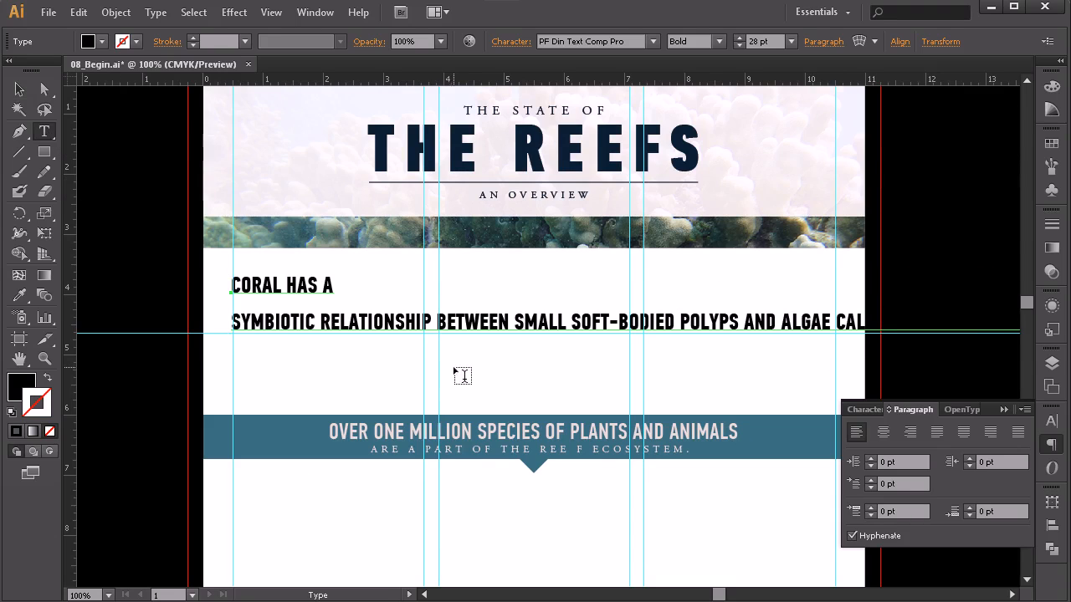
{"action": "left_click", "coordinate": [435, 322]}
{"action": "key", "text": "Return"}
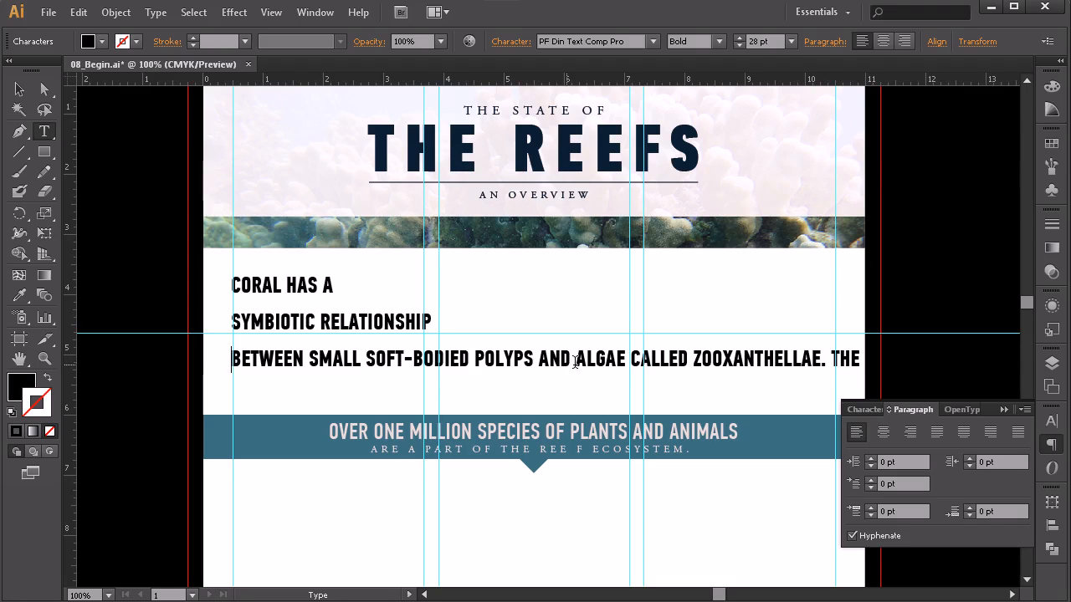
{"action": "triple_click", "coordinate": [306, 359]}
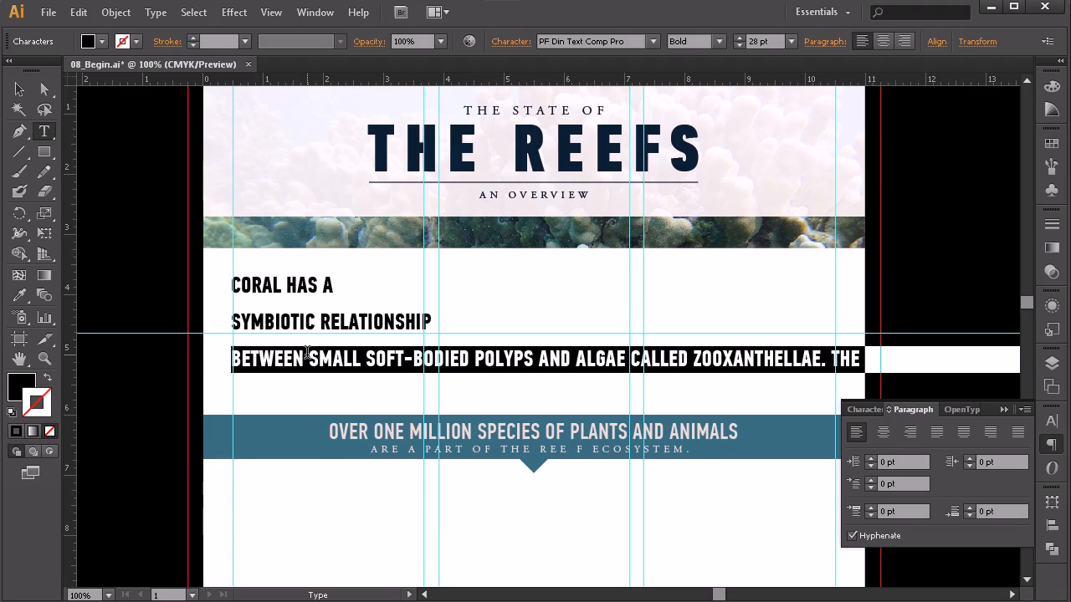
{"action": "key", "text": "BackSpace"}
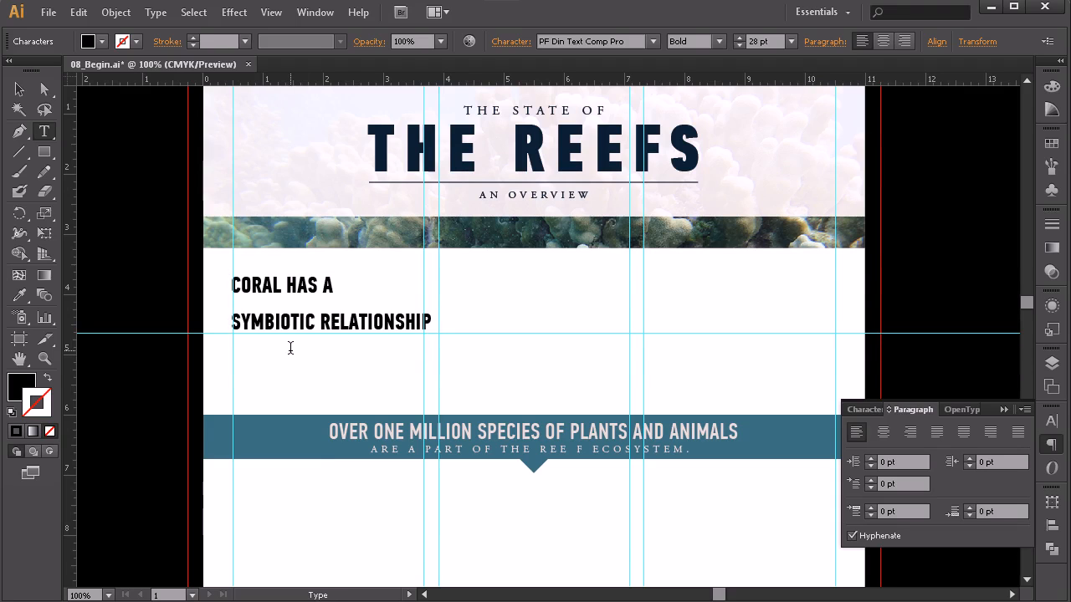
{"action": "left_click", "coordinate": [18, 89]}
{"action": "left_click", "coordinate": [44, 132]}
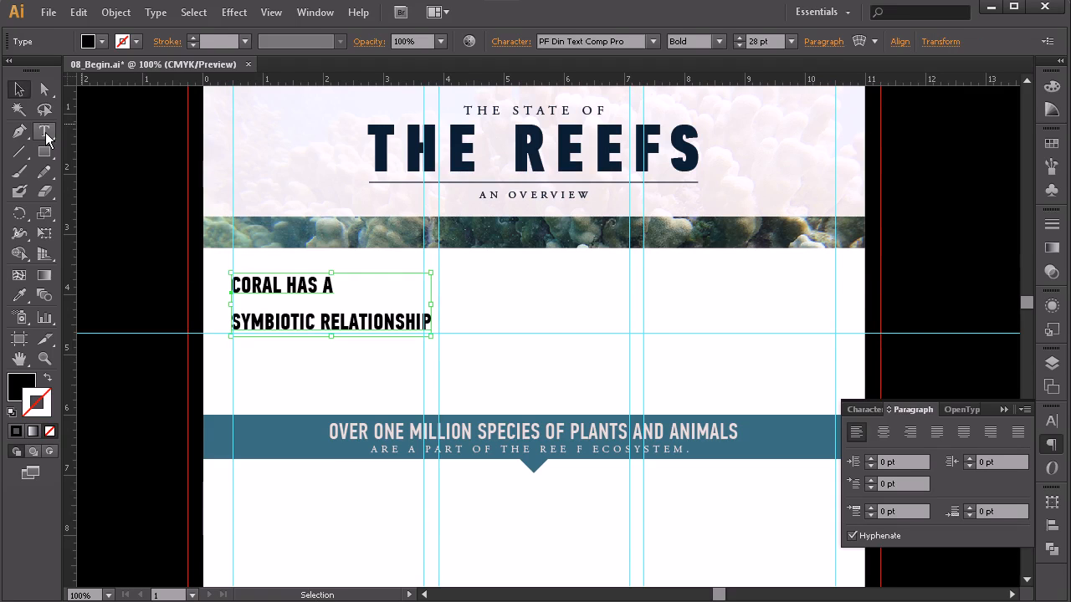
{"action": "left_click", "coordinate": [470, 275]}
{"action": "key", "text": "ctrl+v"}
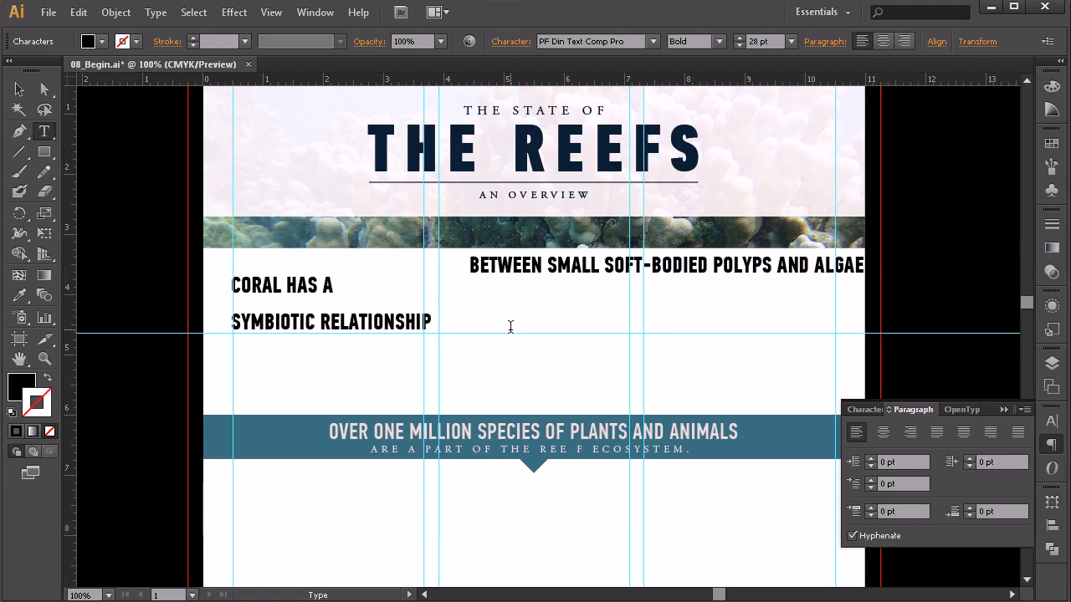
{"action": "key", "text": "Escape"}
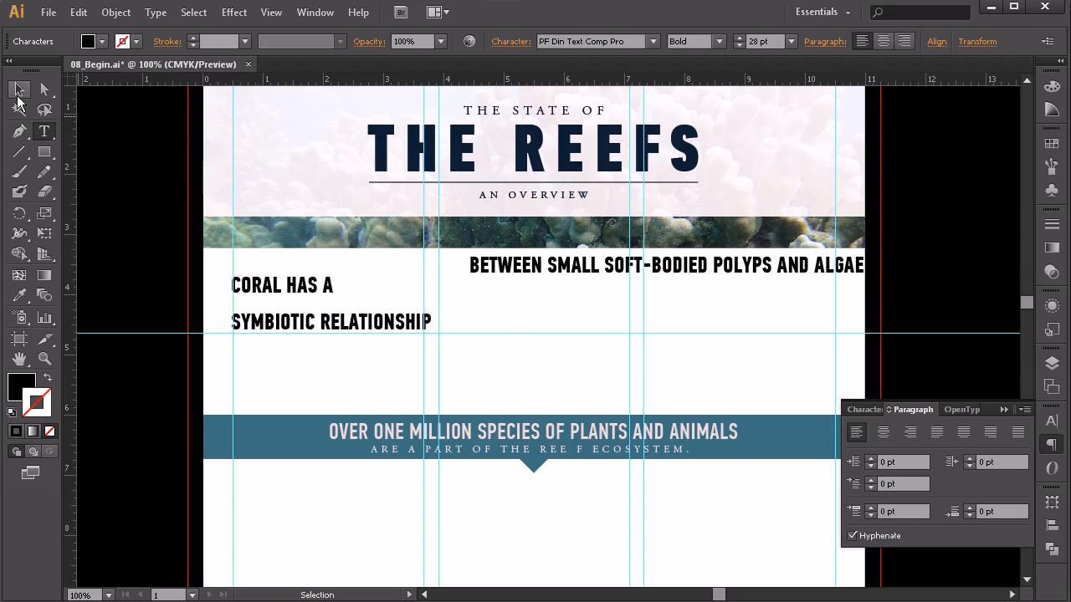
{"action": "key", "text": "Delete"}
- Create an area text box within the middle column and fill it with the text cut from the heading, starting "BETWEEN SMALL SOFT-BODIED POLYPS"
{"action": "left_click", "coordinate": [45, 132]}
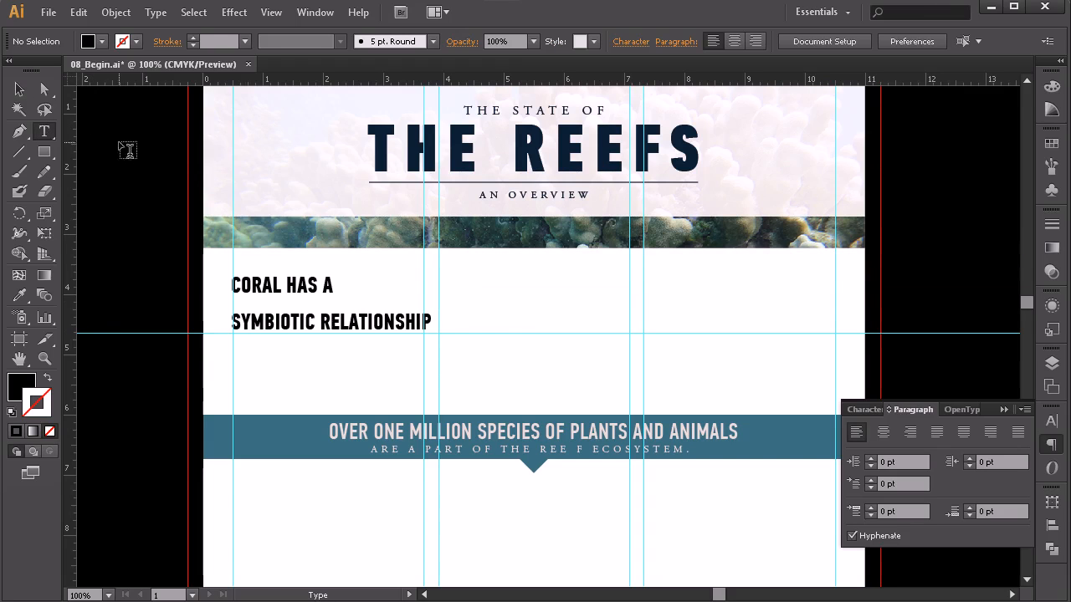
{"action": "mouse_move", "coordinate": [445, 262]}
{"action": "left_mouse_down"}
{"action": "mouse_move", "coordinate": [552, 349]}
{"action": "mouse_move", "coordinate": [626, 372]}
{"action": "left_mouse_up"}
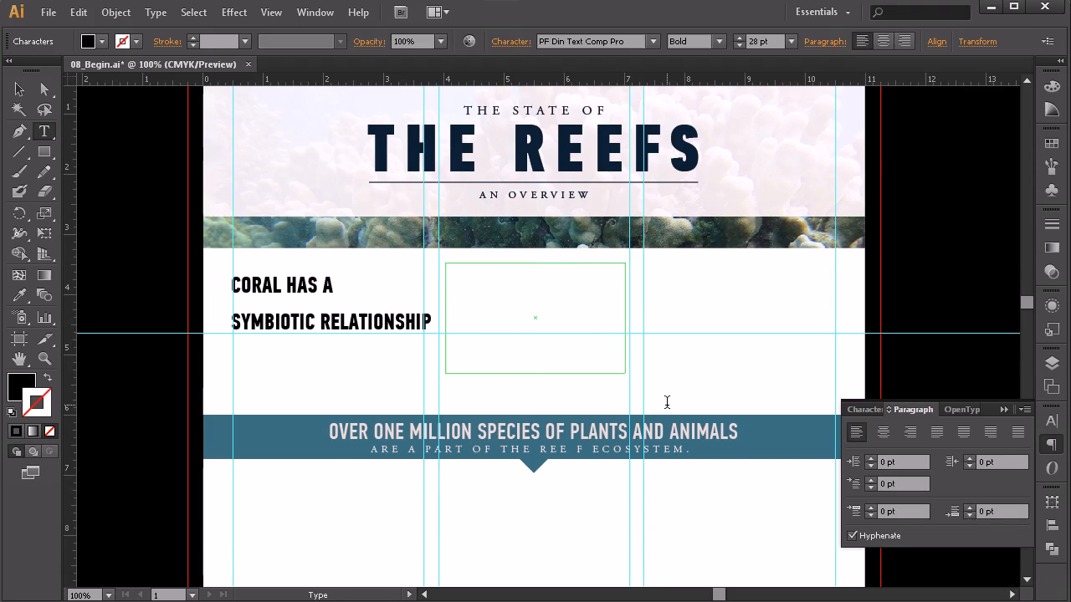
{"action": "type", "text": "BETWEEN SMALL SOFT-BODIED POLYPS AND ALGAE CALLED"}
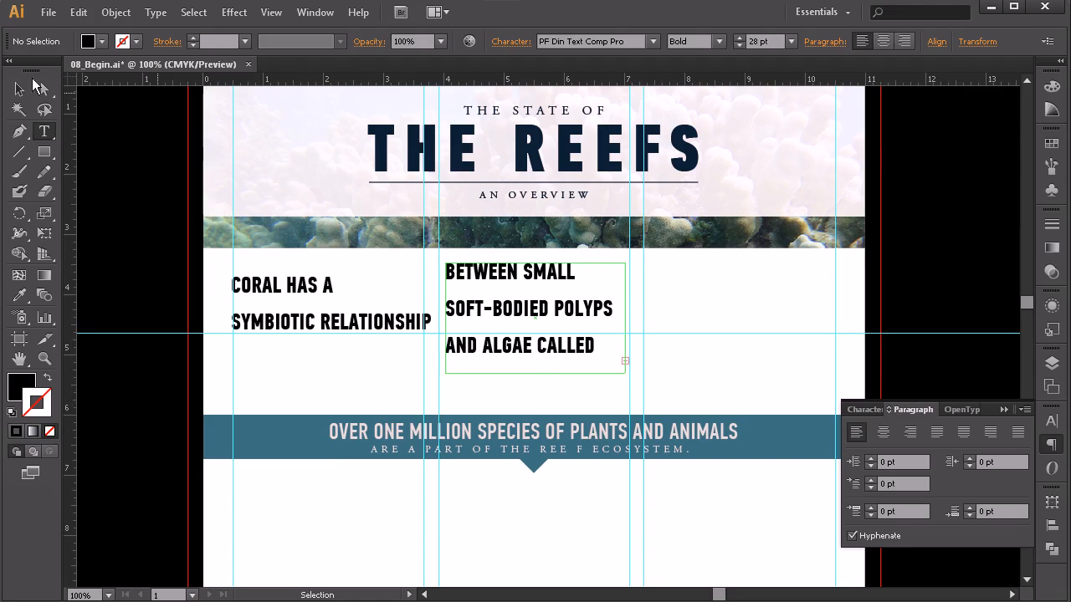
{"action": "key", "text": "Escape"}
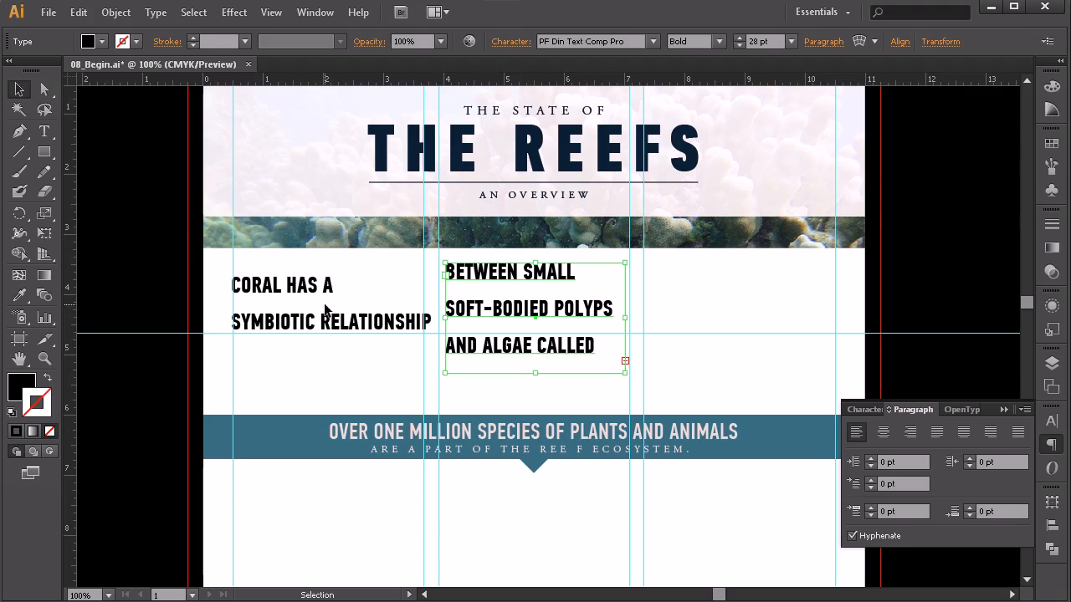
- Move the area text box below the "SYMBIOTIC RELATIONSHIP" heading and resize it to the left column's width, ending above the blue banner
{"action": "left_click_drag", "start_coordinate": [506, 276], "coordinate": [296, 370]}
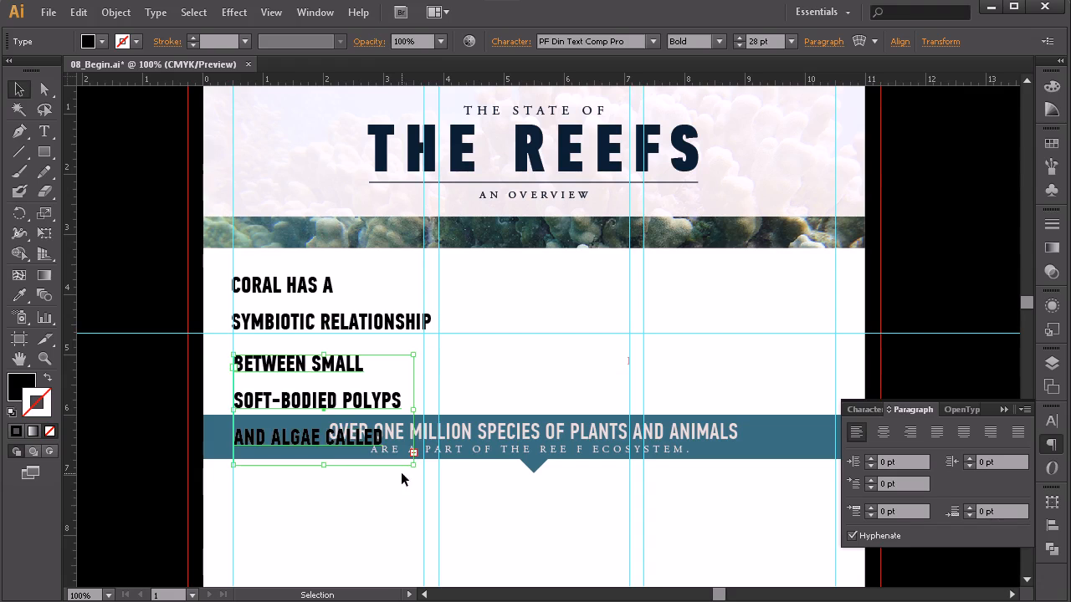
{"action": "left_click_drag", "start_coordinate": [413, 465], "coordinate": [423, 408]}
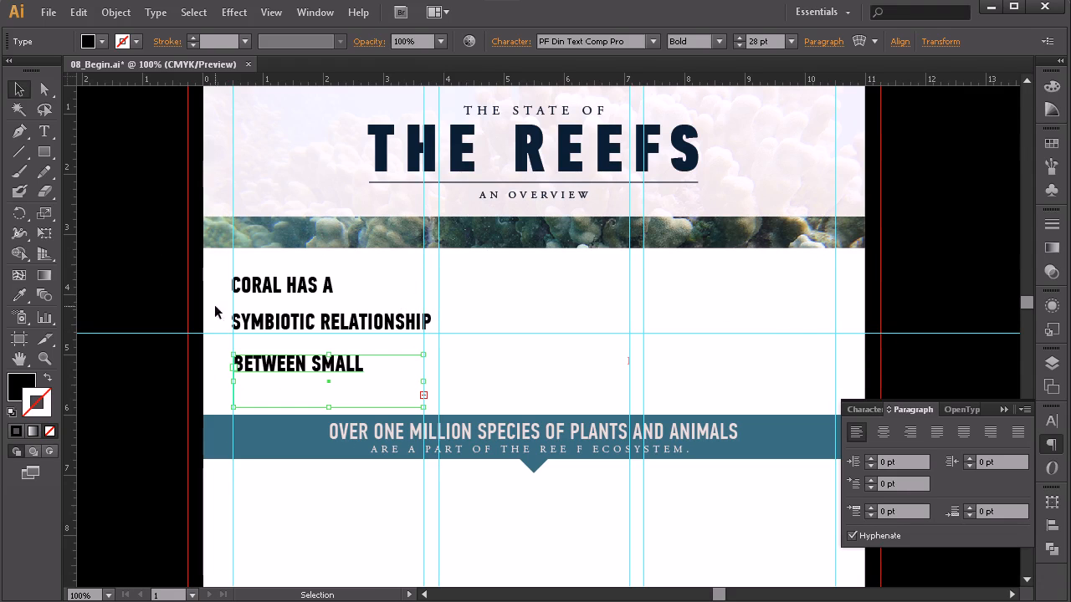
{"action": "left_click", "coordinate": [44, 131]}
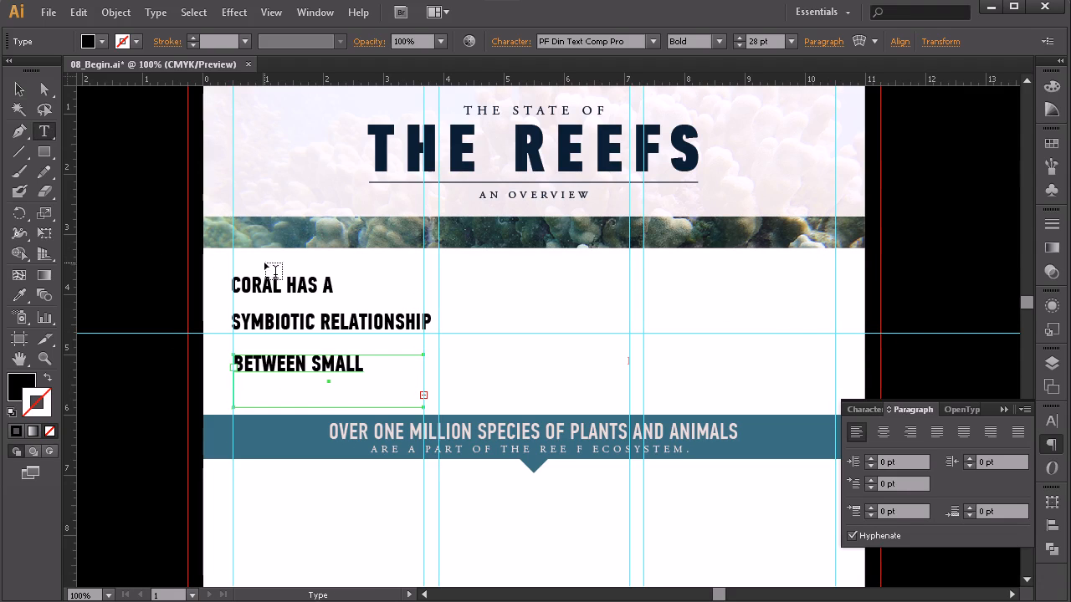
- Apply the text style of "AN OVERVIEW" to the "CORAL HAS A" line and left-align the heading
{"action": "left_click_drag", "start_coordinate": [335, 285], "coordinate": [210, 279]}
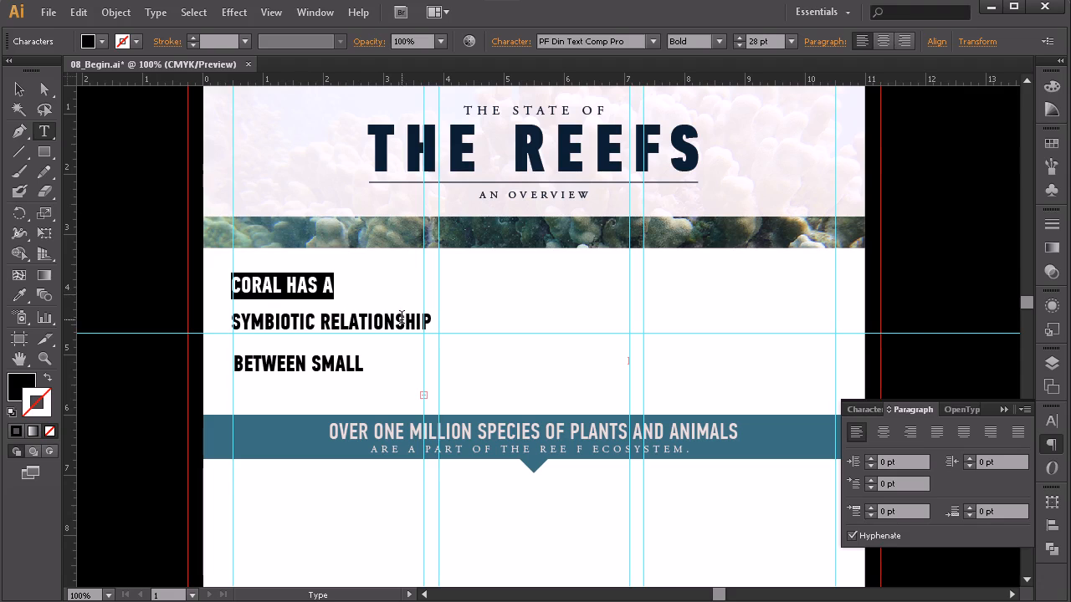
{"action": "left_click", "coordinate": [20, 295]}
{"action": "left_click", "coordinate": [540, 195]}
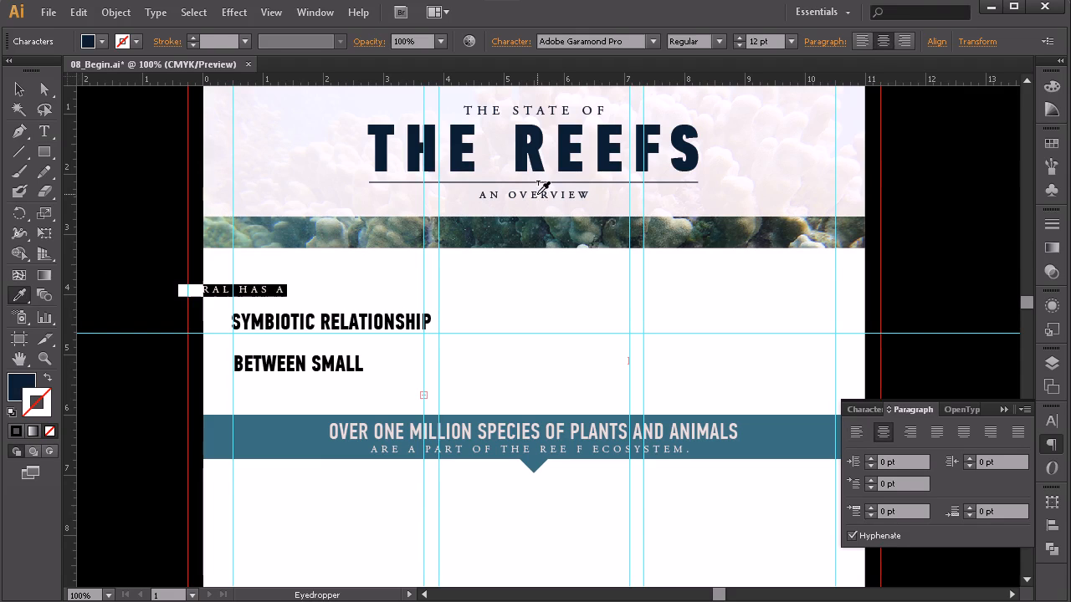
{"action": "left_click", "coordinate": [19, 89]}
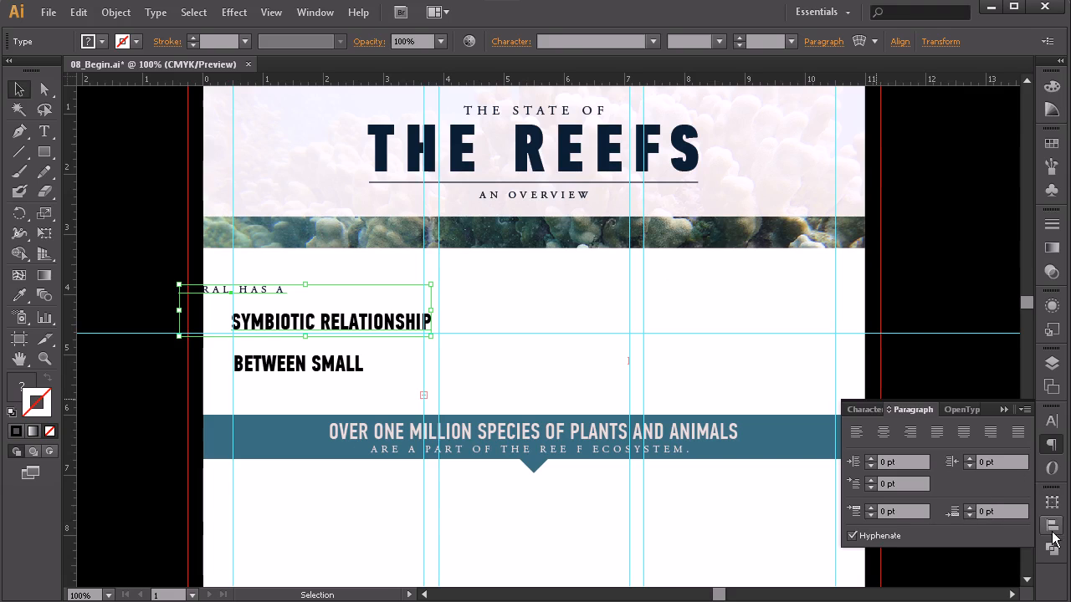
{"action": "left_click", "coordinate": [1052, 421]}
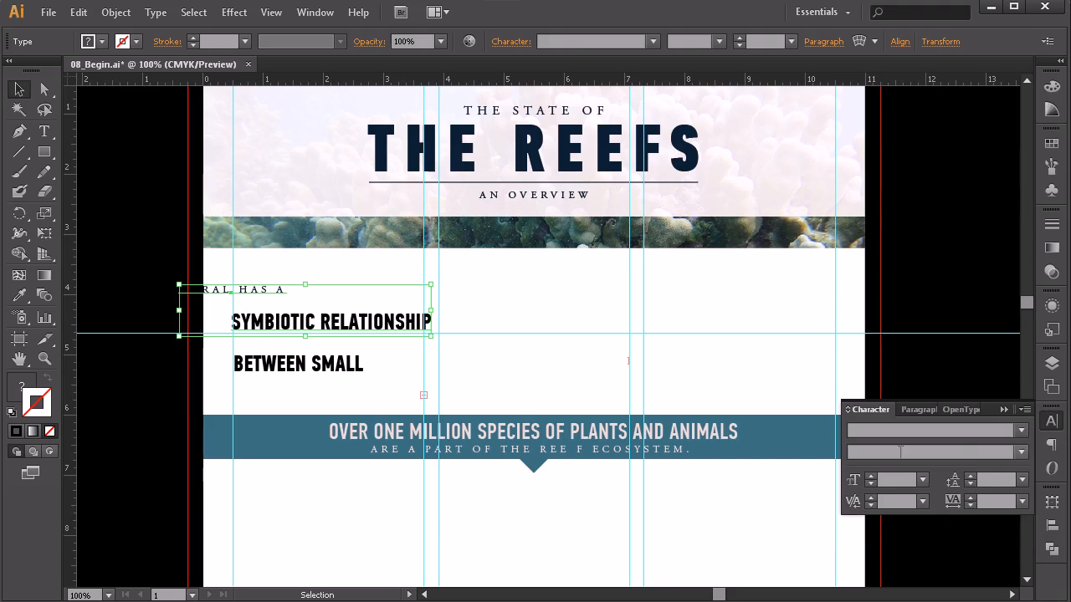
{"action": "left_click", "coordinate": [1052, 444]}
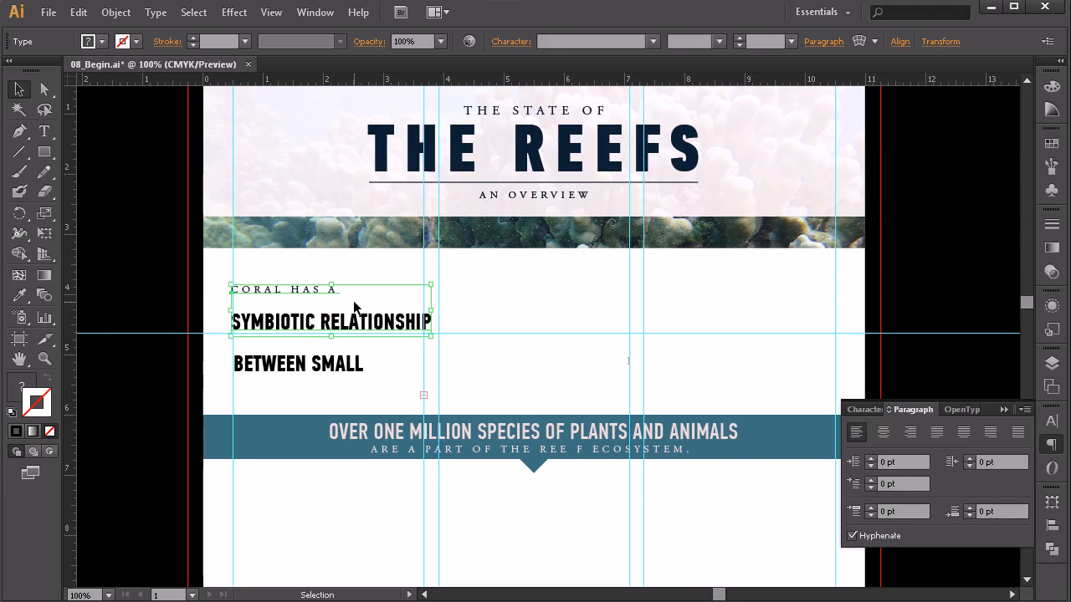
- Break the heading between "SYMBIOTIC" and "RELATIONSHIP" so each word sits on its own line
{"action": "left_click", "coordinate": [46, 134]}
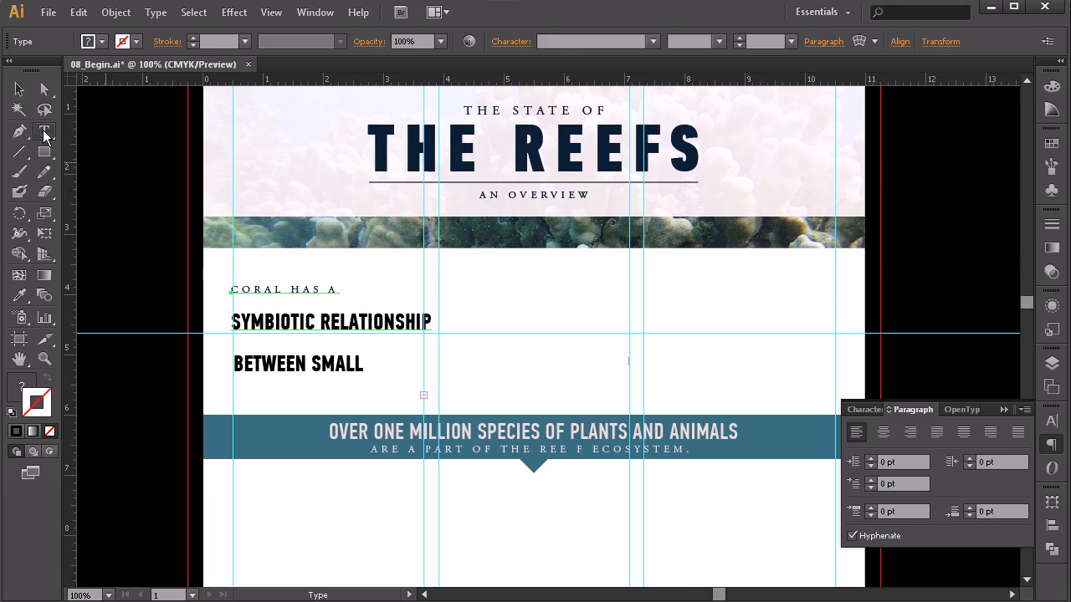
{"action": "left_click", "coordinate": [317, 321]}
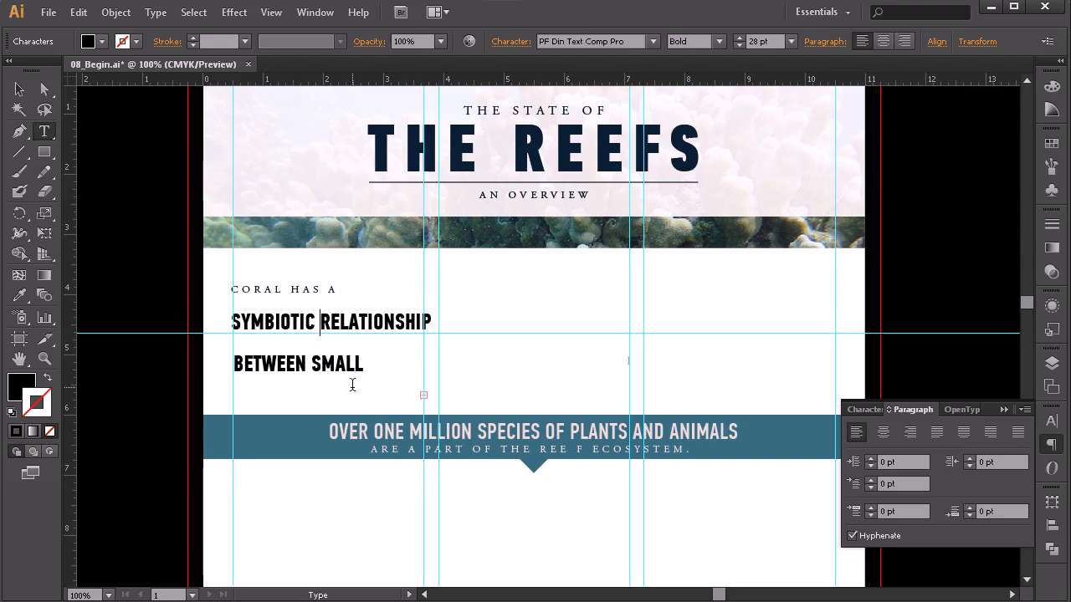
{"action": "key", "text": "BackSpace"}
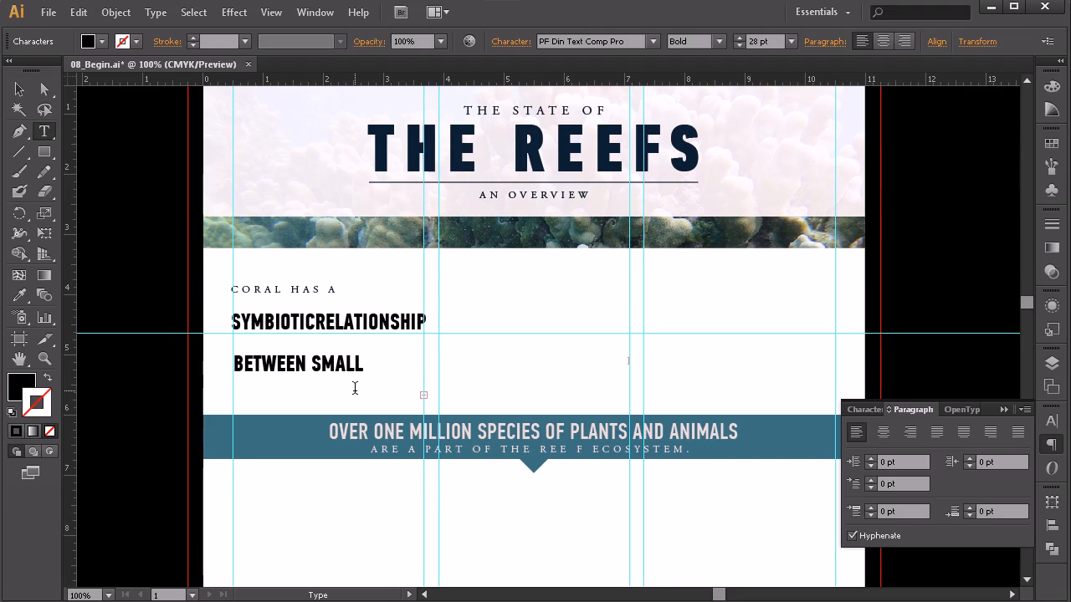
{"action": "key", "text": "Return"}
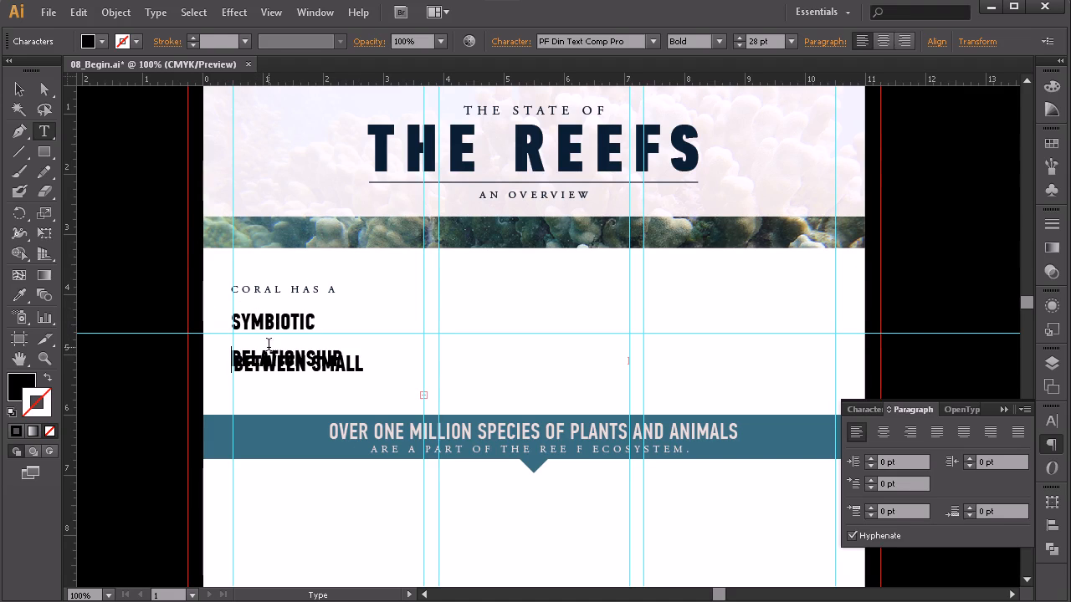
- Move the three-line heading up, clear of the "BETWEEN SMALL" text, and set its leading to 28 pt
{"action": "left_click", "coordinate": [17, 89]}
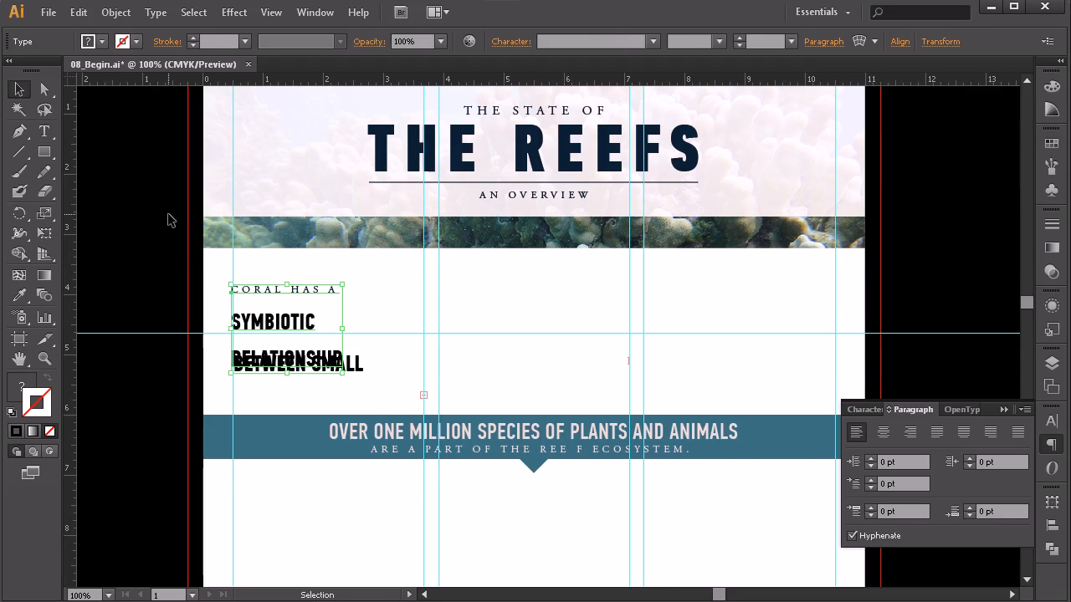
{"action": "left_click_drag", "start_coordinate": [266, 324], "coordinate": [290, 304]}
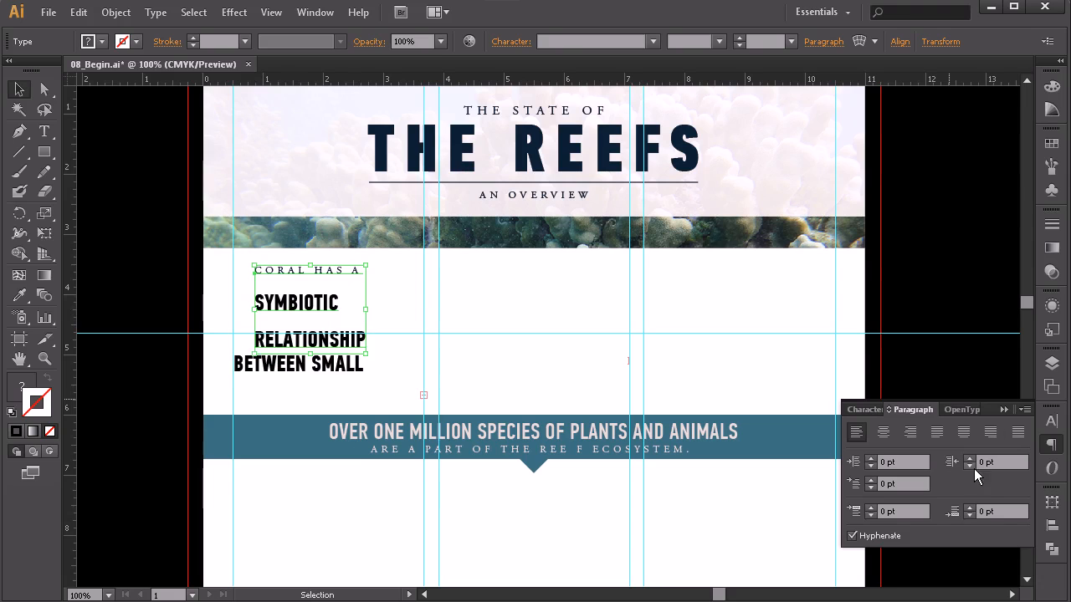
{"action": "left_click", "coordinate": [1052, 421]}
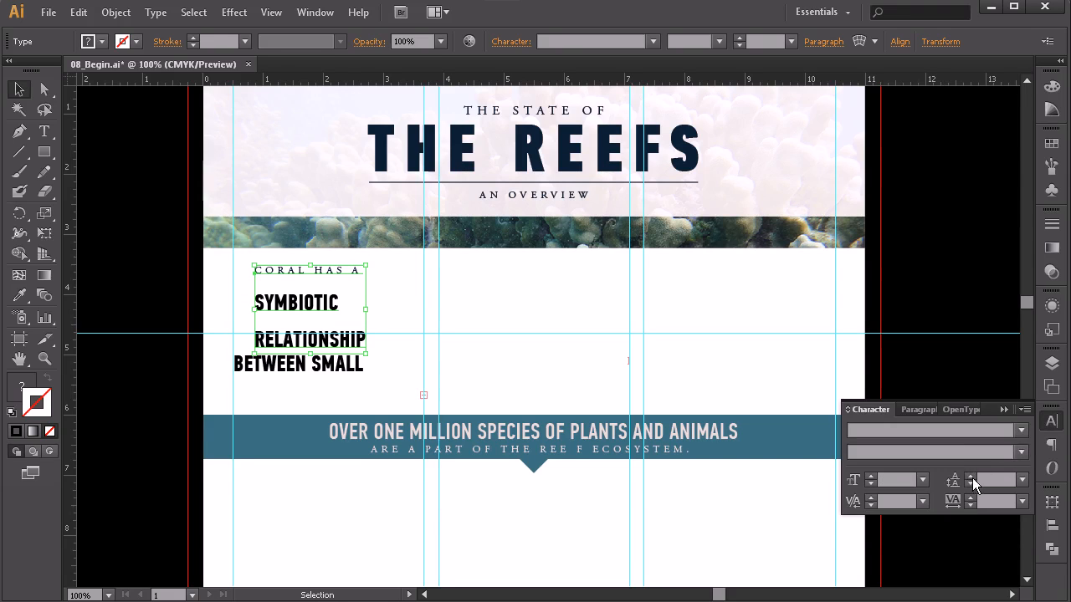
{"action": "left_click", "coordinate": [969, 484]}
{"action": "left_click", "coordinate": [969, 484]}
{"action": "left_click", "coordinate": [969, 484]}
{"action": "left_click", "coordinate": [969, 484]}
{"action": "left_click", "coordinate": [969, 484]}
{"action": "left_click", "coordinate": [969, 483]}
{"action": "left_click", "coordinate": [969, 475]}
{"action": "left_click", "coordinate": [970, 475]}
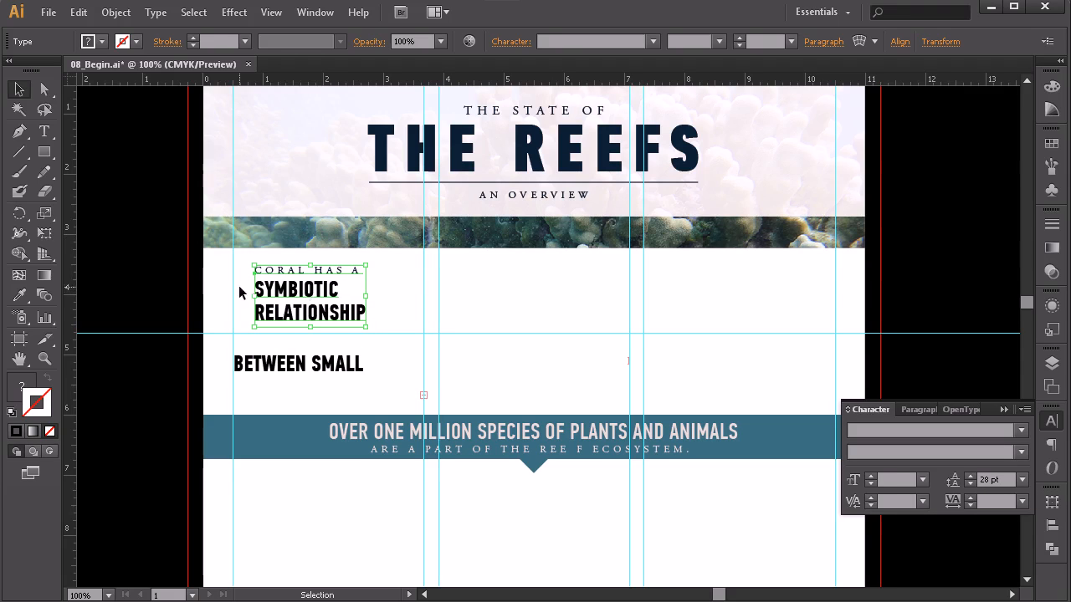
- Turn off All Caps for the words "SYMBIOTIC RELATIONSHIP" in the heading
{"action": "left_click", "coordinate": [44, 132]}
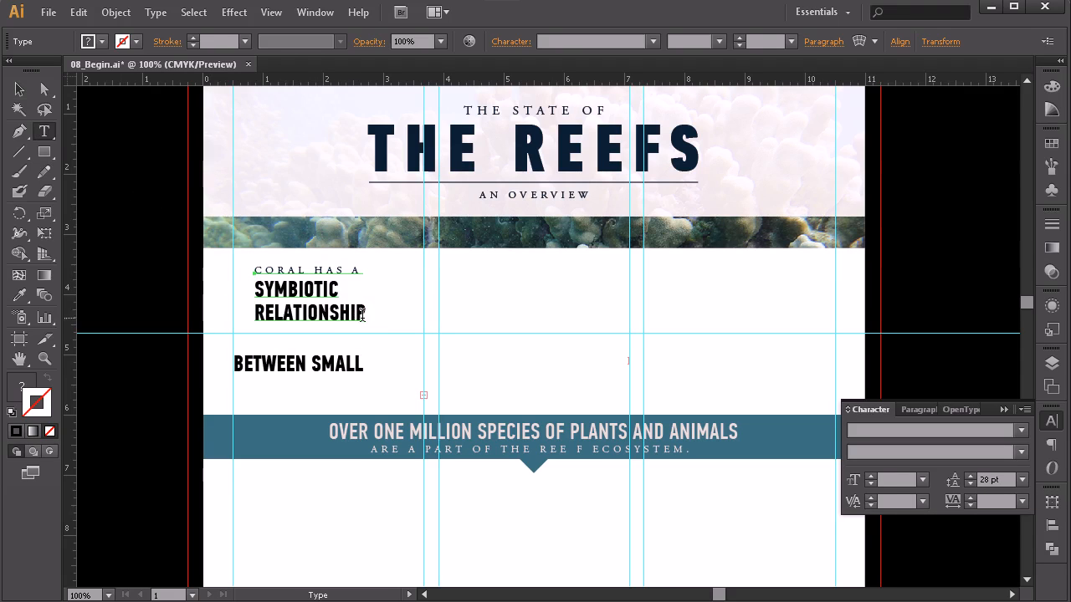
{"action": "left_click_drag", "start_coordinate": [365, 314], "coordinate": [240, 287]}
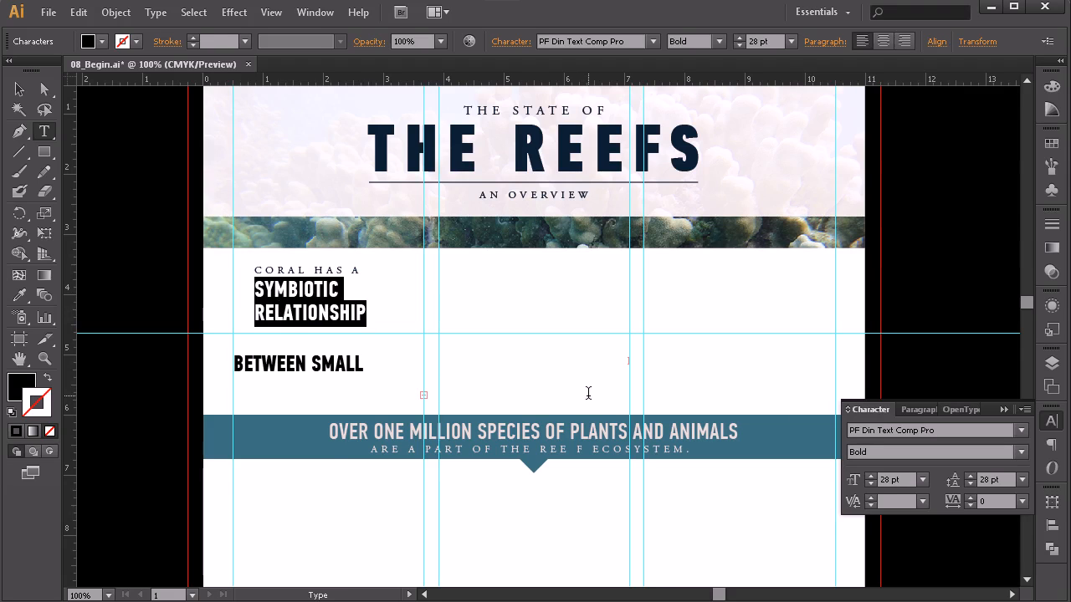
{"action": "left_click", "coordinate": [1026, 414]}
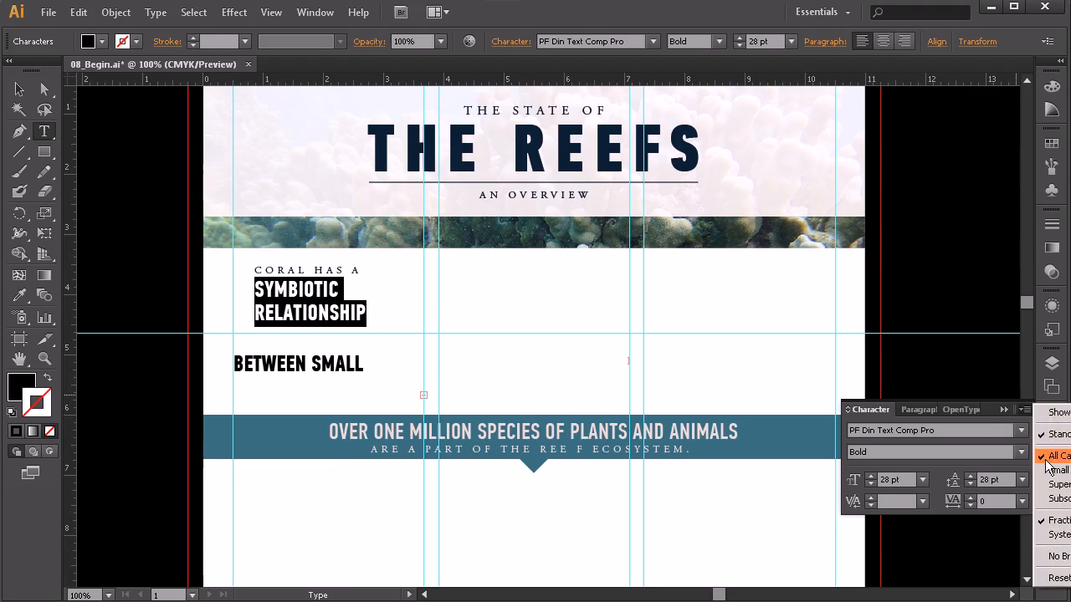
{"action": "left_click", "coordinate": [1054, 467]}
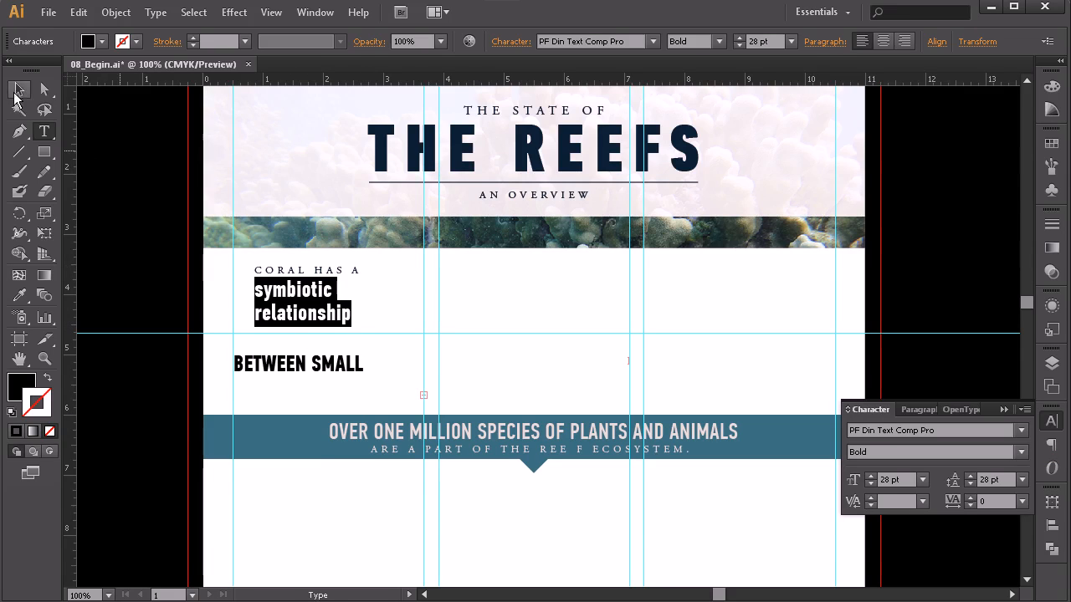
- Move the heading down against the left margin guide and lower the top edge of the "BETWEEN SMALL" text box to clear it
{"action": "left_click", "coordinate": [20, 88]}
{"action": "left_click_drag", "start_coordinate": [301, 300], "coordinate": [281, 334]}
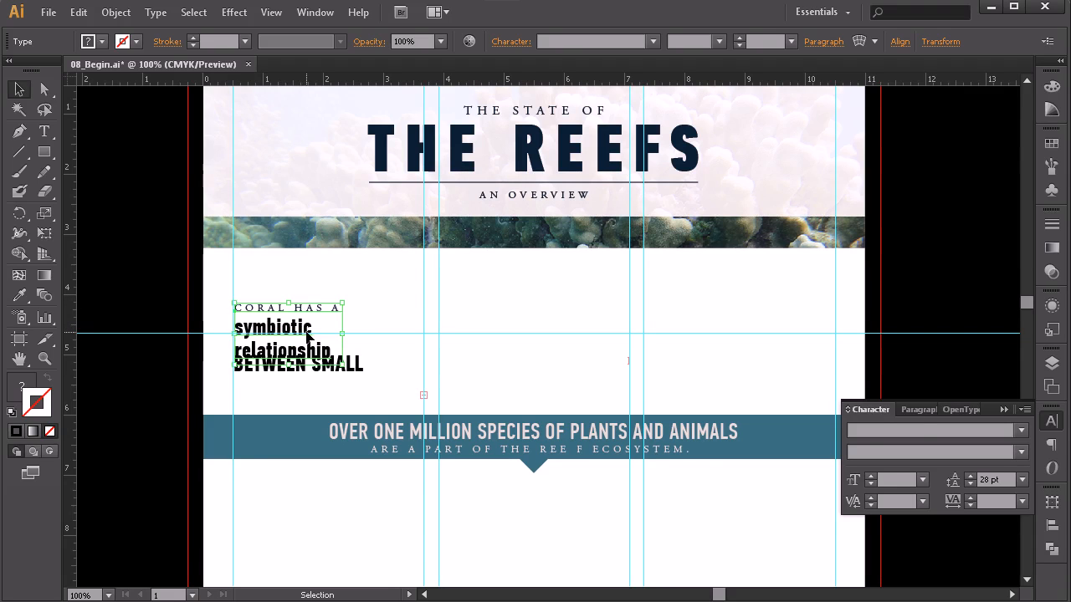
{"action": "left_click", "coordinate": [402, 353]}
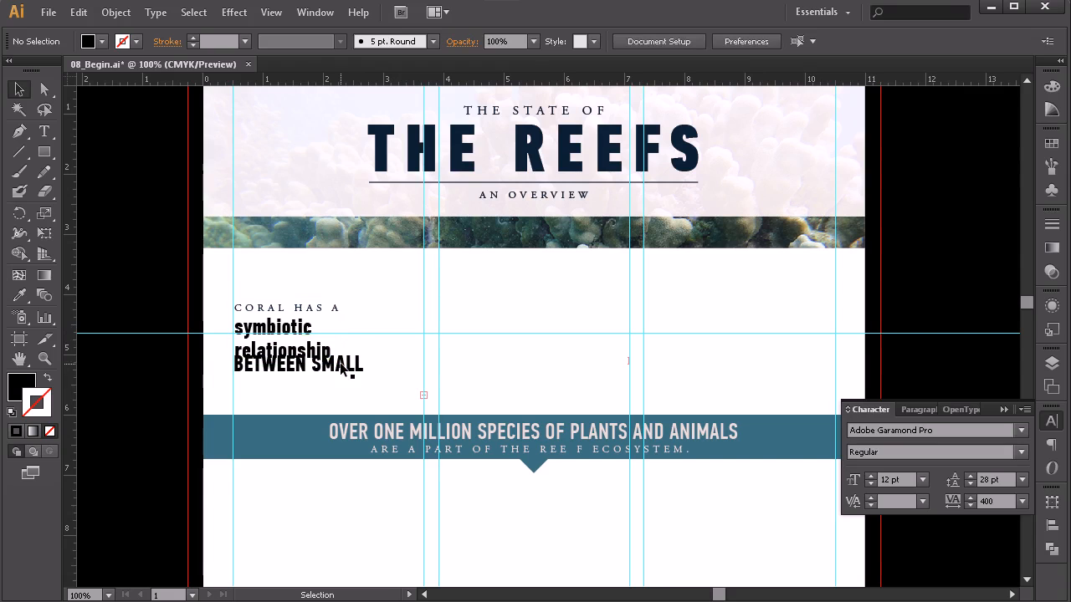
{"action": "left_click", "coordinate": [340, 372]}
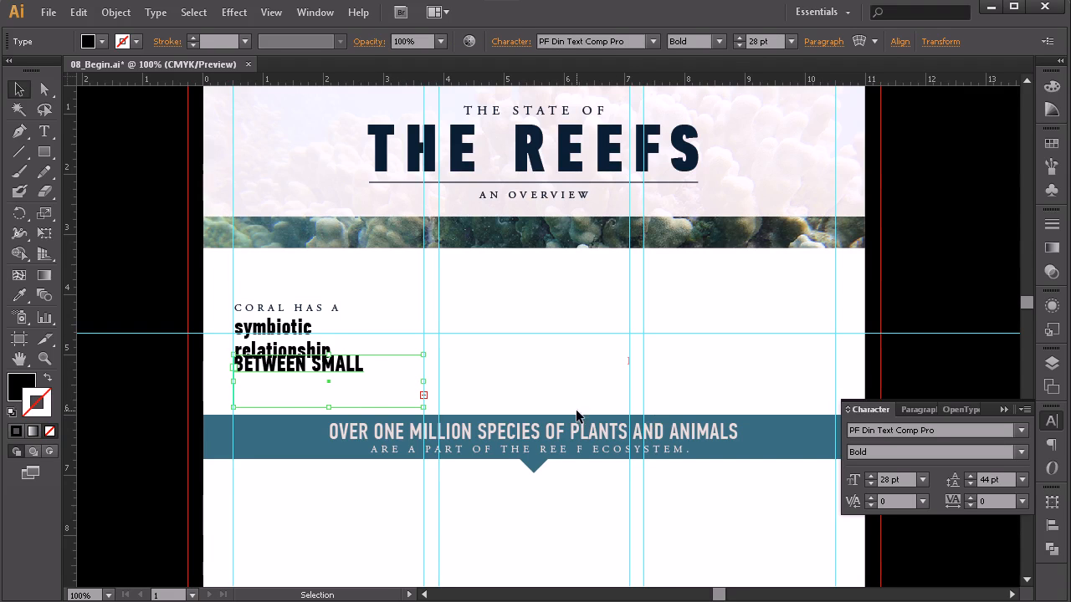
{"action": "left_click_drag", "start_coordinate": [333, 358], "coordinate": [333, 383]}
{"action": "left_click", "coordinate": [503, 370]}
- Set the leading of the word "relationship" in the heading to 25 pt
{"action": "left_click", "coordinate": [286, 372]}
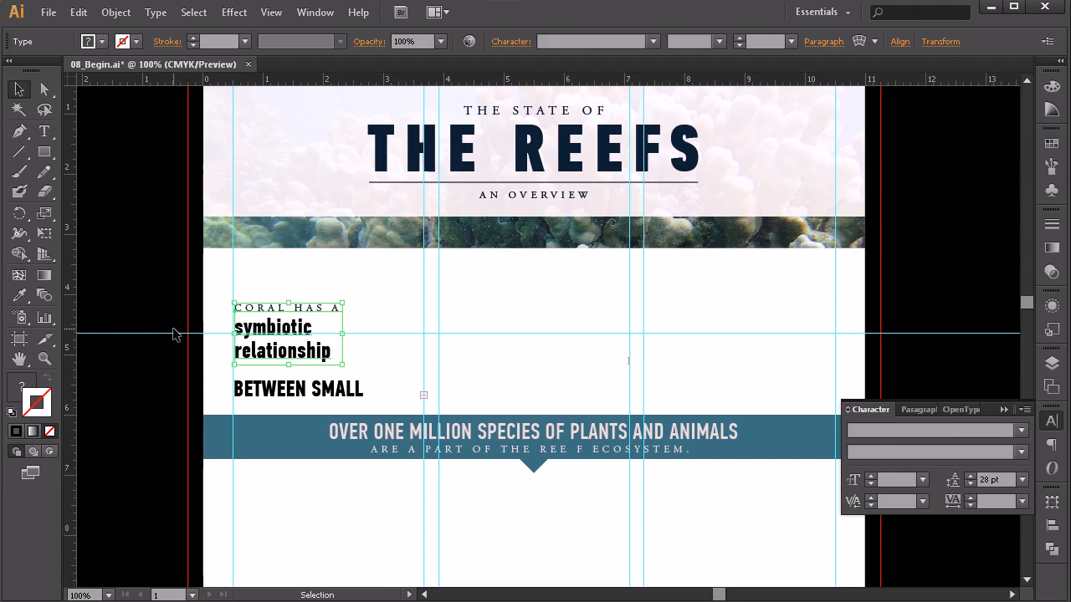
{"action": "left_click", "coordinate": [44, 131]}
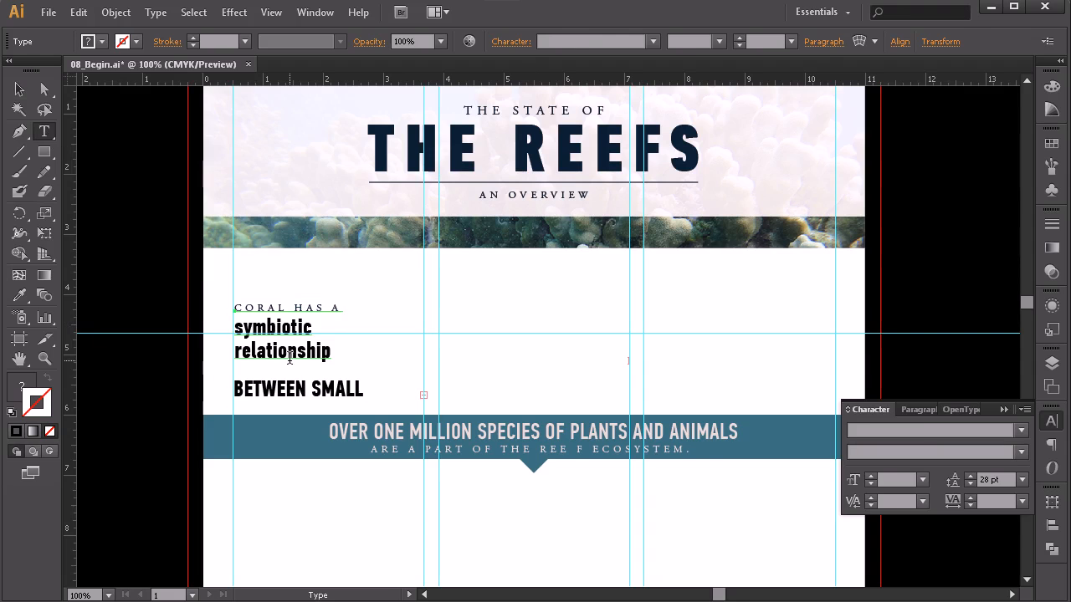
{"action": "double_click", "coordinate": [290, 357]}
{"action": "left_click", "coordinate": [970, 483]}
{"action": "left_click", "coordinate": [970, 484]}
{"action": "left_click", "coordinate": [971, 483]}
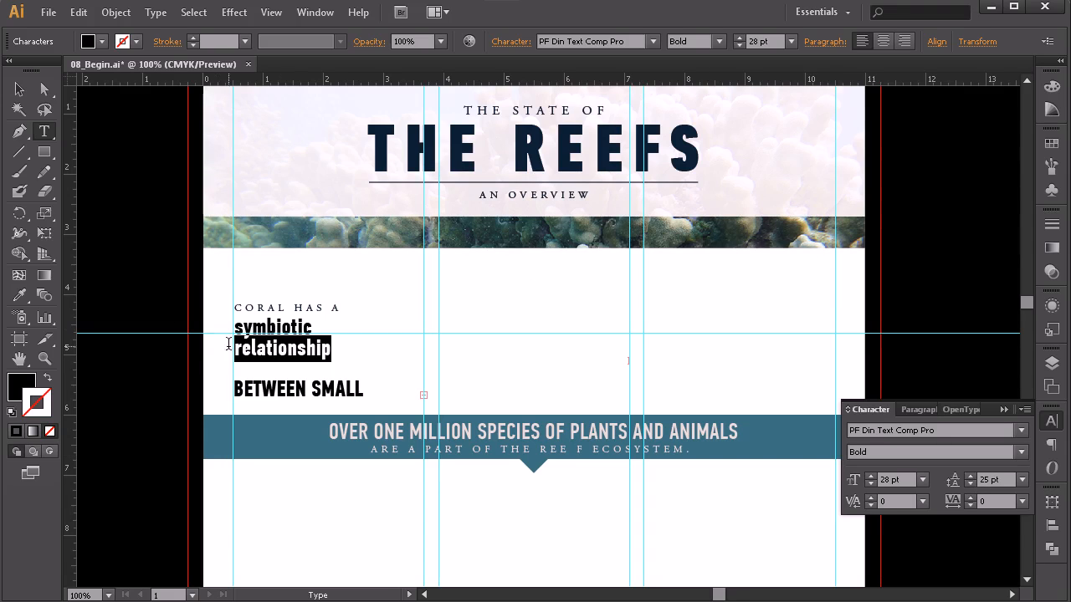
- Set the font size of "symbiotic relationship" to 29 pt
{"action": "left_click_drag", "start_coordinate": [321, 347], "coordinate": [223, 327]}
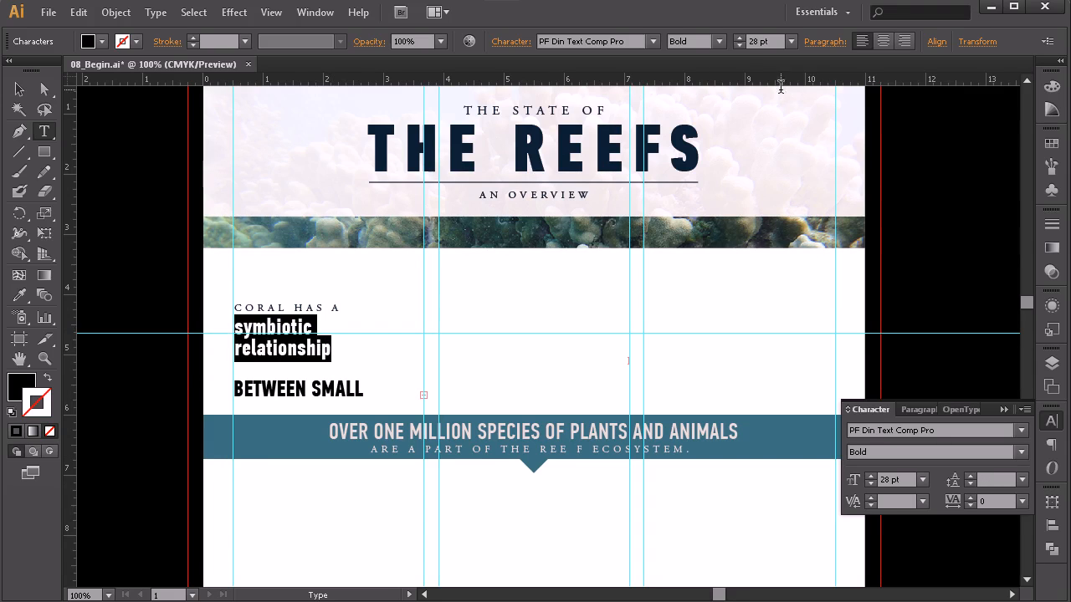
{"action": "left_click", "coordinate": [740, 42]}
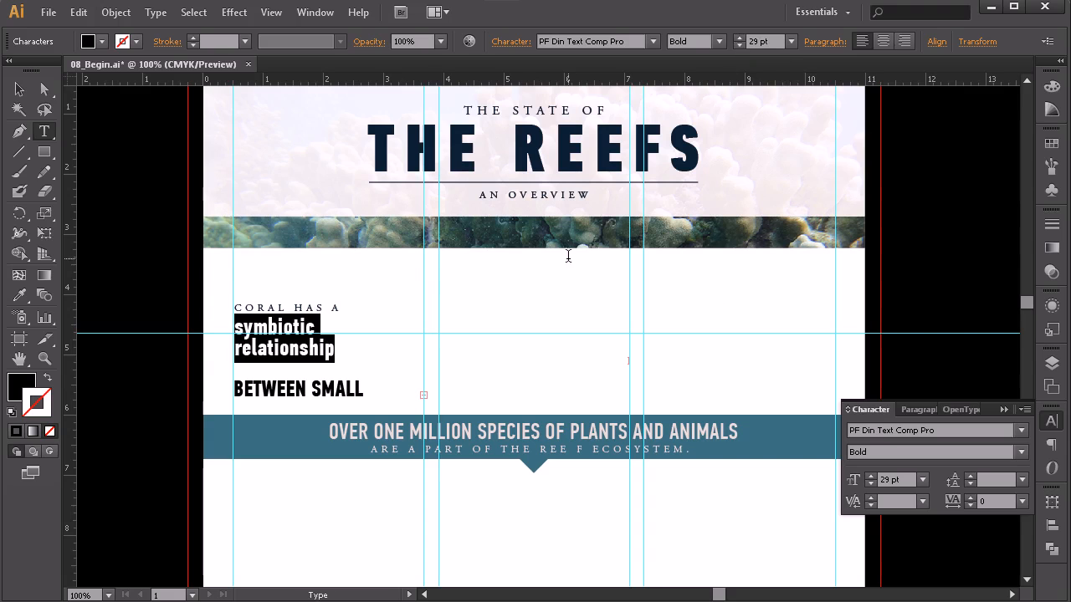
{"action": "left_click", "coordinate": [287, 360]}
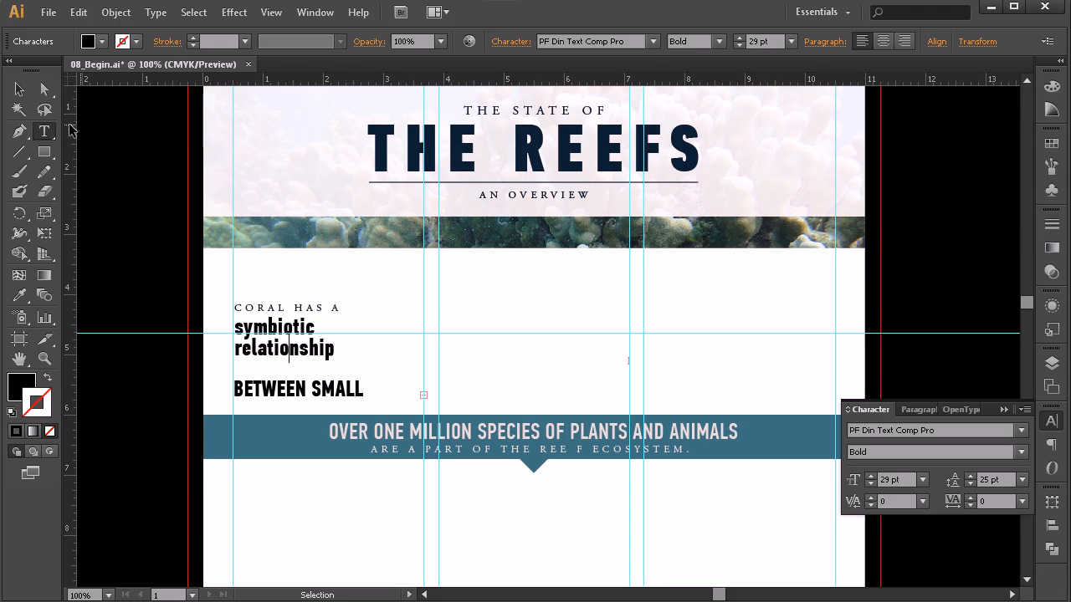
- Nudge the coral heading so its left edge lines up precisely with the left margin guide
{"action": "left_click", "coordinate": [21, 89]}
{"action": "scroll", "coordinate": [284, 342], "scroll_direction": "up", "scroll_amount": 3}
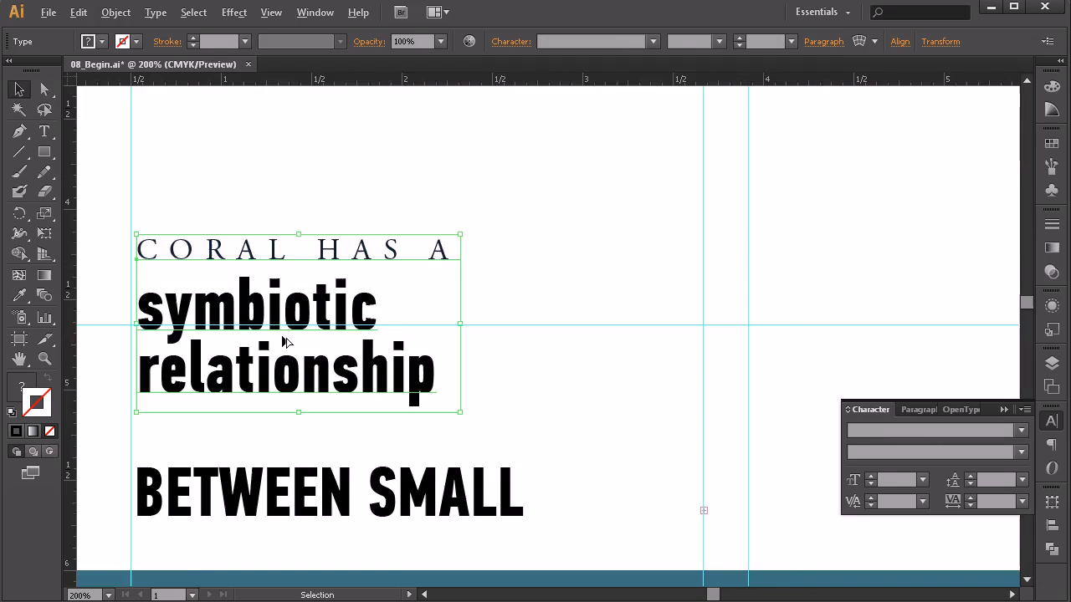
{"action": "left_click_drag", "start_coordinate": [282, 343], "coordinate": [376, 351]}
{"action": "left_click_drag", "start_coordinate": [394, 391], "coordinate": [392, 384]}
{"action": "key", "text": "Left"}
{"action": "key", "text": "Left"}
{"action": "key", "text": "Right"}
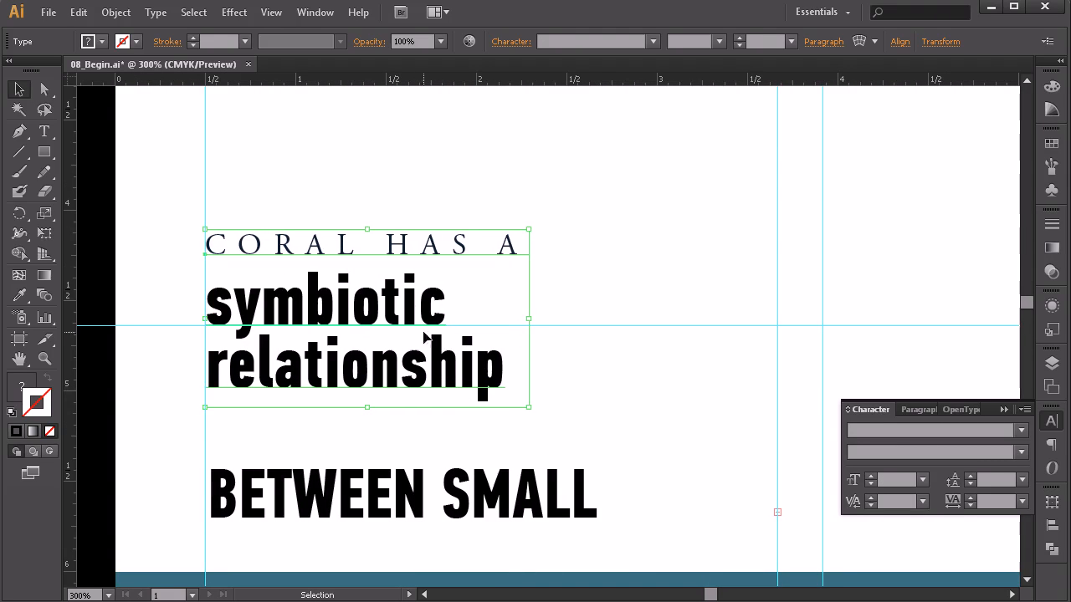
{"action": "left_click", "coordinate": [605, 402]}
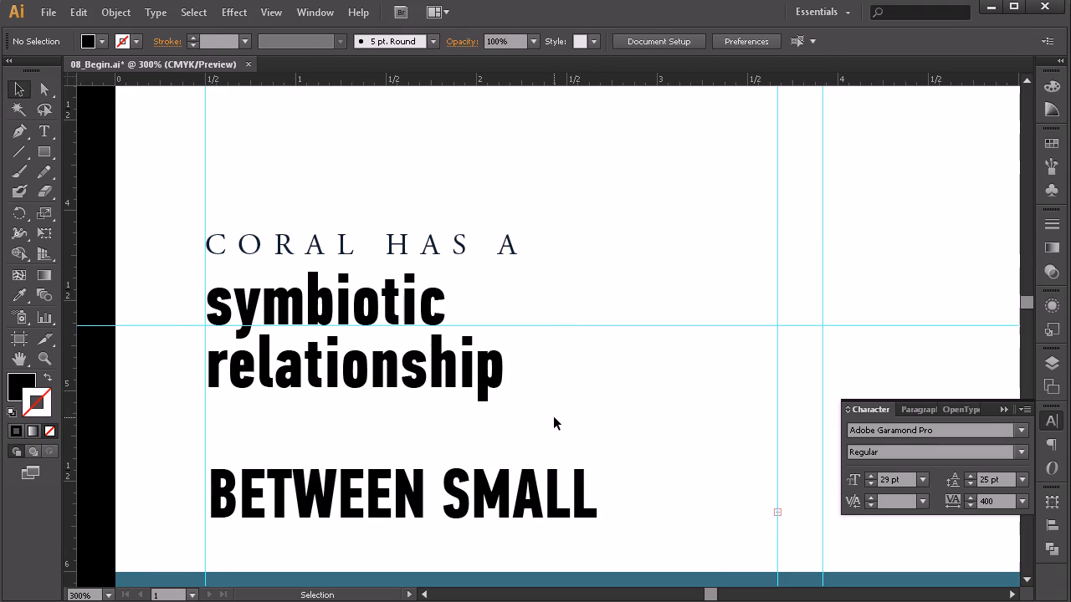
- Tighten the kerning of a letter pair near the start of "symbiotic" to -20
{"action": "left_click", "coordinate": [47, 136]}
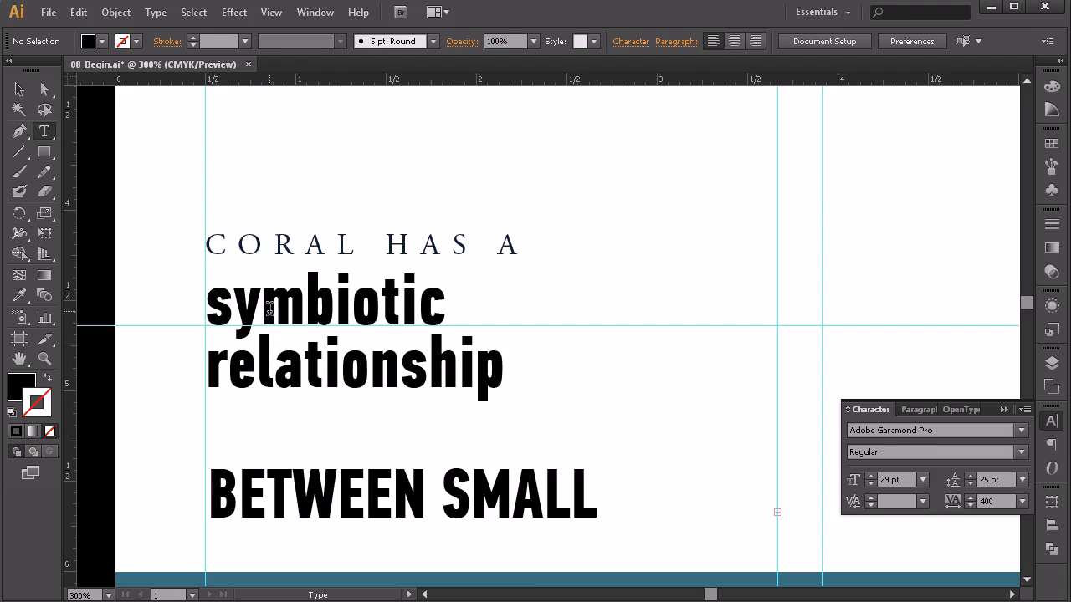
{"action": "left_click", "coordinate": [258, 366]}
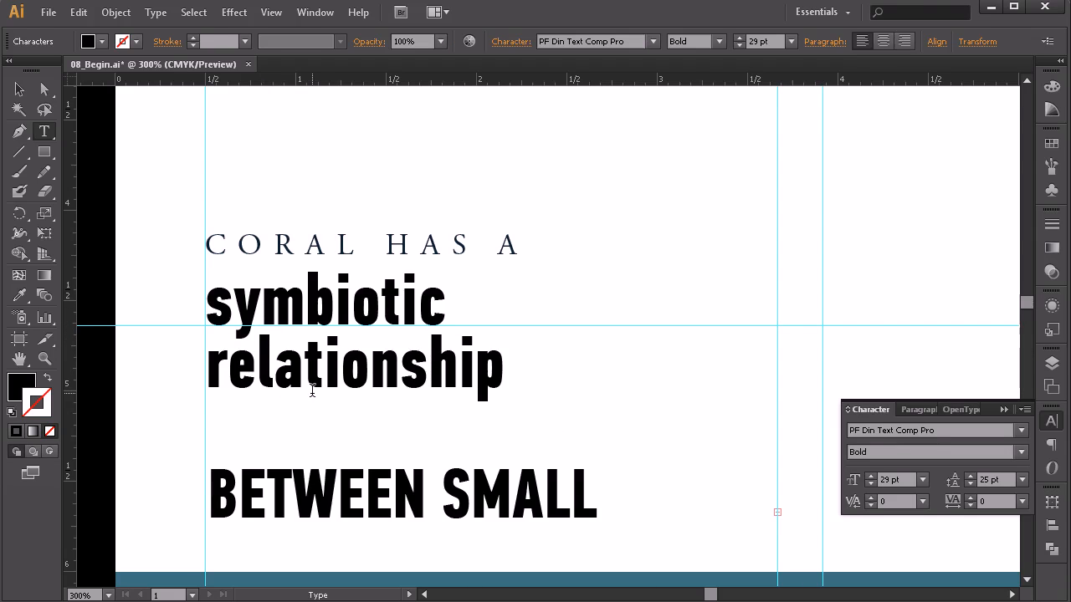
{"action": "key", "text": "Left"}
{"action": "key", "text": "Left"}
{"action": "key", "text": "Right"}
{"action": "key", "text": "Up"}
{"action": "key", "text": "alt+Left"}
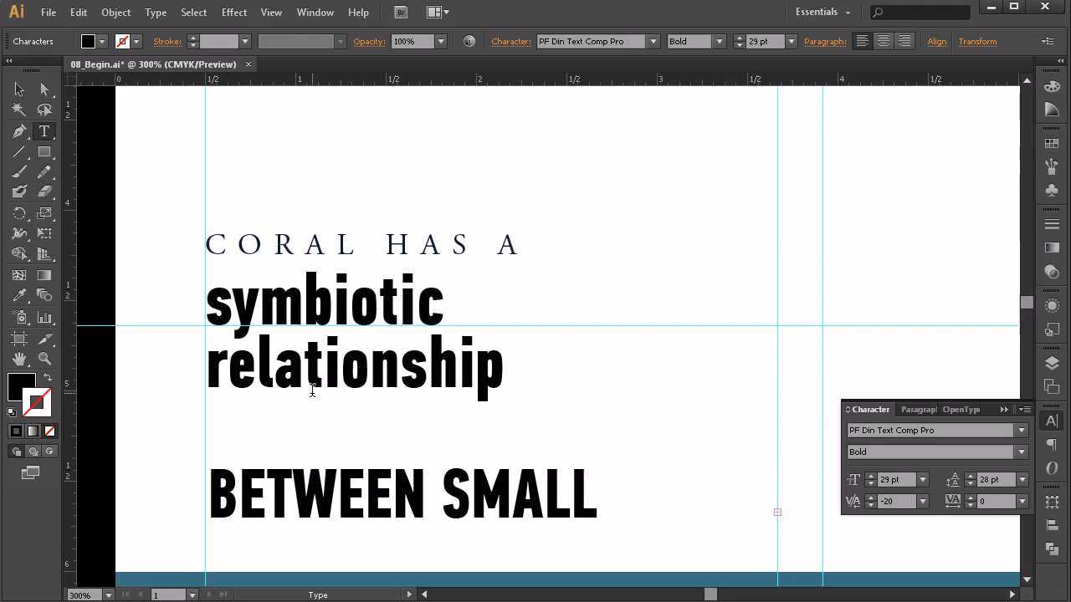
{"action": "key", "text": "Down"}
{"action": "key", "text": "Right"}
{"action": "key", "text": "alt+Right"}
- Adjust the kerning at the line starts of "symbiotic" and "relationship" to align both words with the left margin guide
{"action": "left_click", "coordinate": [215, 309]}
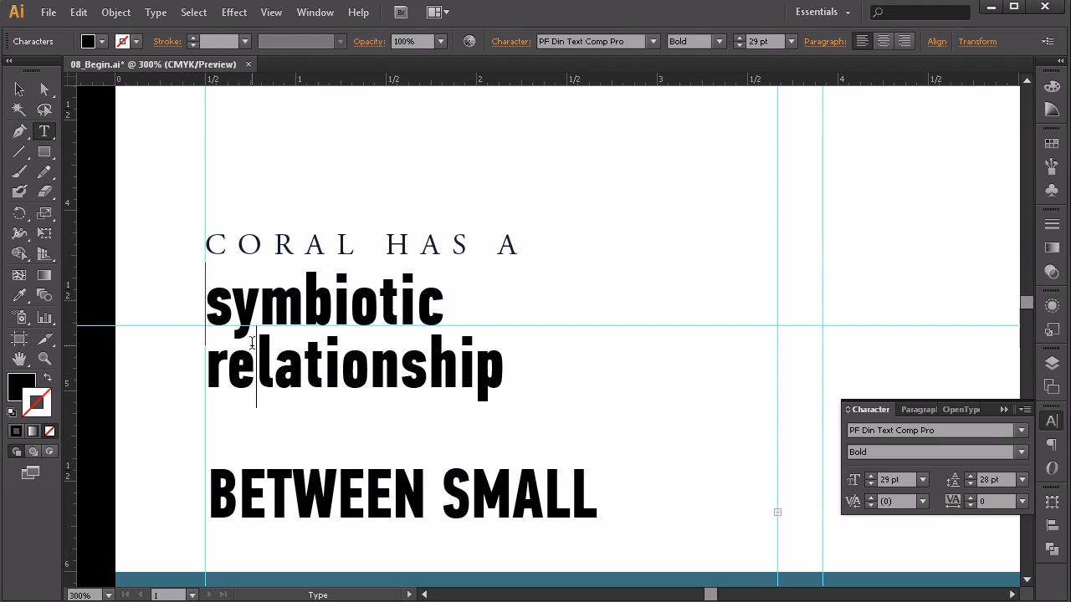
{"action": "key", "text": "alt+Left"}
{"action": "key", "text": "Down"}
{"action": "key", "text": "alt+Right"}
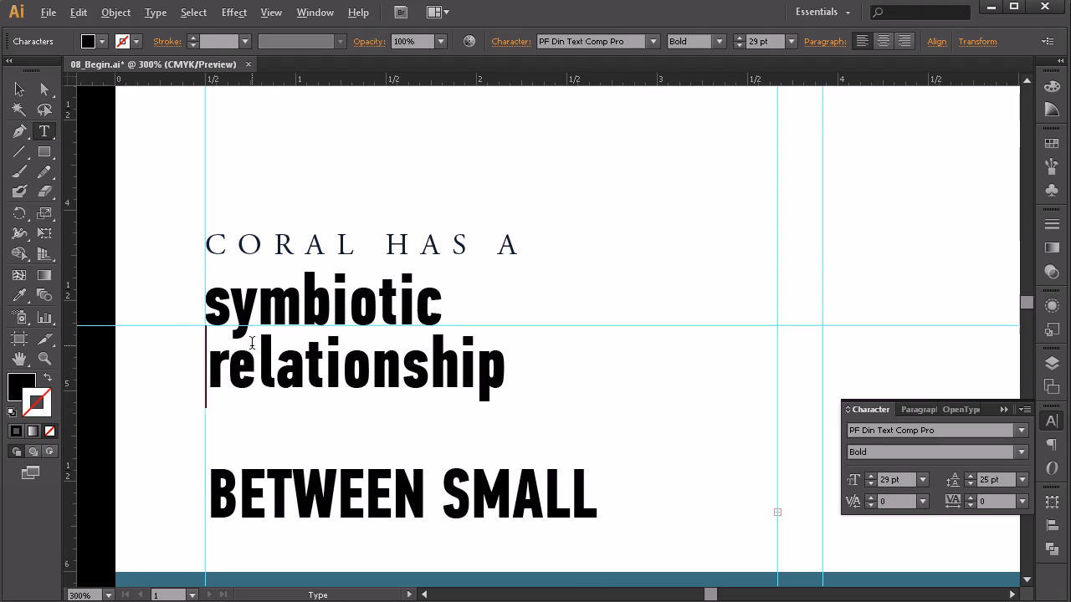
{"action": "key", "text": "alt+Left"}
{"action": "left_click", "coordinate": [261, 306]}
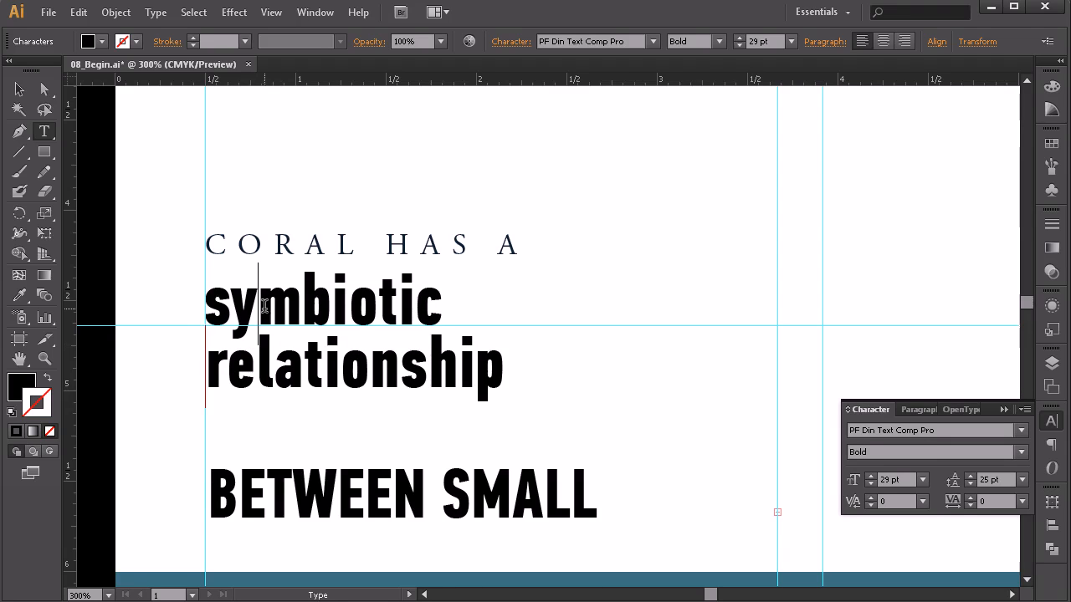
- Kern the "y" and "m" pair in "symbiotic" to -20 and tighten letter pairs in the first half of "relationship"
{"action": "key", "text": "alt+Left"}
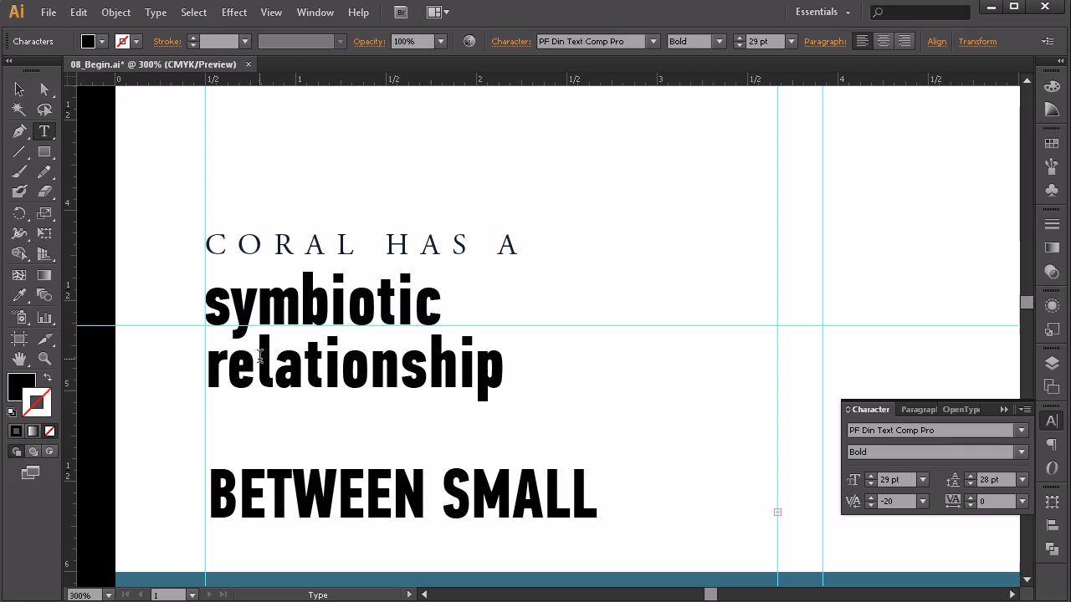
{"action": "left_click", "coordinate": [282, 370]}
{"action": "left_click", "coordinate": [303, 378]}
{"action": "key", "text": "alt+Left"}
{"action": "key", "text": "alt+Left"}
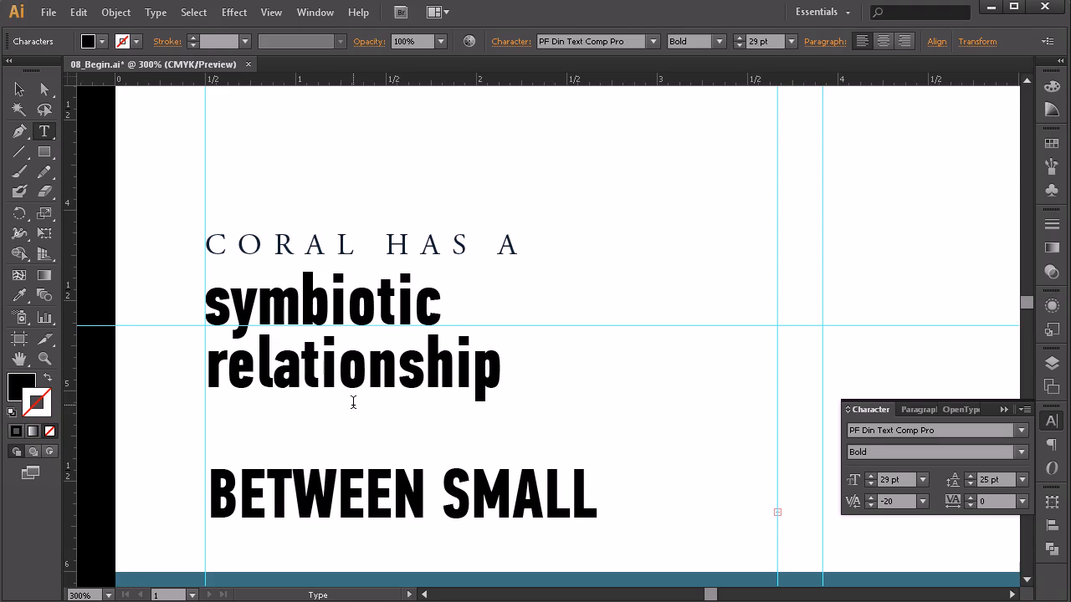
{"action": "key", "text": "Up"}
{"action": "key", "text": "alt+Right"}
{"action": "key", "text": "alt+Left"}
- Fine-tune the kerning of the individual letter pairs in the "elati" part of "relationship" to even out their spacing
{"action": "left_click", "coordinate": [301, 351]}
{"action": "key", "text": "alt+Left"}
{"action": "key", "text": "Left"}
{"action": "key", "text": "Left"}
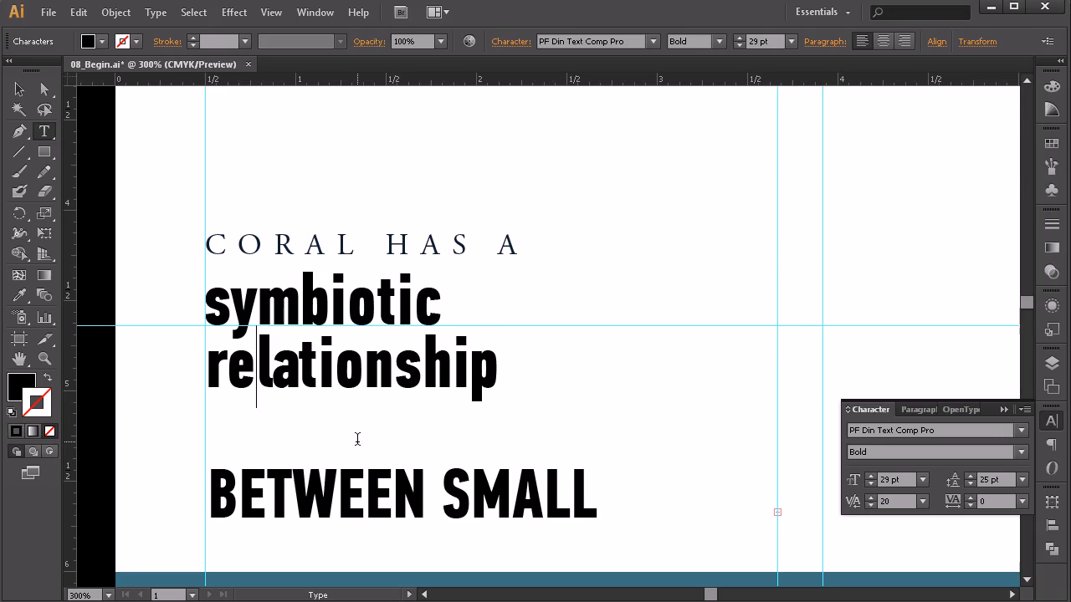
{"action": "key", "text": "alt+Left"}
{"action": "key", "text": "Right"}
{"action": "key", "text": "alt+Right"}
{"action": "key", "text": "alt+Right"}
{"action": "key", "text": "alt+Right"}
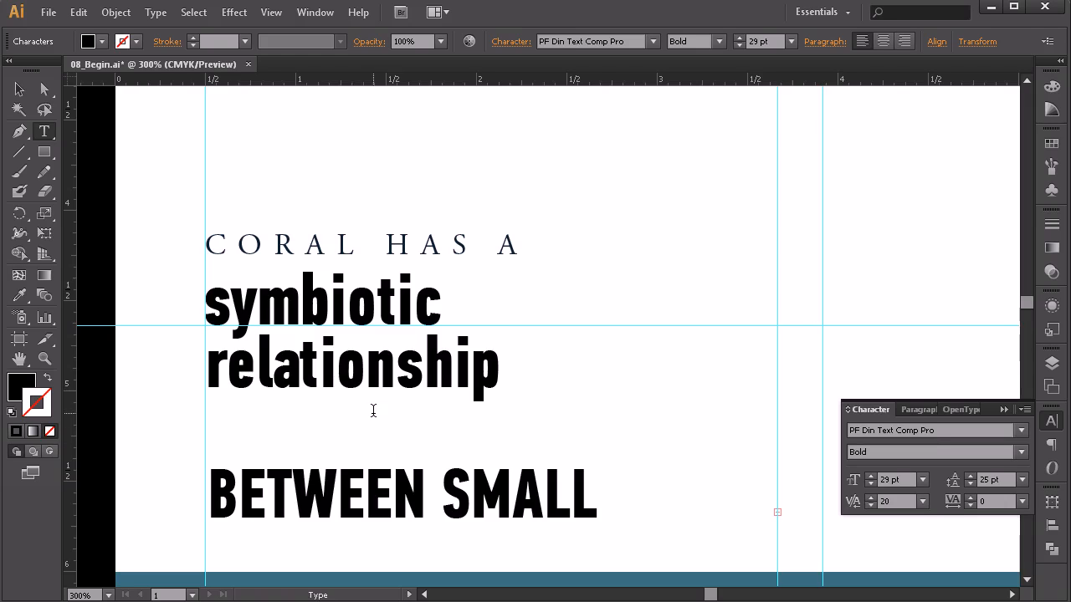
- Kern the "o" and "t" pair in "symbiotic" to -20
{"action": "left_click", "coordinate": [378, 369]}
{"action": "left_click", "coordinate": [383, 301]}
{"action": "key", "text": "alt+Left"}
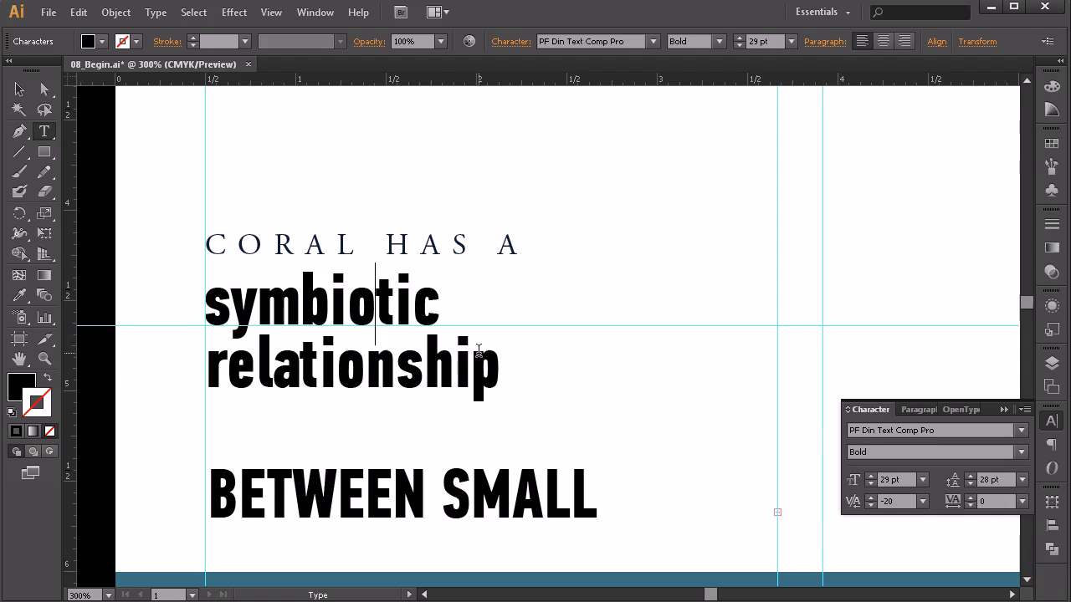
- Tighten the kerning of the letter pairs through the second half of "relationship"
{"action": "left_click", "coordinate": [411, 352]}
{"action": "key", "text": "alt+Left"}
{"action": "key", "text": "Left"}
{"action": "key", "text": "Left"}
{"action": "key", "text": "Left"}
{"action": "key", "text": "Left"}
{"action": "key", "text": "Right"}
{"action": "key", "text": "alt+Left"}
{"action": "key", "text": "Right"}
{"action": "key", "text": "Right"}
{"action": "key", "text": "Right"}
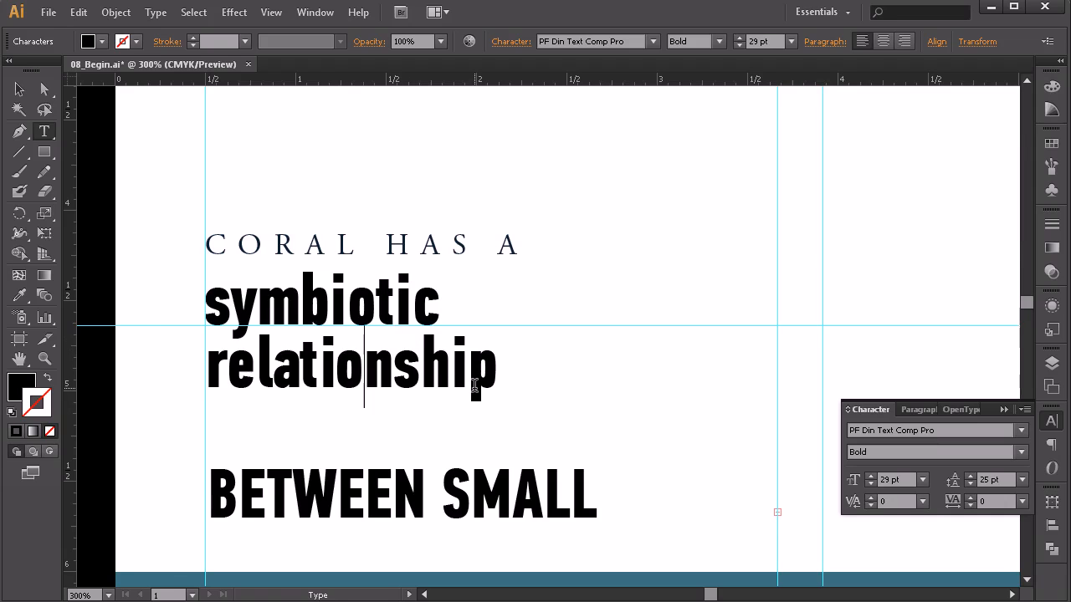
{"action": "key", "text": "alt+Left"}
{"action": "key", "text": "Right"}
{"action": "key", "text": "Right"}
{"action": "key", "text": "alt+Left"}
{"action": "key", "text": "Left"}
- Tighten the kerning of the letter pairs in the last letters of "symbiotic" to -20
{"action": "left_click", "coordinate": [416, 309]}
{"action": "key", "text": "alt+Left"}
{"action": "key", "text": "Left"}
{"action": "key", "text": "alt+Left"}
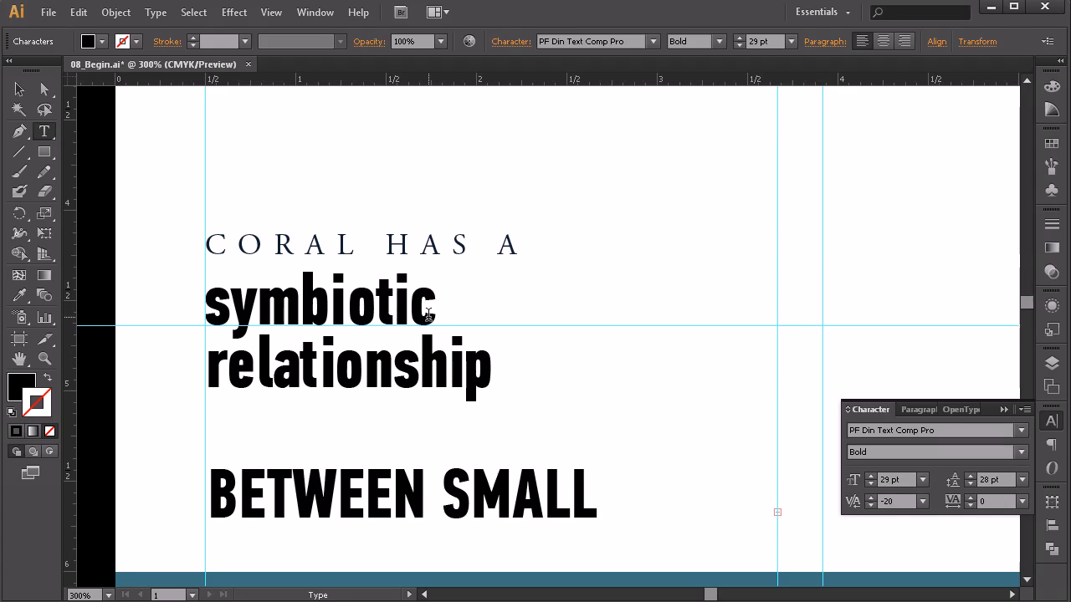
{"action": "key", "text": "alt+Right"}
{"action": "key", "text": "Left"}
{"action": "key", "text": "Right"}
{"action": "key", "text": "alt+Left"}
- Kern the "i" and "o" pair in the middle of "symbiotic" to -20 and deselect the heading
{"action": "key", "text": "alt"}
{"action": "key", "text": "Left"}
{"action": "key", "text": "Left"}
{"action": "key", "text": "Left"}
{"action": "key", "text": "Left"}
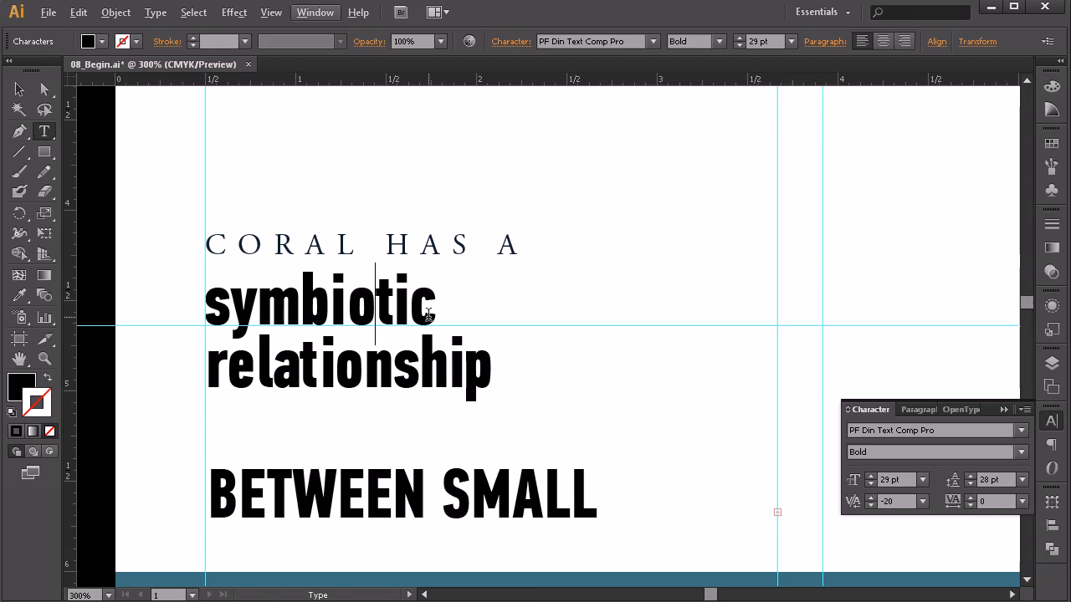
{"action": "key", "text": "Escape"}
{"action": "key", "text": "Left"}
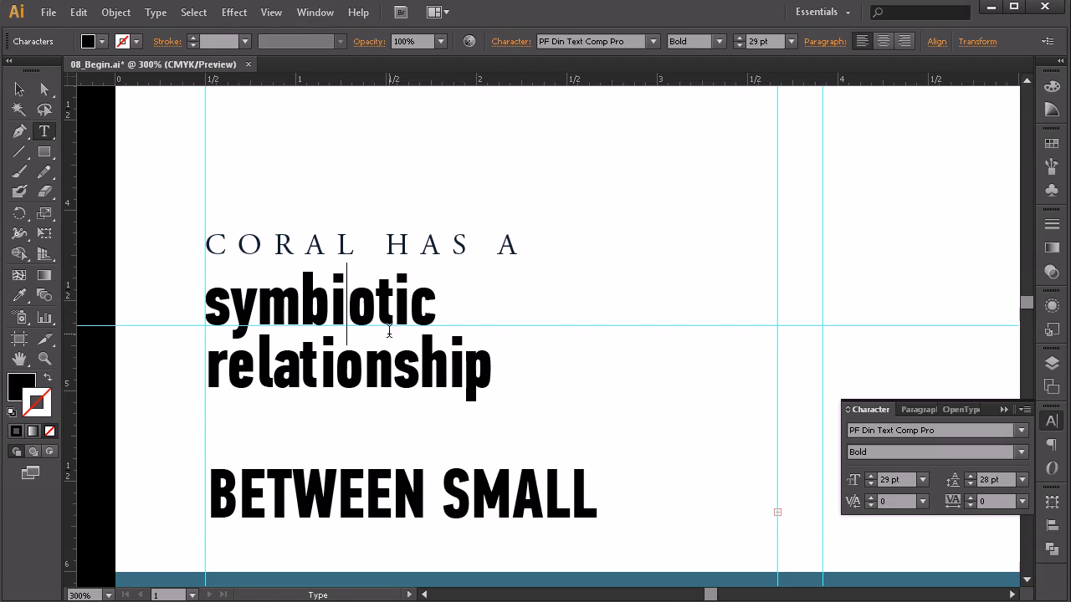
{"action": "key", "text": "alt+Left"}
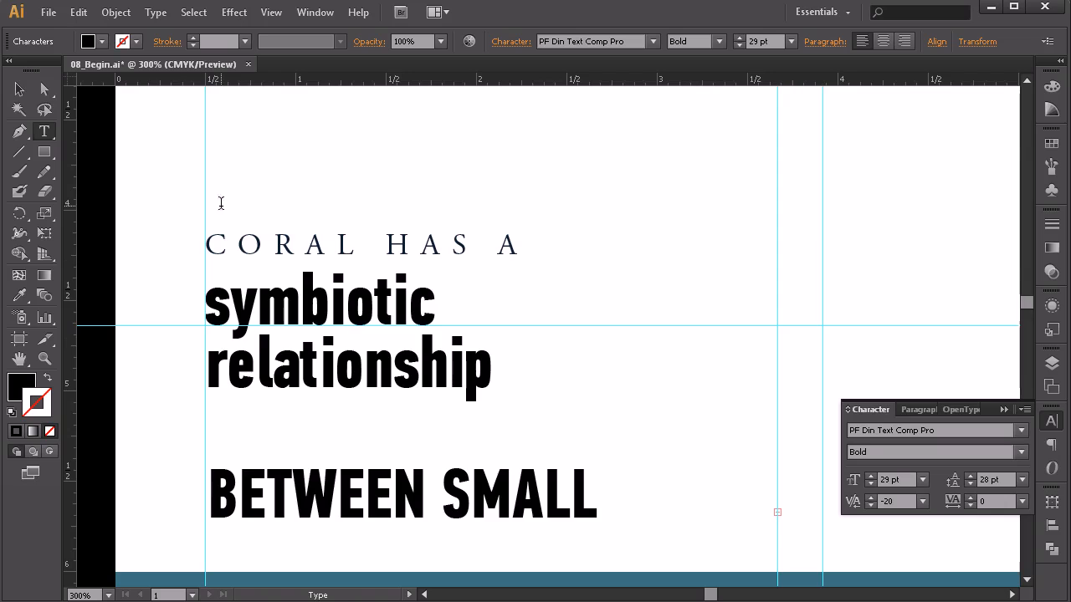
{"action": "key", "text": "Escape"}
{"action": "left_click", "coordinate": [608, 336]}
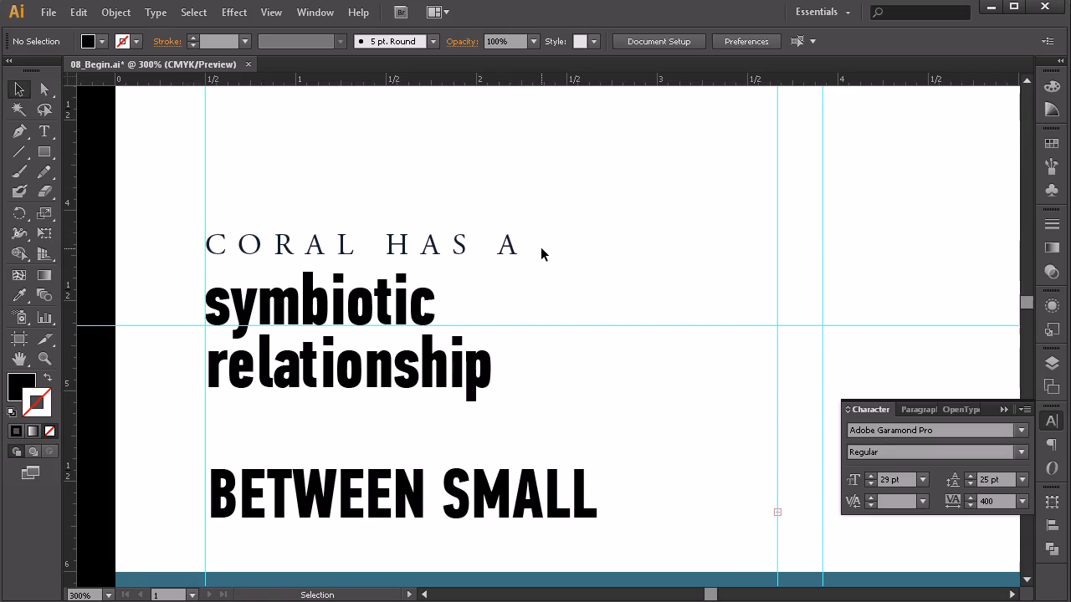
- Select all of the "BETWEEN SMALL" text and apply the "CORAL HAS A" type style to it with the Eyedropper
{"action": "left_click", "coordinate": [51, 131]}
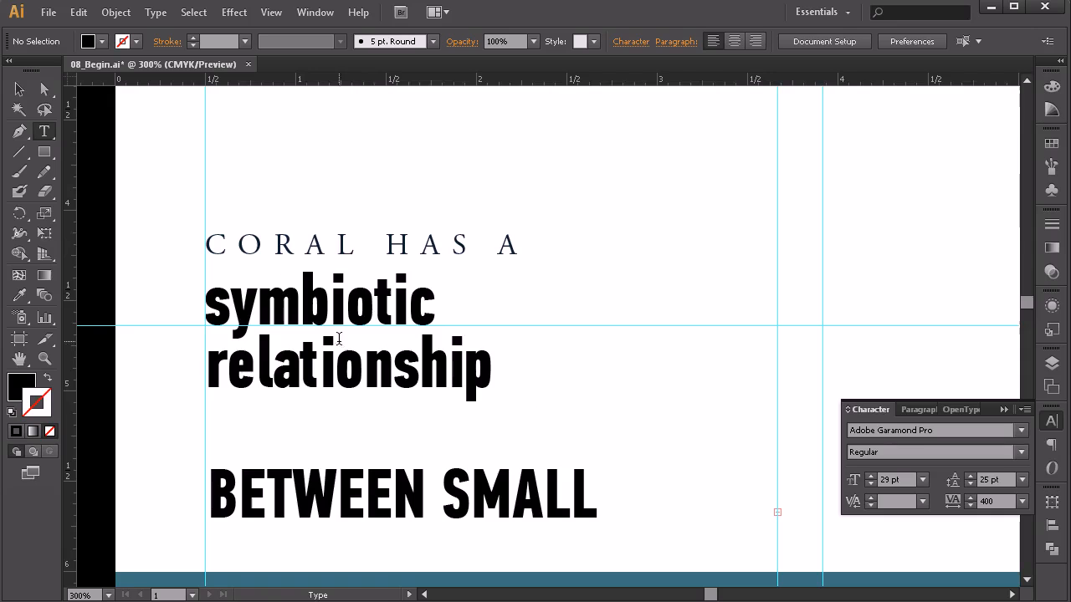
{"action": "left_click", "coordinate": [390, 475]}
{"action": "key", "text": "ctrl+a"}
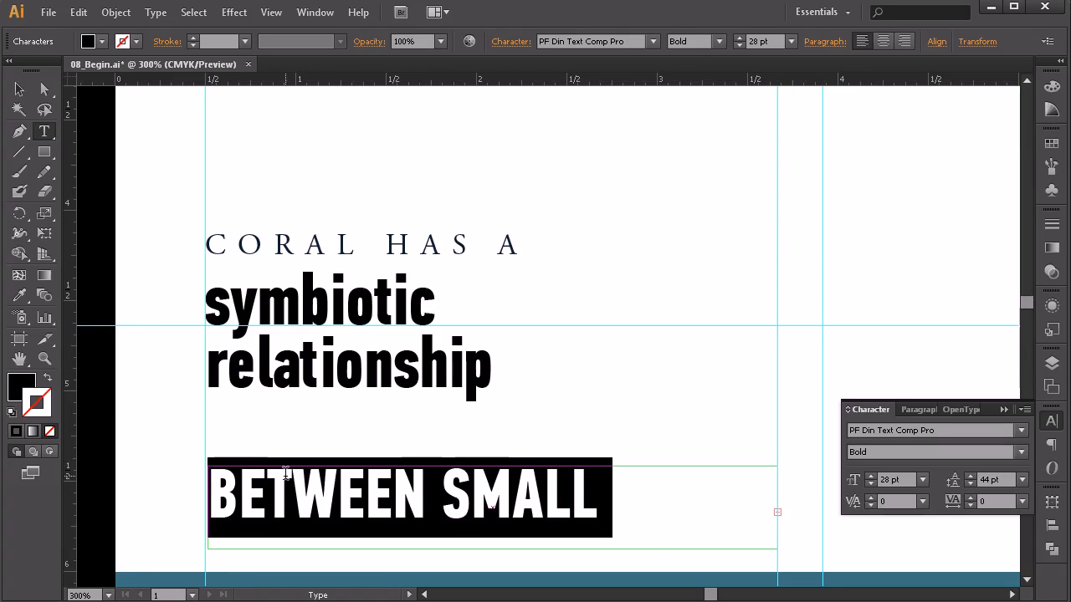
{"action": "left_click", "coordinate": [17, 297]}
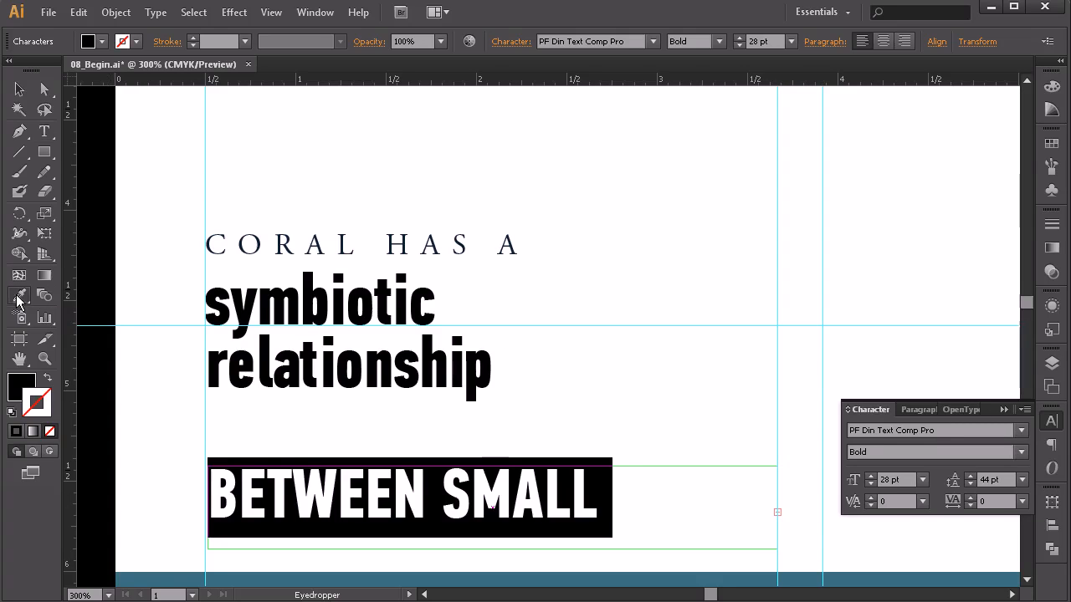
{"action": "left_click", "coordinate": [246, 241]}
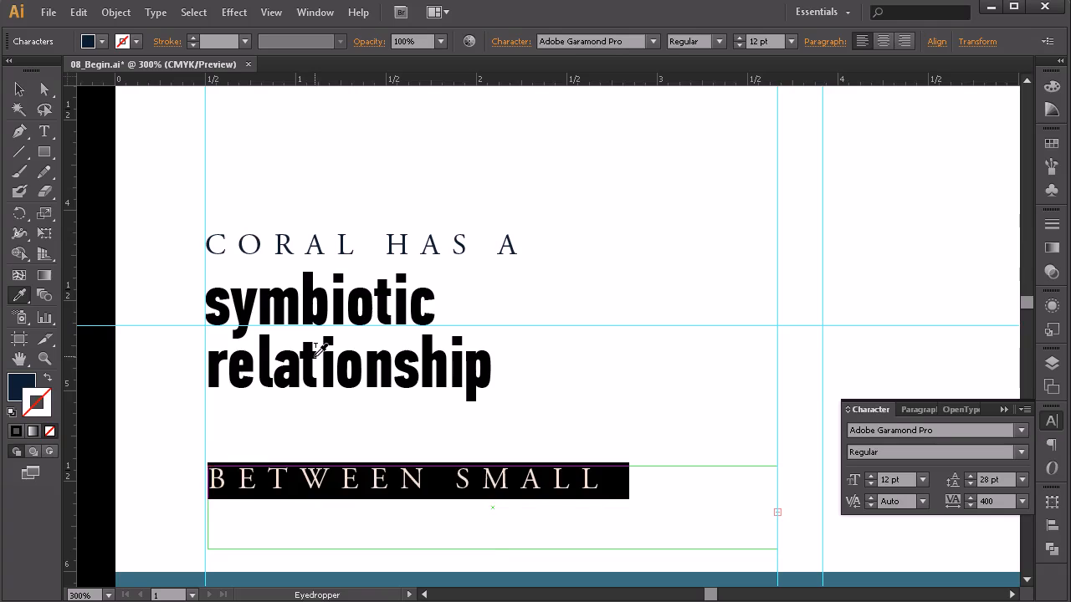
{"action": "key", "text": "v"}
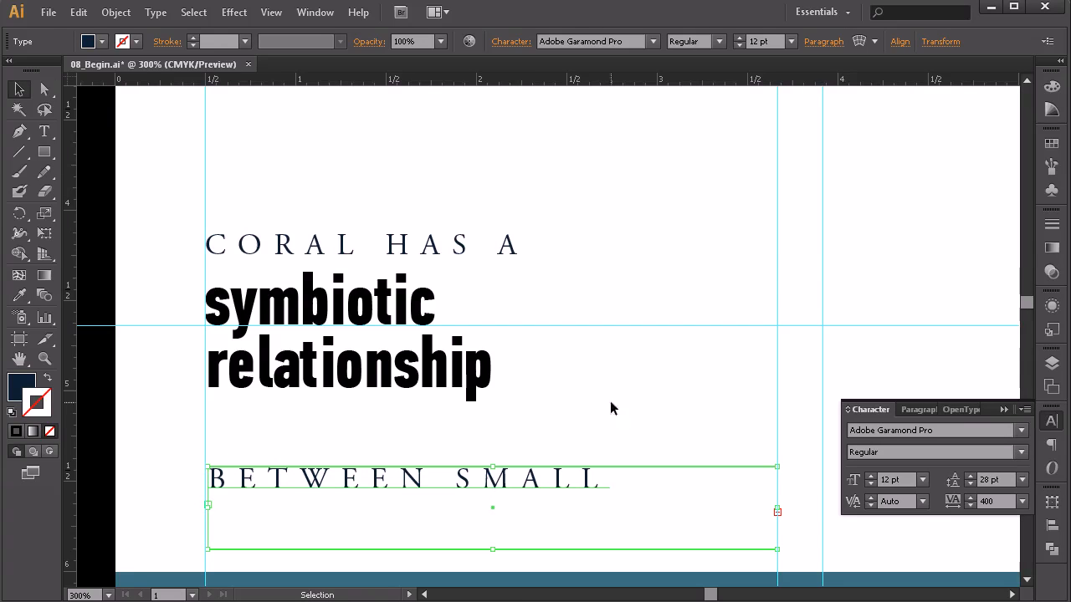
- Turn off All Caps for the body paragraph and change its first letter to a lowercase "b"
{"action": "left_click", "coordinate": [1027, 411]}
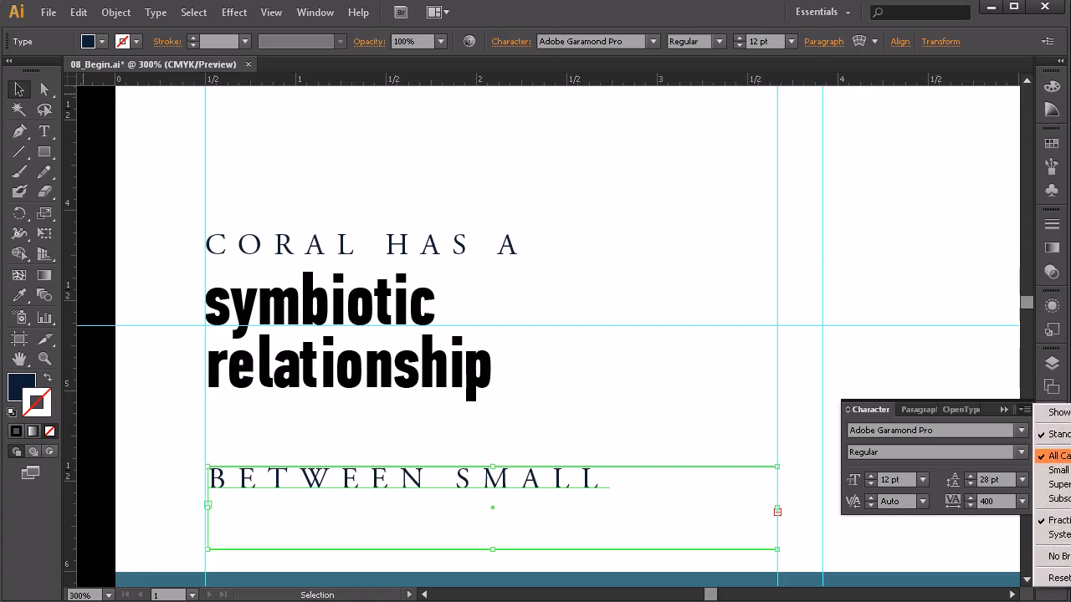
{"action": "left_click", "coordinate": [1057, 456]}
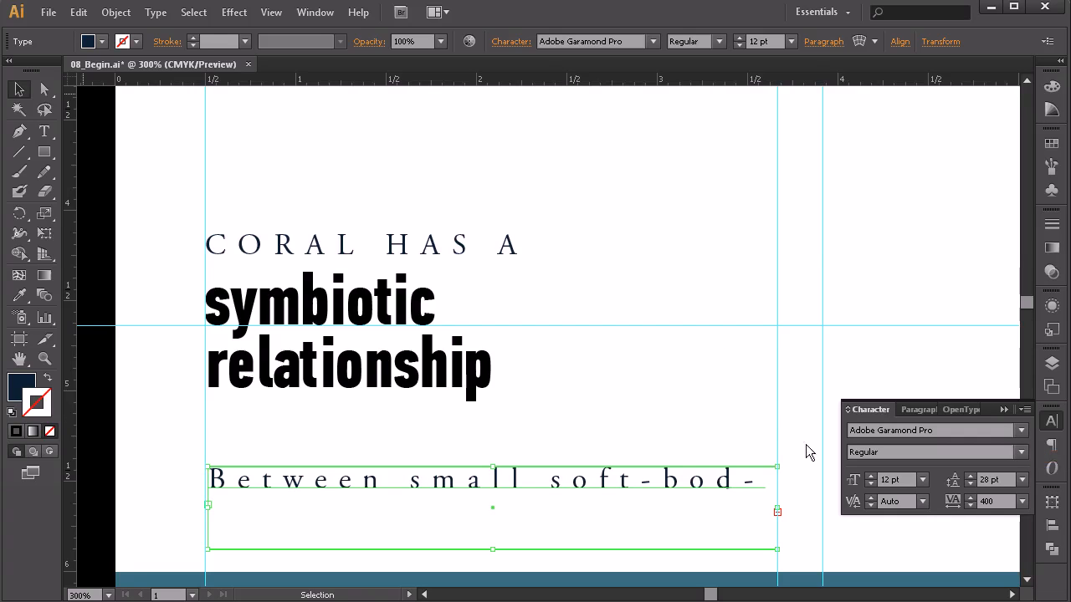
{"action": "left_click", "coordinate": [45, 131]}
{"action": "left_click_drag", "start_coordinate": [238, 480], "coordinate": [180, 475]}
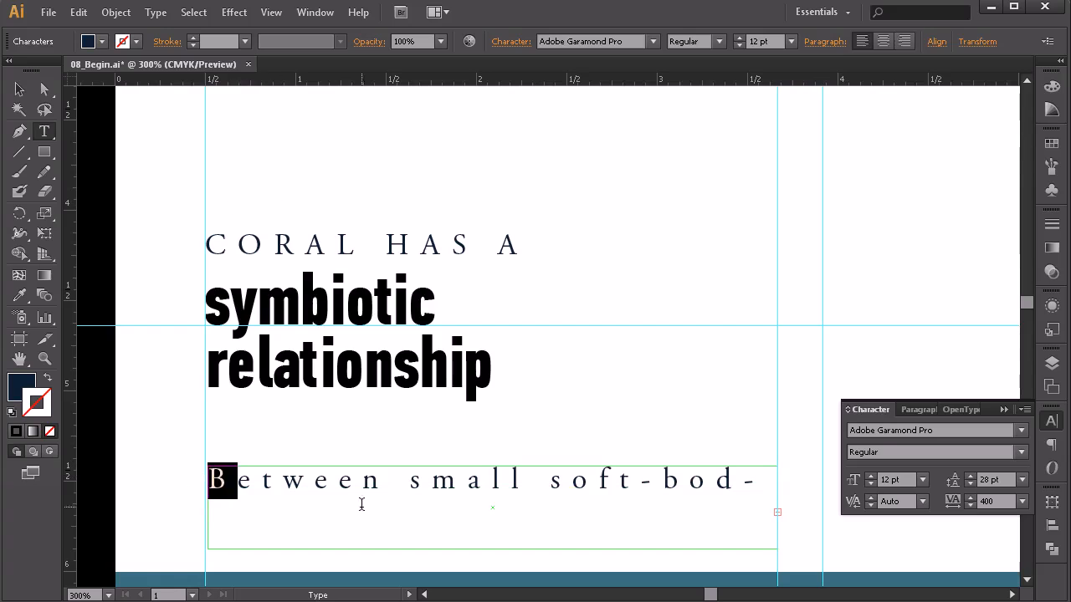
{"action": "type", "text": "b"}
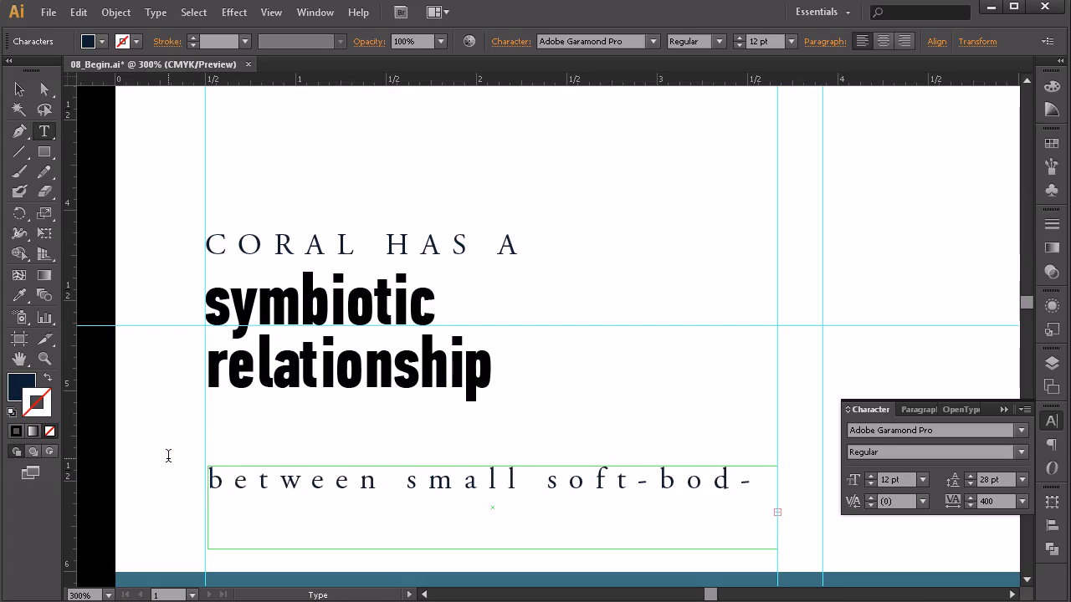
- Set the body paragraph's tracking to 0 and extend its text frame upward to just below "relationship"
{"action": "triple_click", "coordinate": [466, 479]}
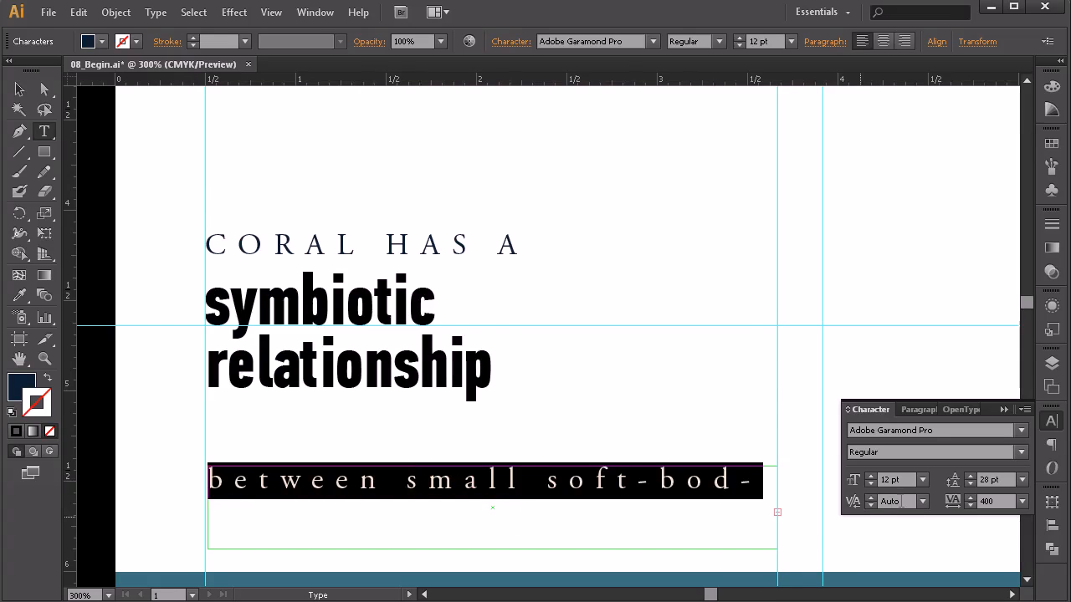
{"action": "left_click", "coordinate": [1021, 501]}
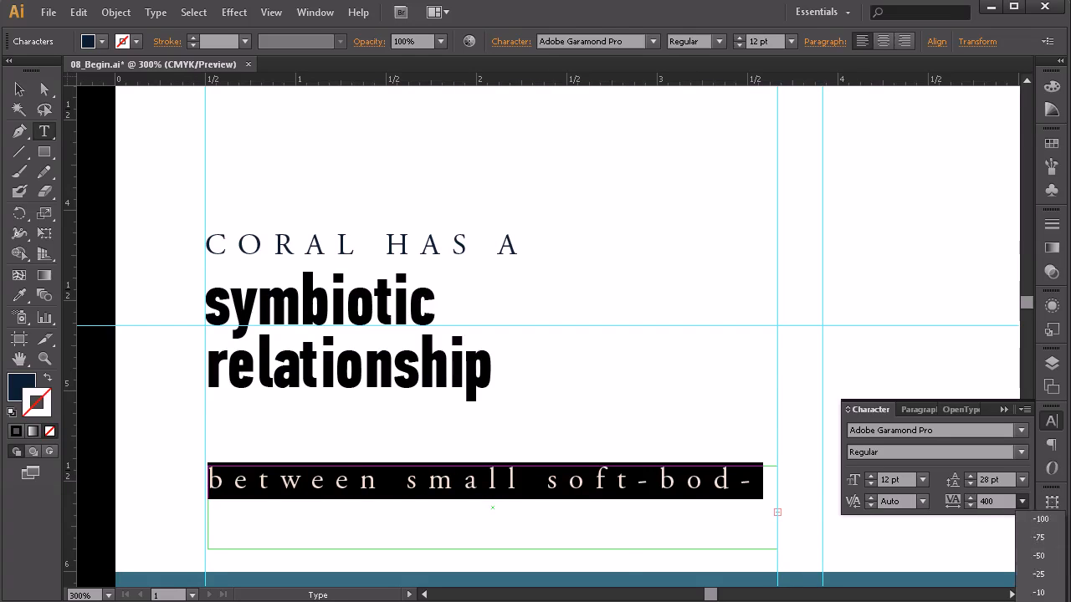
{"action": "left_click", "coordinate": [1040, 601]}
{"action": "left_click", "coordinate": [19, 89]}
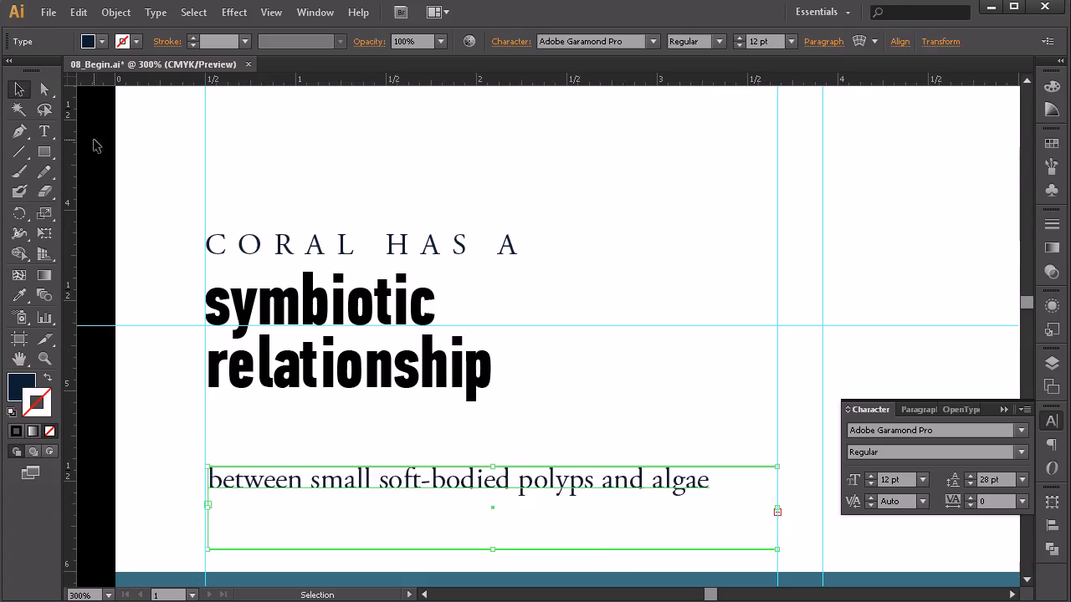
{"action": "left_click_drag", "start_coordinate": [493, 467], "coordinate": [493, 413]}
- Set the whole body paragraph to a 10 pt font size with 12 pt leading
{"action": "left_click", "coordinate": [44, 132]}
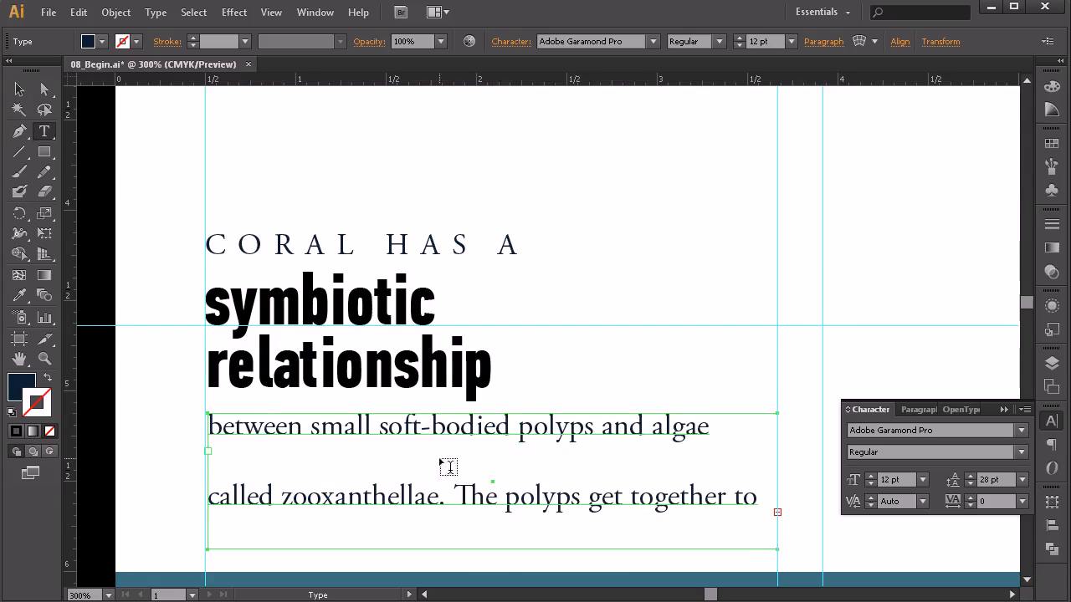
{"action": "triple_click", "coordinate": [410, 414]}
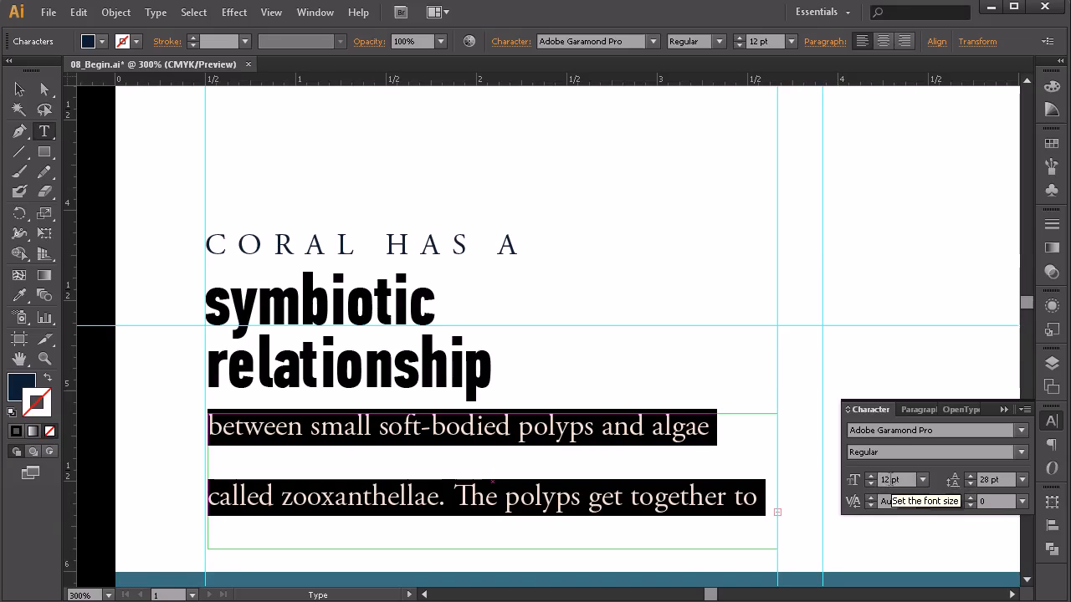
{"action": "left_click", "coordinate": [868, 485]}
{"action": "left_click", "coordinate": [867, 485]}
{"action": "left_click", "coordinate": [971, 484]}
{"action": "left_click", "coordinate": [971, 483]}
{"action": "left_click", "coordinate": [970, 483]}
{"action": "left_click", "coordinate": [971, 484]}
{"action": "left_click", "coordinate": [970, 483]}
{"action": "left_click", "coordinate": [970, 484]}
{"action": "left_click", "coordinate": [969, 483]}
{"action": "left_click", "coordinate": [969, 484]}
{"action": "left_click", "coordinate": [969, 483]}
{"action": "left_click", "coordinate": [970, 483]}
{"action": "left_click", "coordinate": [970, 483]}
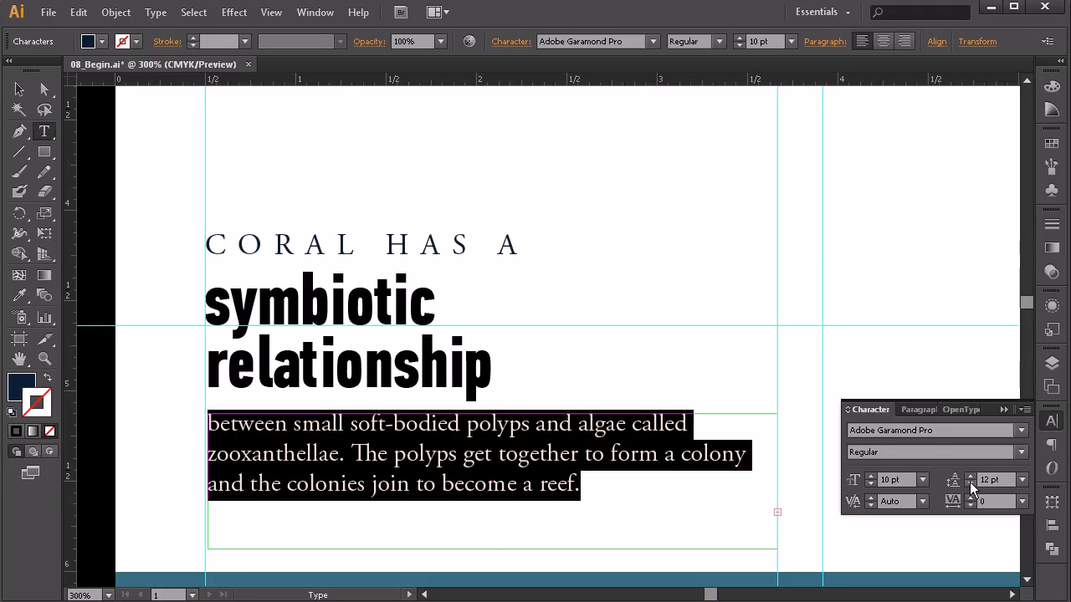
- Shorten the body paragraph's text frame from below so it fits the three lines of text, and deselect it
{"action": "left_click", "coordinate": [16, 90]}
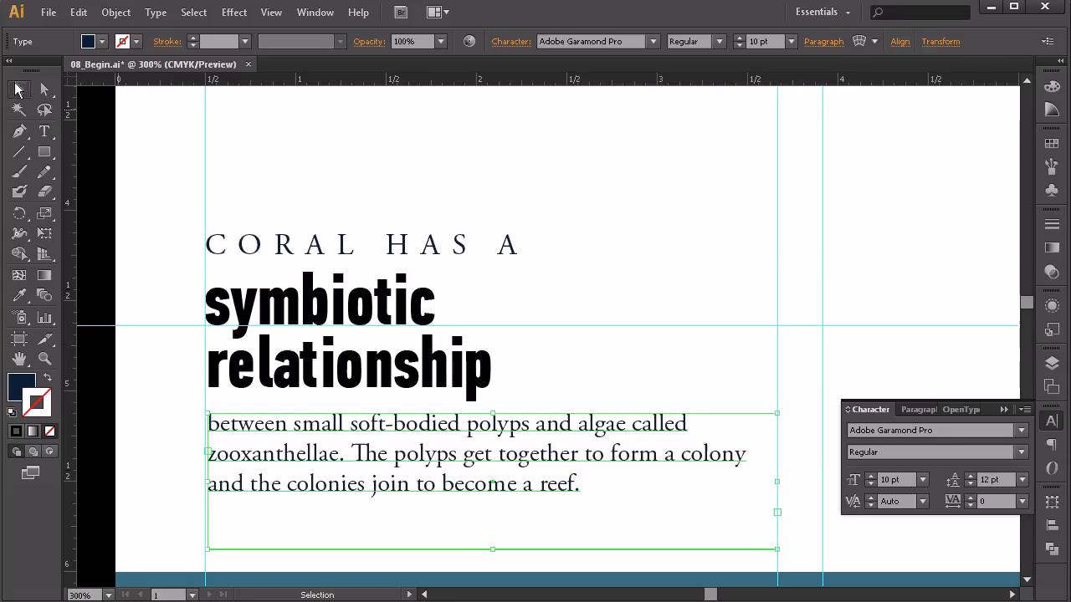
{"action": "left_click", "coordinate": [44, 131]}
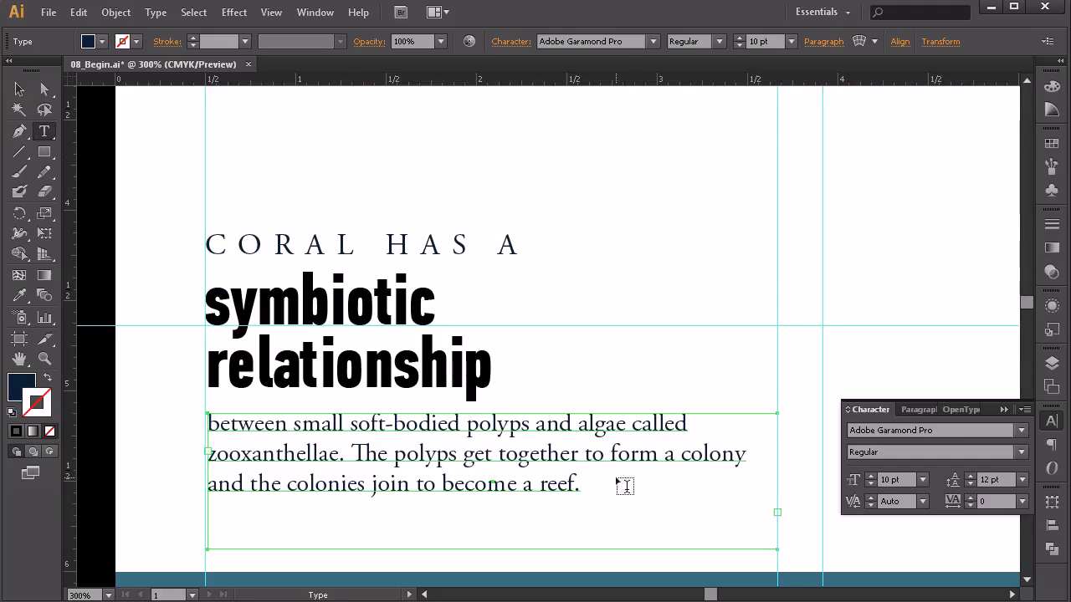
{"action": "left_click", "coordinate": [18, 90]}
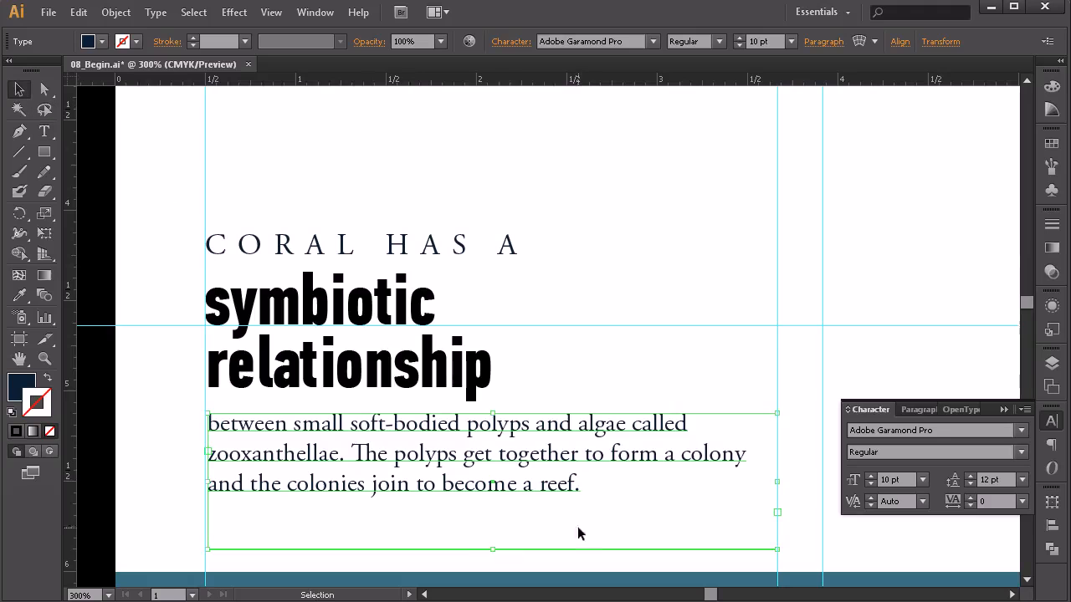
{"action": "left_click_drag", "start_coordinate": [492, 549], "coordinate": [493, 498]}
{"action": "left_click", "coordinate": [596, 535]}
{"action": "left_click", "coordinate": [518, 481]}
{"action": "left_click", "coordinate": [513, 525]}
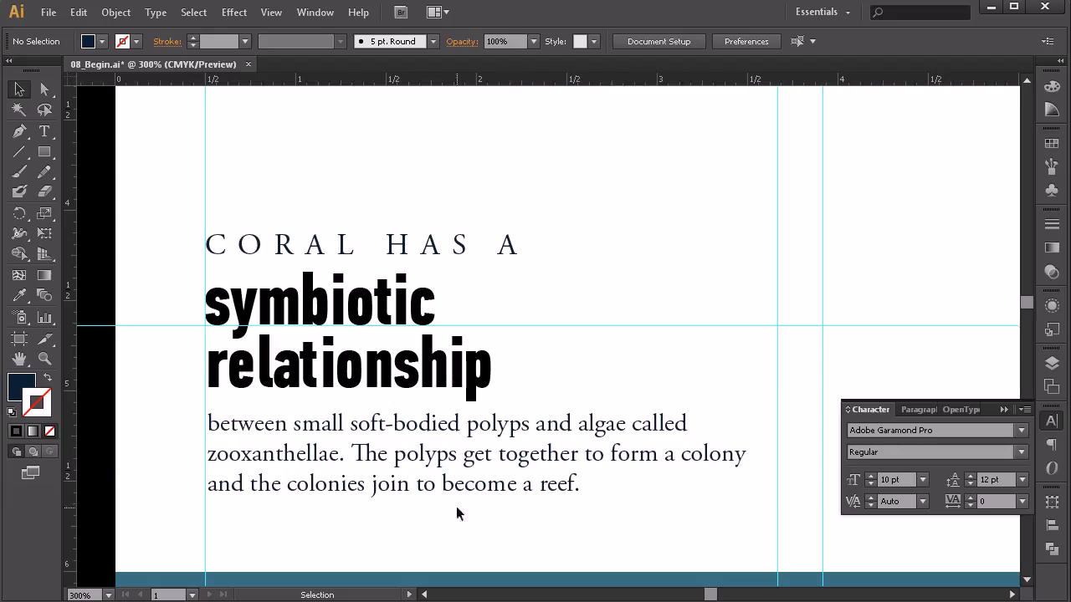
- Reduce the tracking of the "CORAL HAS A" line to 310 so it matches the width of "relationship"
{"action": "left_click", "coordinate": [44, 131]}
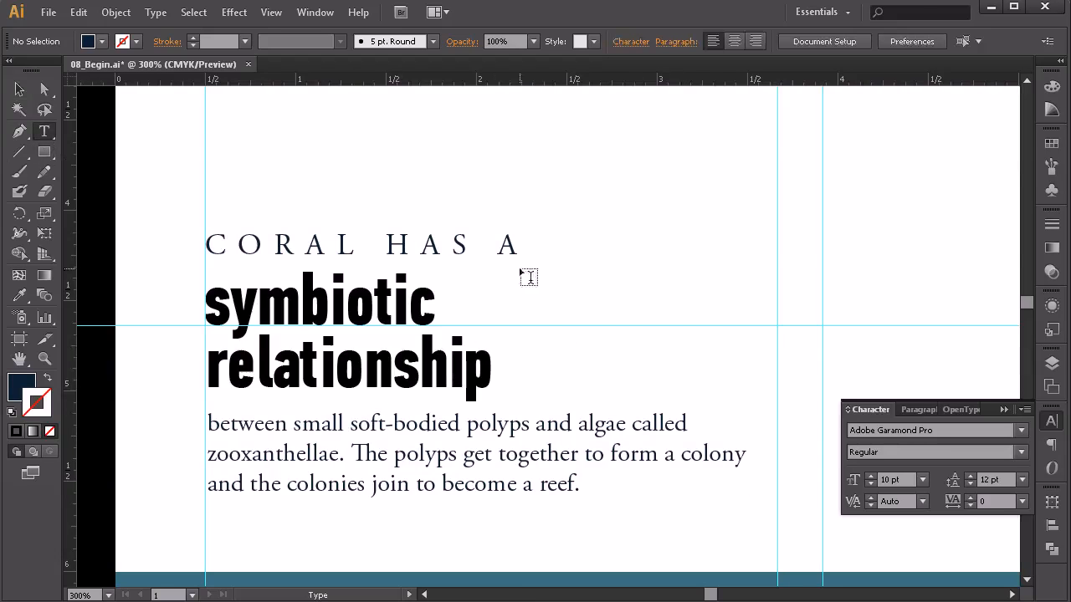
{"action": "triple_click", "coordinate": [500, 246]}
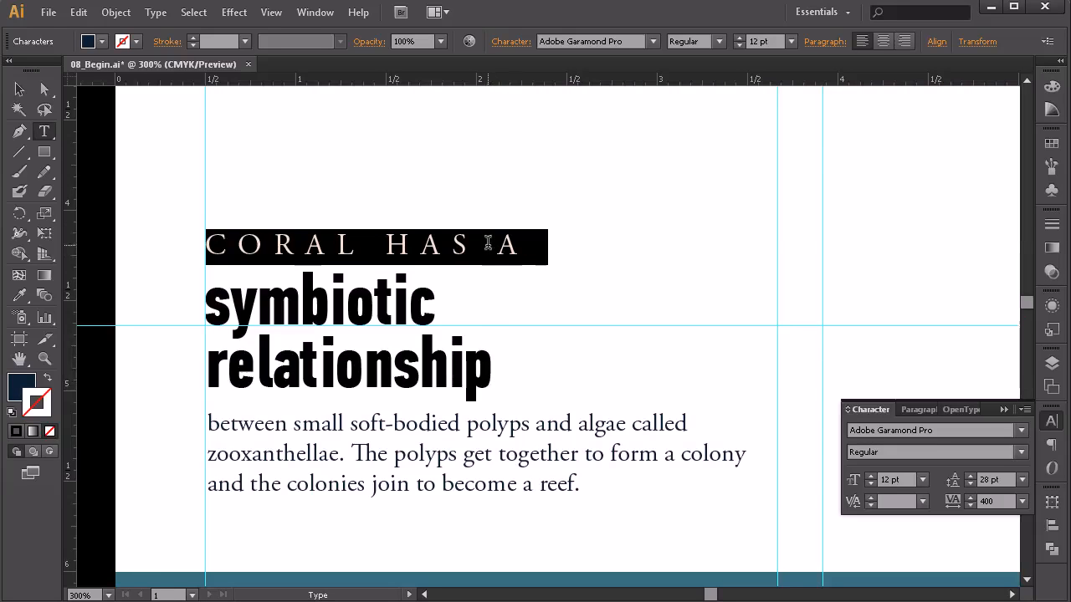
{"action": "left_click", "coordinate": [971, 505]}
{"action": "left_click_drag", "start_coordinate": [973, 504], "coordinate": [973, 504]}
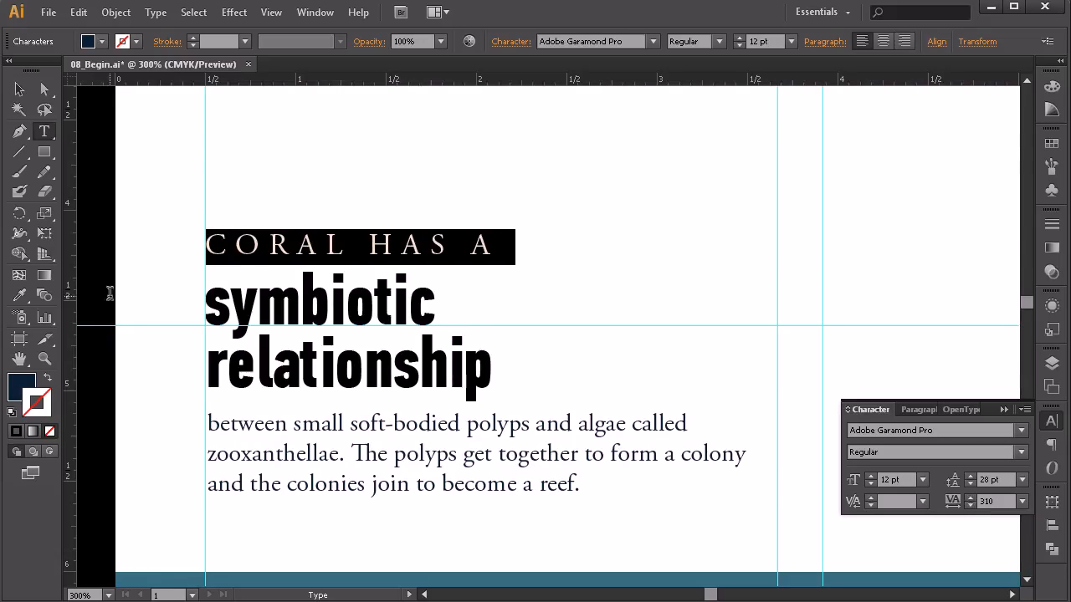
- Check the line ends of "CORAL HAS A" and "relationship" against a temporary vertical guide, remove it, and review the infographic's overall layout
{"action": "left_click_drag", "start_coordinate": [70, 293], "coordinate": [491, 371]}
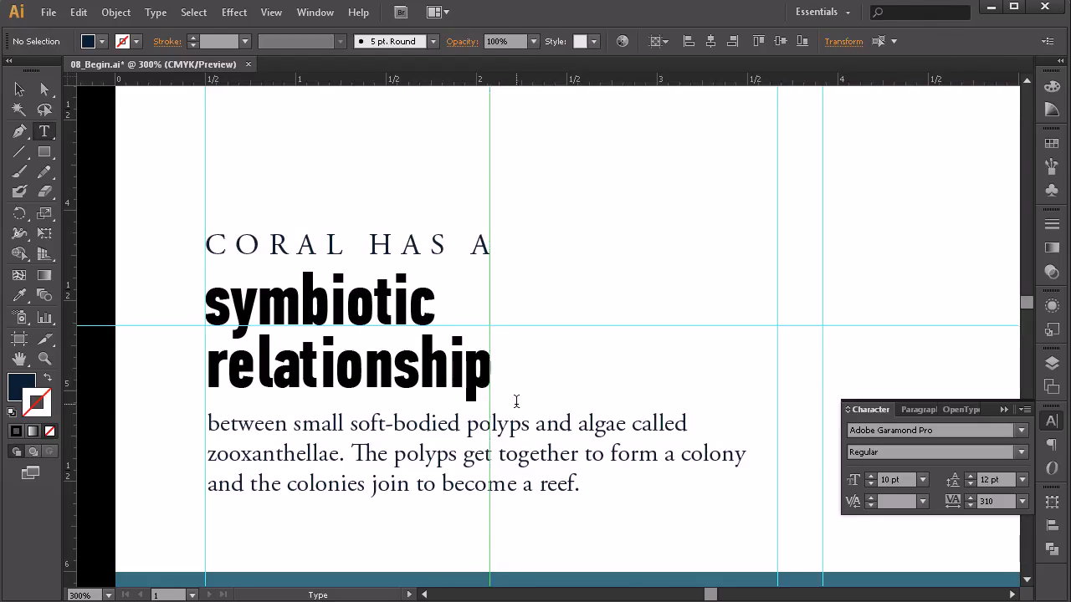
{"action": "key", "text": "Delete"}
{"action": "key", "text": "z"}
{"action": "left_click", "coordinate": [655, 347], "text": "alt"}
{"action": "left_click", "coordinate": [655, 348], "text": "alt"}
{"action": "left_click", "coordinate": [643, 368], "text": "alt"}
{"action": "left_click", "coordinate": [643, 368], "text": "alt"}
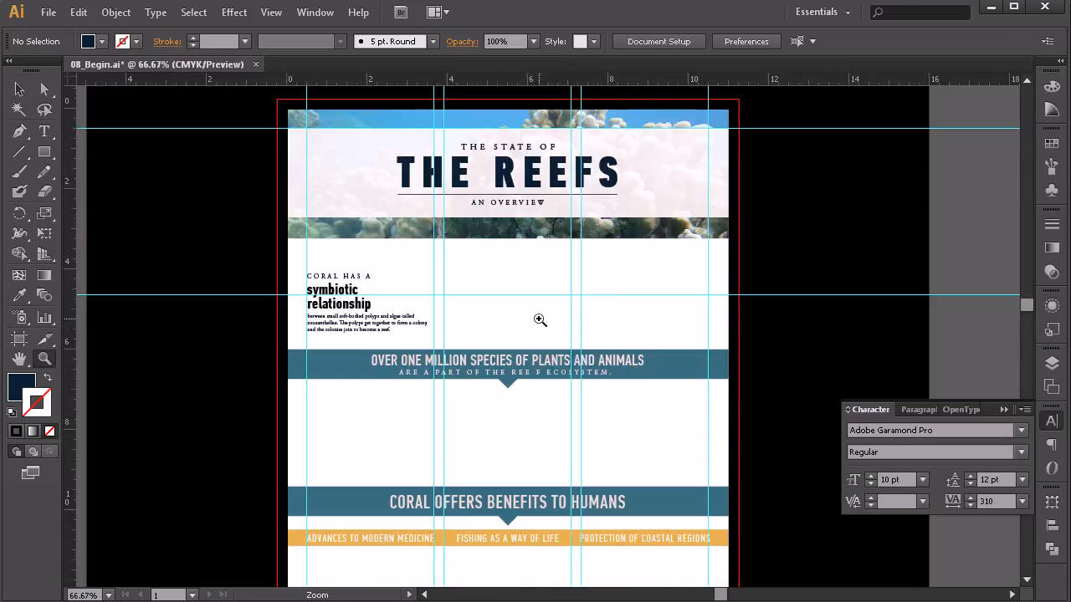
- Duplicate the "CORAL HAS A symbiotic relationship" heading and its paragraph into the second and third columns, aligned to the column guides
{"action": "left_click", "coordinate": [21, 91]}
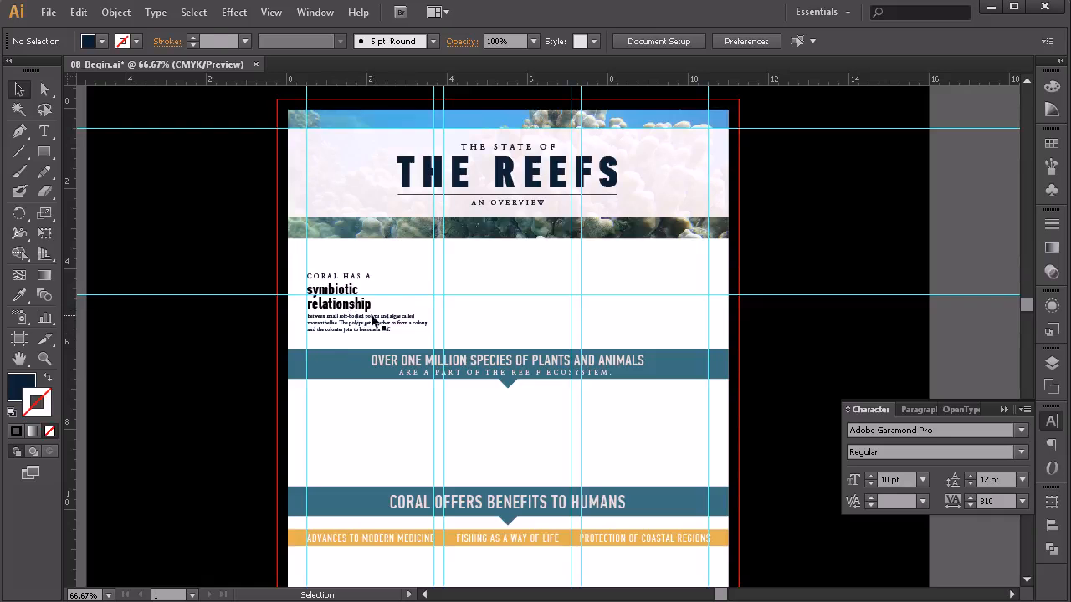
{"action": "scroll", "coordinate": [376, 320], "scroll_direction": "up", "scroll_amount": 2}
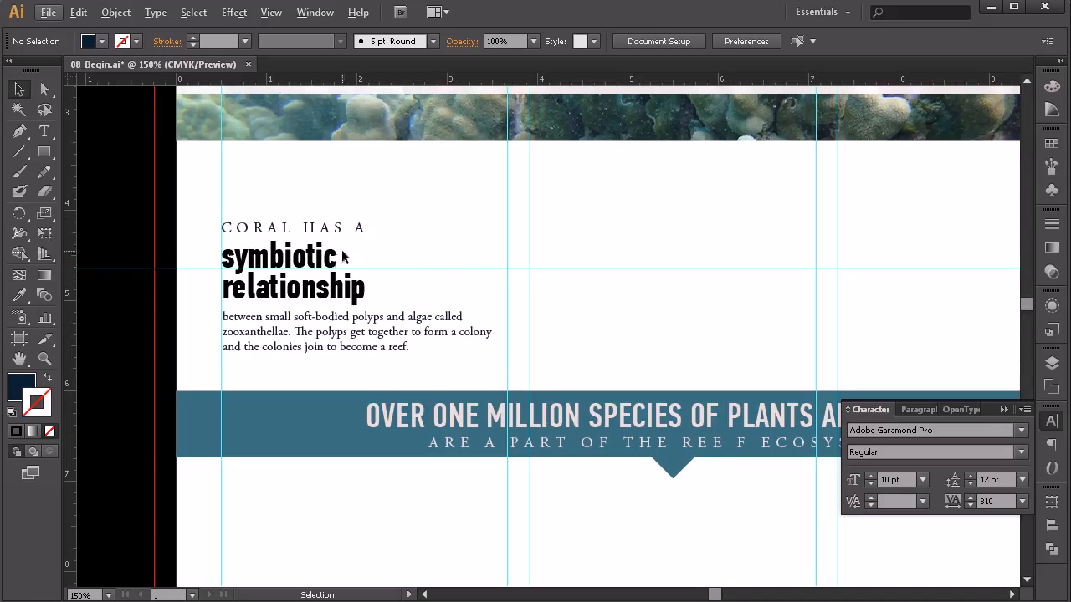
{"action": "left_click", "coordinate": [360, 286]}
{"action": "left_click", "coordinate": [333, 347], "text": "shift"}
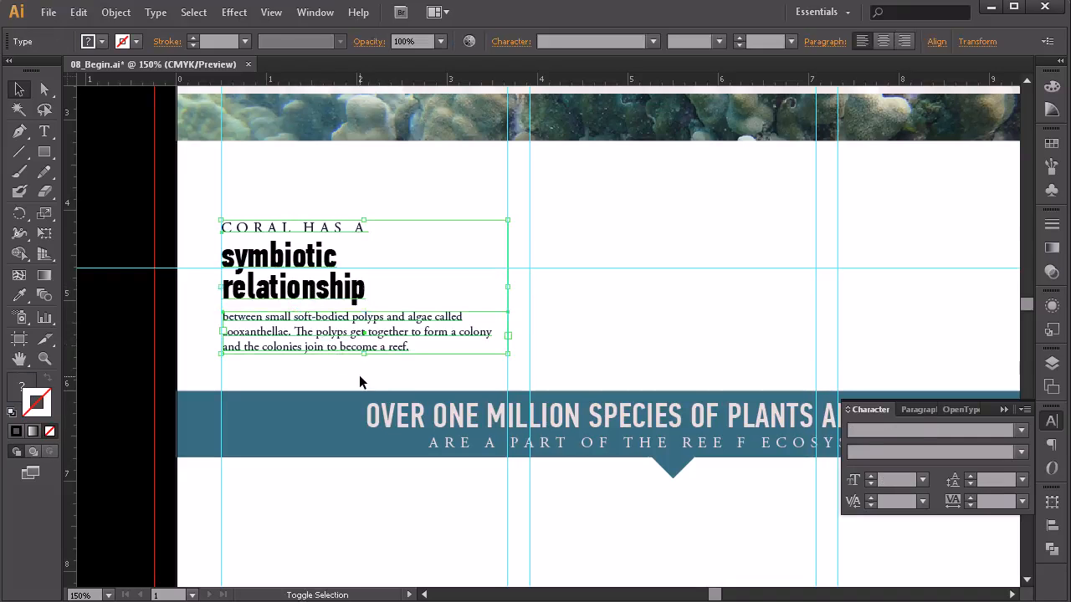
{"action": "left_click", "coordinate": [360, 377]}
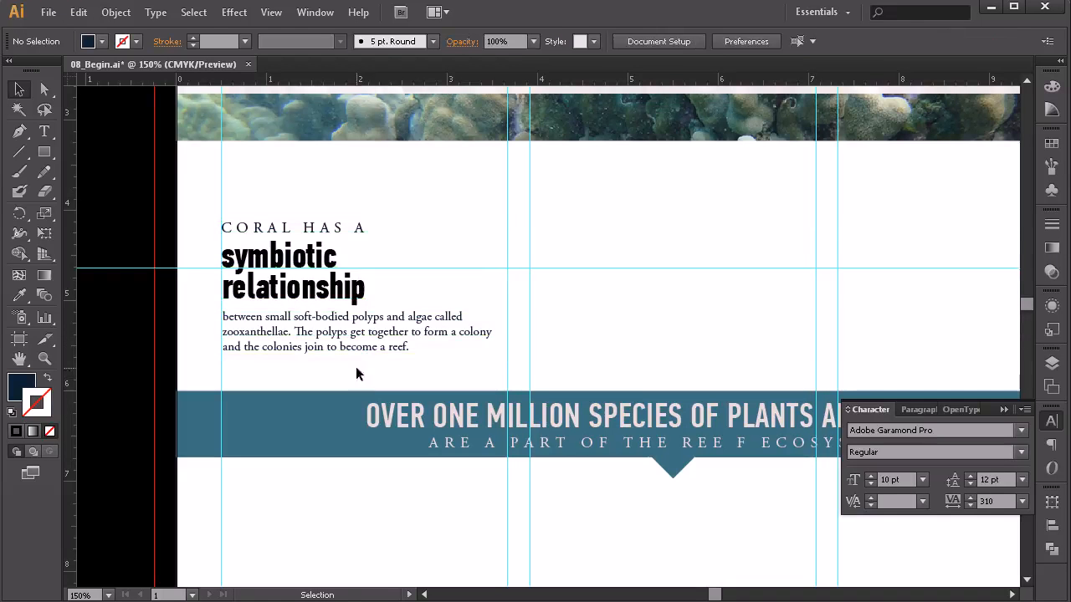
{"action": "left_click", "coordinate": [333, 347]}
{"action": "left_click", "coordinate": [296, 288], "text": "shift"}
{"action": "left_click_drag", "start_coordinate": [297, 289], "coordinate": [583, 311]}
{"action": "left_click_drag", "start_coordinate": [622, 363], "coordinate": [709, 327]}
{"action": "left_click", "coordinate": [506, 316]}
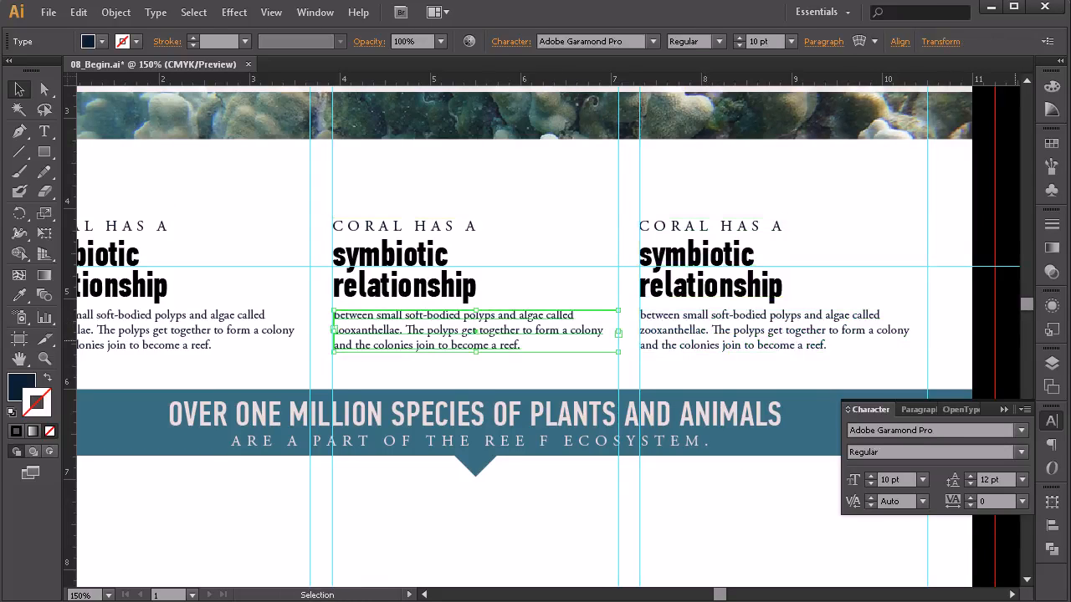
- Switch to the Coral Reefs an Overview document in Word and copy the phrase "Coral Reefs are known as"
{"action": "left_click_drag", "start_coordinate": [1070, 84], "coordinate": [535, 81]}
{"action": "left_click", "coordinate": [423, 330]}
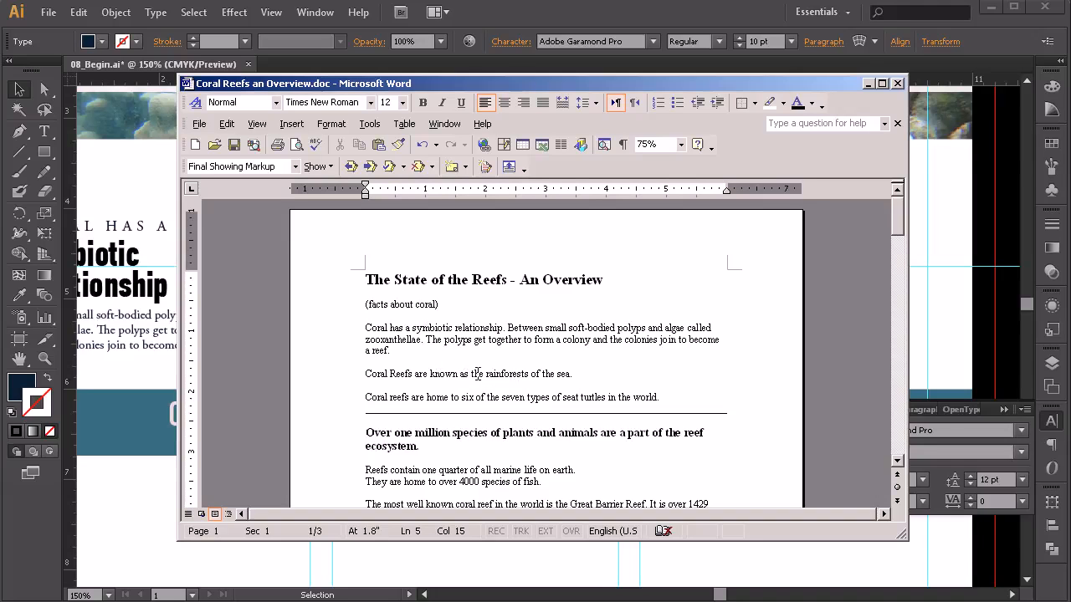
{"action": "left_click_drag", "start_coordinate": [484, 375], "coordinate": [367, 376]}
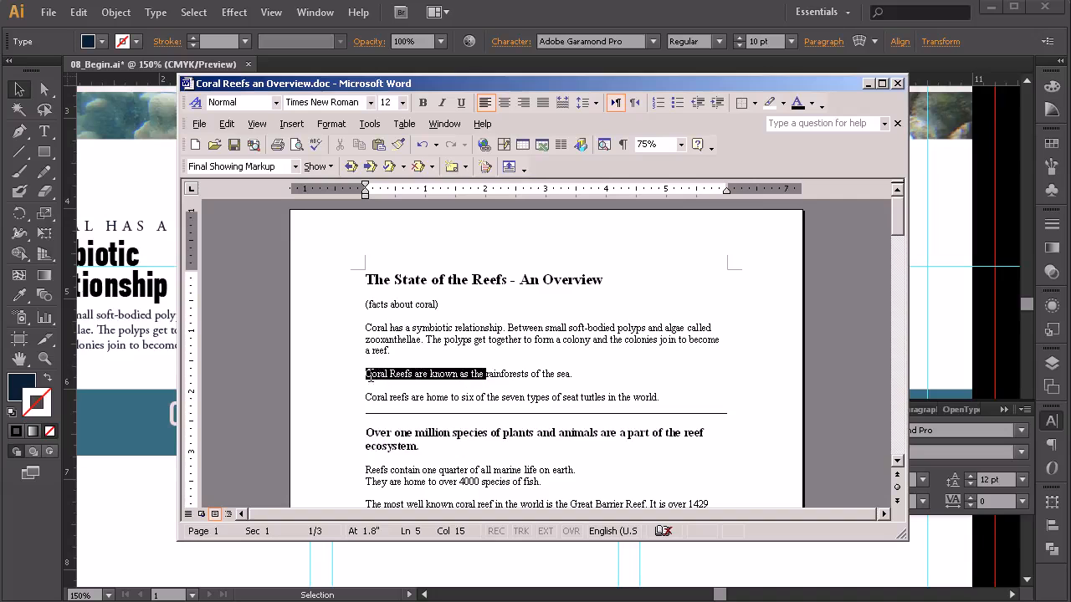
{"action": "left_click", "coordinate": [536, 373]}
{"action": "left_click_drag", "start_coordinate": [470, 374], "coordinate": [416, 375]}
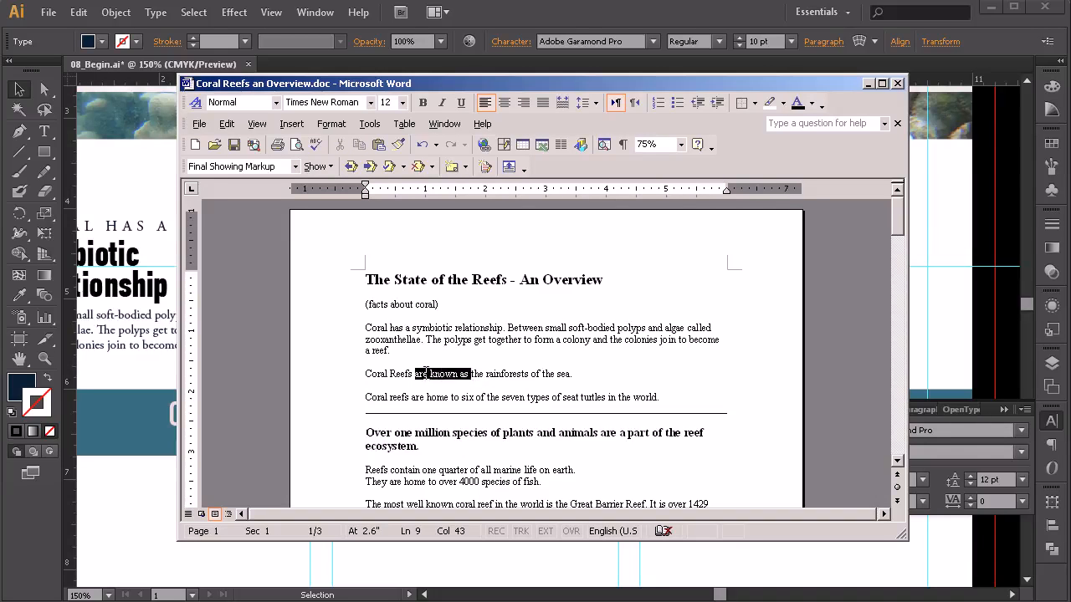
{"action": "left_click", "coordinate": [470, 377]}
{"action": "left_click_drag", "start_coordinate": [465, 376], "coordinate": [366, 375]}
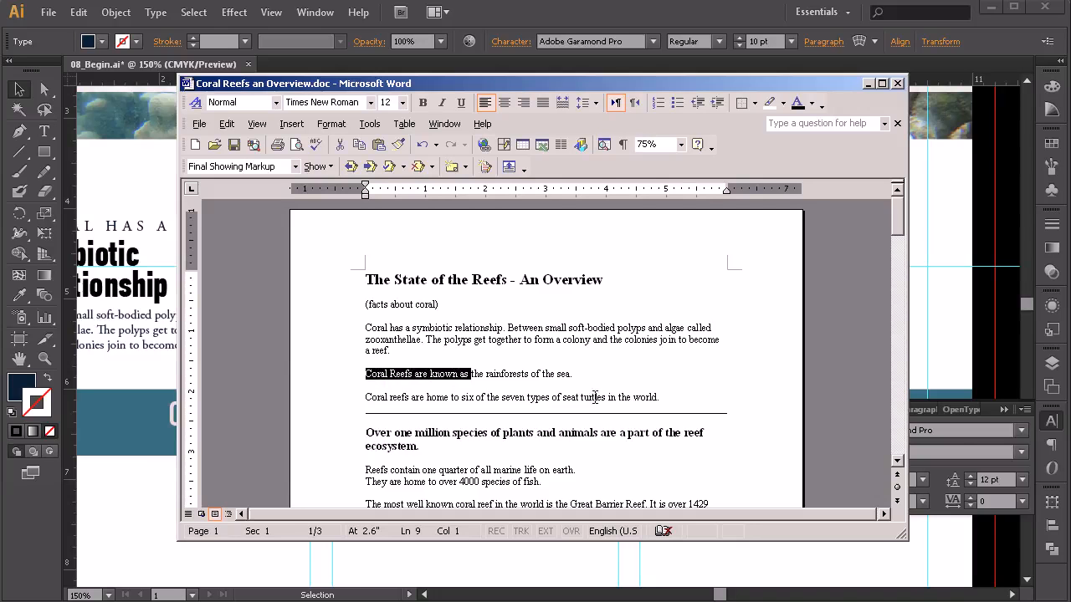
- Back in Illustrator, replace the middle column's "CORAL HAS A" line with the copied "Coral Reefs are known as"
{"action": "left_click_drag", "start_coordinate": [439, 84], "coordinate": [1063, 216]}
{"action": "left_click", "coordinate": [47, 130]}
{"action": "triple_click", "coordinate": [362, 226]}
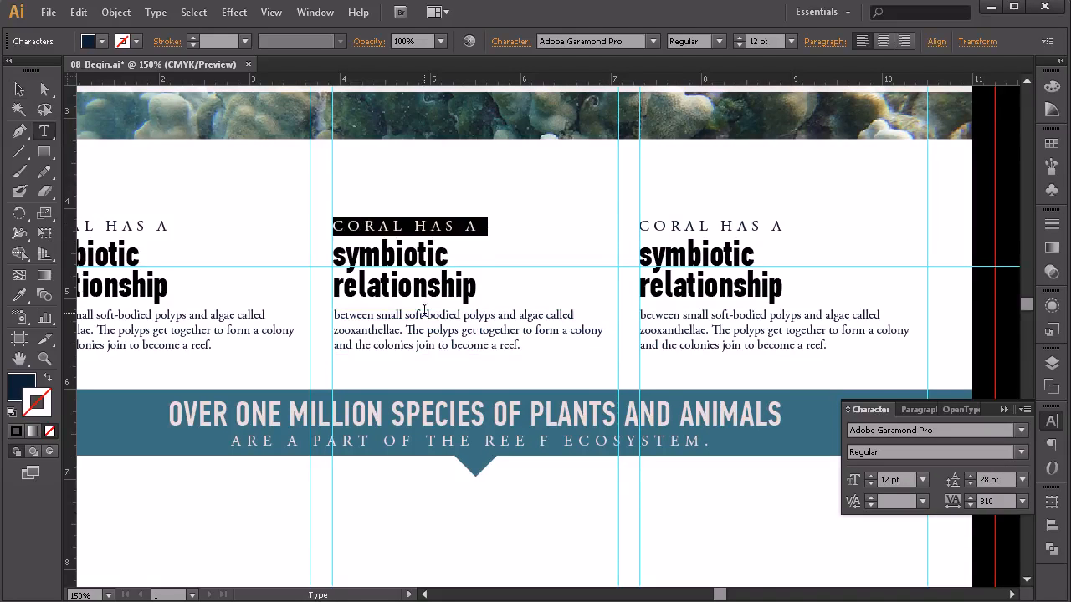
{"action": "key", "text": "ctrl+v"}
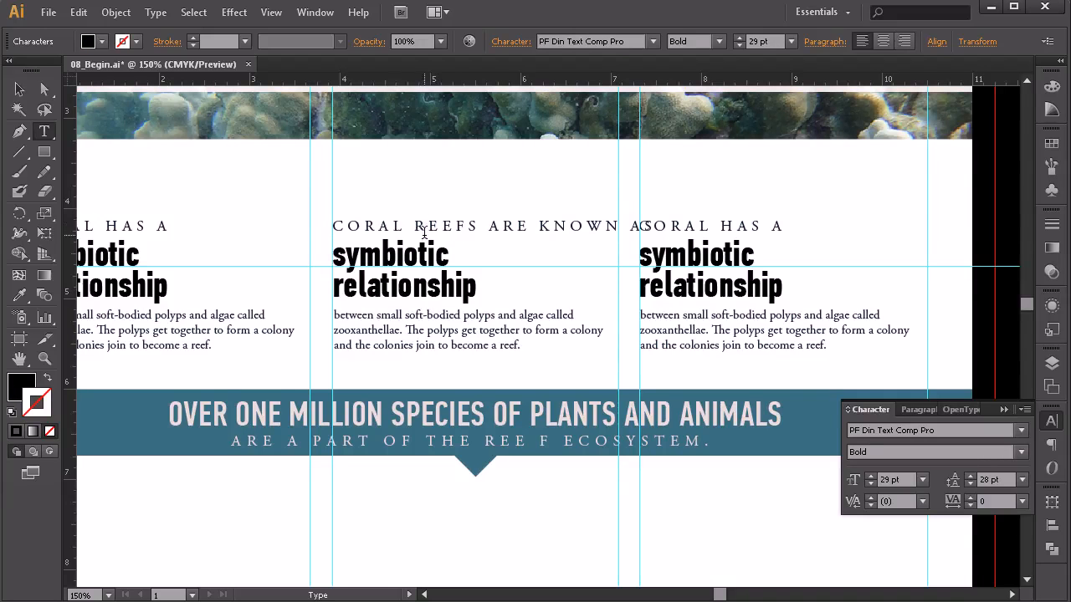
- Set the "CORAL REEFS ARE KNOWN AS" line to 11 pt with a tracking of 290
{"action": "triple_click", "coordinate": [434, 225]}
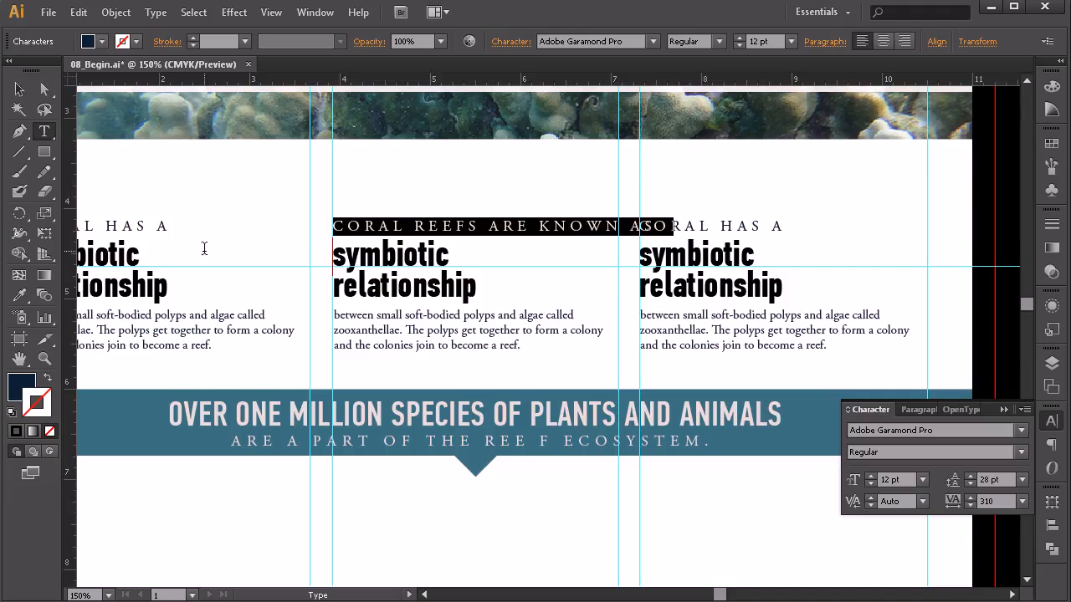
{"action": "left_click", "coordinate": [739, 45]}
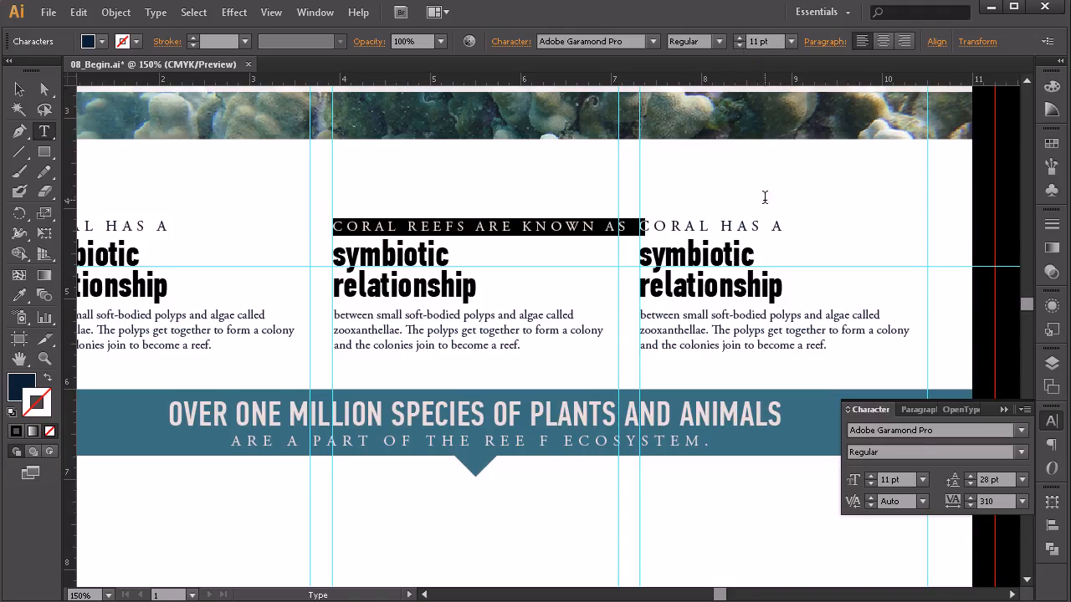
{"action": "left_click", "coordinate": [970, 506]}
{"action": "left_click", "coordinate": [970, 506]}
{"action": "left_click", "coordinate": [969, 506]}
{"action": "left_click", "coordinate": [970, 506]}
{"action": "left_click", "coordinate": [970, 505]}
{"action": "left_click", "coordinate": [970, 506]}
{"action": "left_click", "coordinate": [970, 506]}
{"action": "left_click", "coordinate": [970, 506]}
{"action": "left_click", "coordinate": [970, 505]}
{"action": "left_click", "coordinate": [969, 506]}
{"action": "left_click", "coordinate": [970, 505]}
{"action": "left_click", "coordinate": [970, 505]}
{"action": "left_click", "coordinate": [970, 506]}
{"action": "left_click", "coordinate": [969, 505]}
{"action": "left_click", "coordinate": [970, 506]}
{"action": "left_click", "coordinate": [970, 505]}
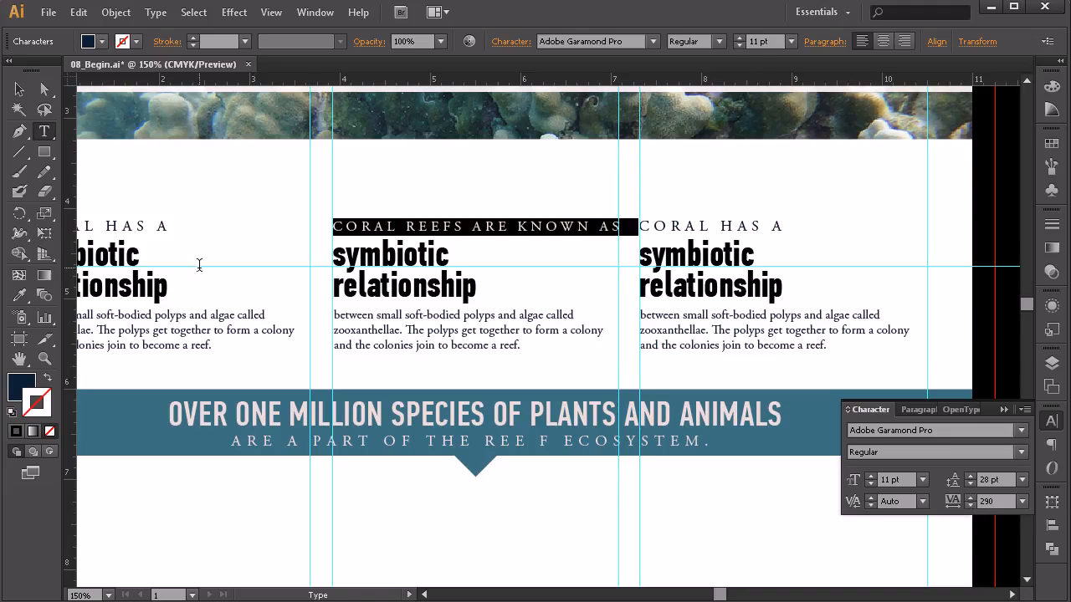
- Slightly tighten the tracking of the first column's "CORAL HAS A" line
{"action": "triple_click", "coordinate": [137, 215]}
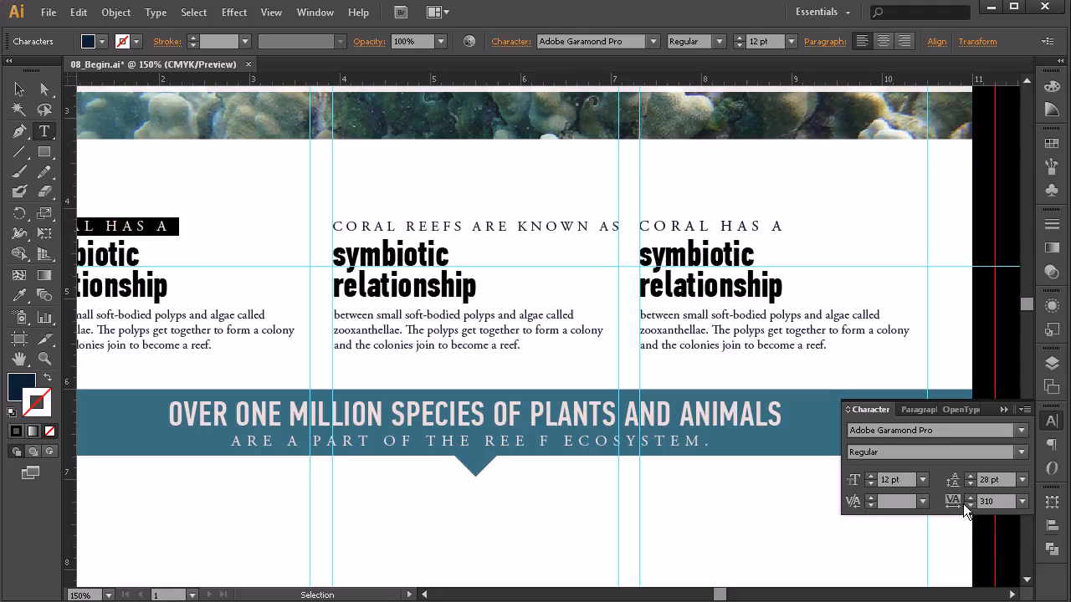
{"action": "left_click", "coordinate": [970, 506]}
{"action": "left_click", "coordinate": [970, 505]}
- Delete the word "relationship" from the middle column's heading
{"action": "left_click", "coordinate": [396, 254]}
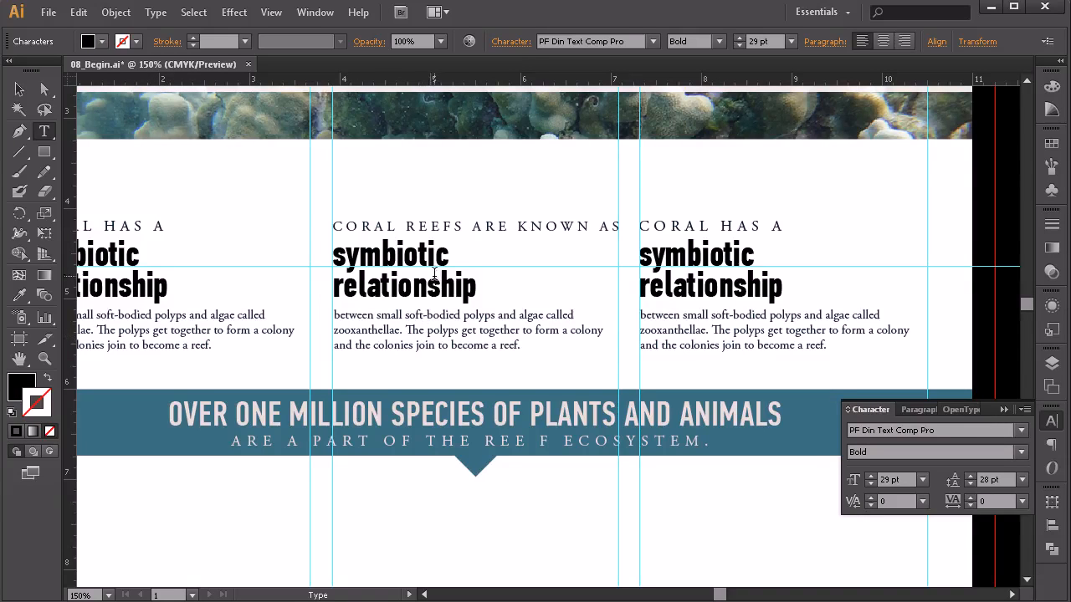
{"action": "left_click_drag", "start_coordinate": [476, 283], "coordinate": [315, 283]}
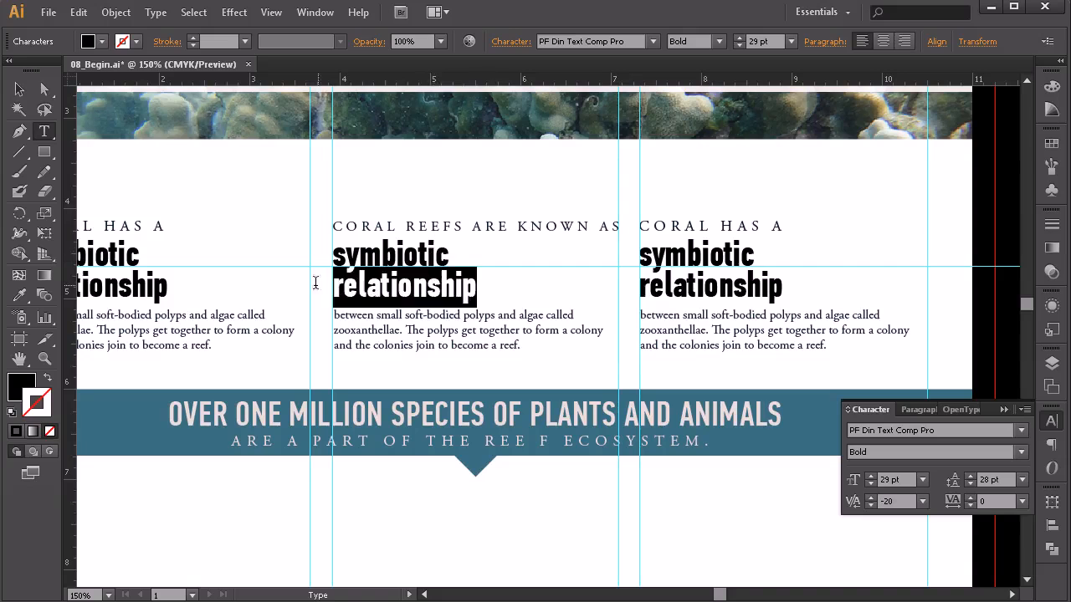
{"action": "key", "text": "BackSpace"}
- Replace "symbiotic" in the middle column with "the rainforests" copied from the Word document
{"action": "left_click_drag", "start_coordinate": [455, 254], "coordinate": [261, 255]}
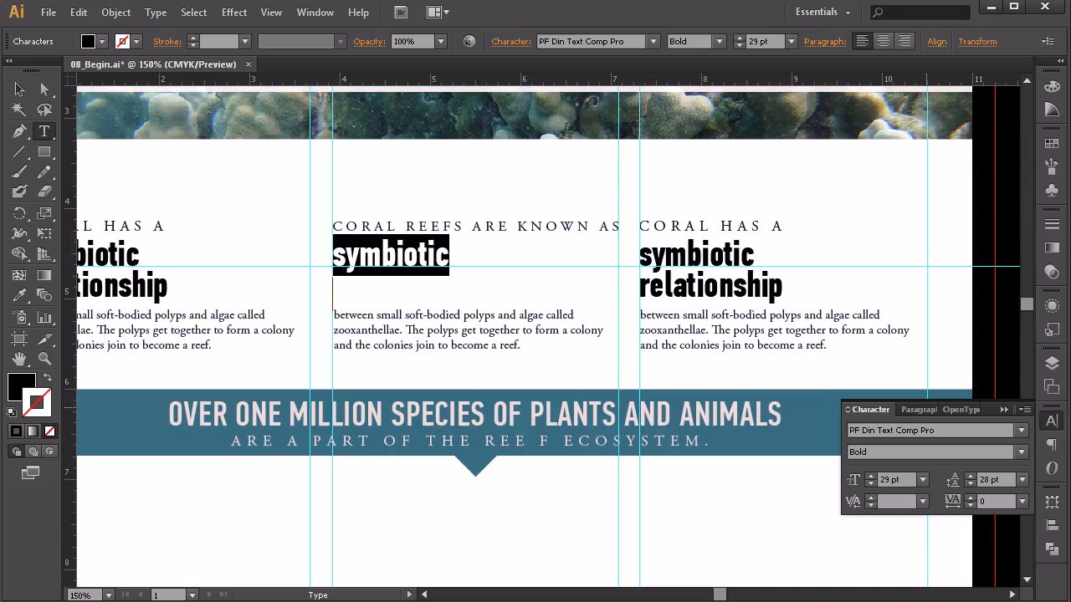
{"action": "left_click_drag", "start_coordinate": [1070, 251], "coordinate": [396, 99]}
{"action": "left_click", "coordinate": [324, 369]}
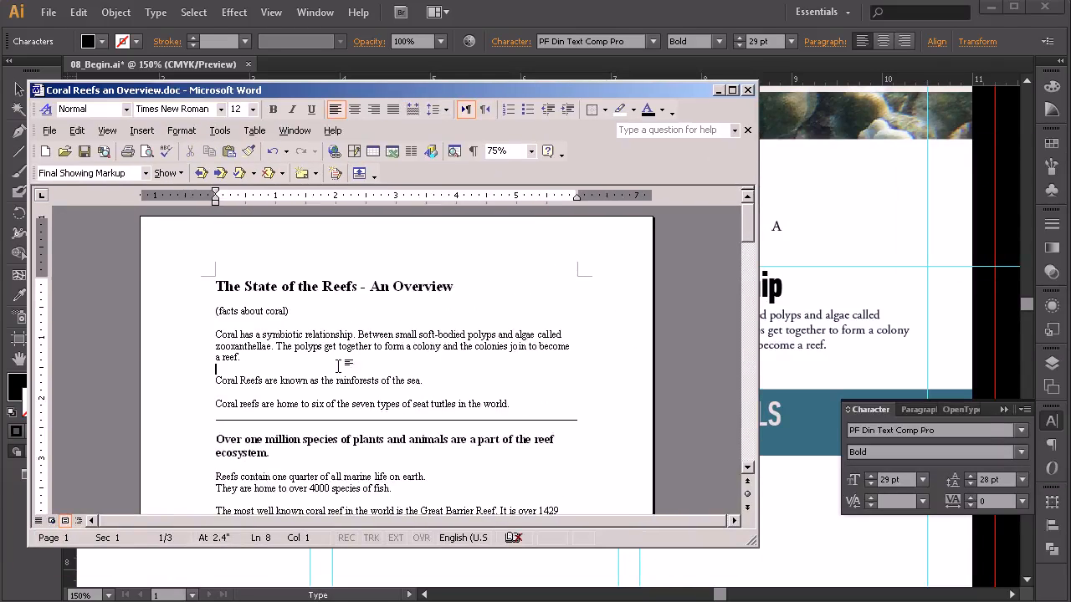
{"action": "left_click_drag", "start_coordinate": [323, 379], "coordinate": [381, 381]}
{"action": "key", "text": "ctrl+c"}
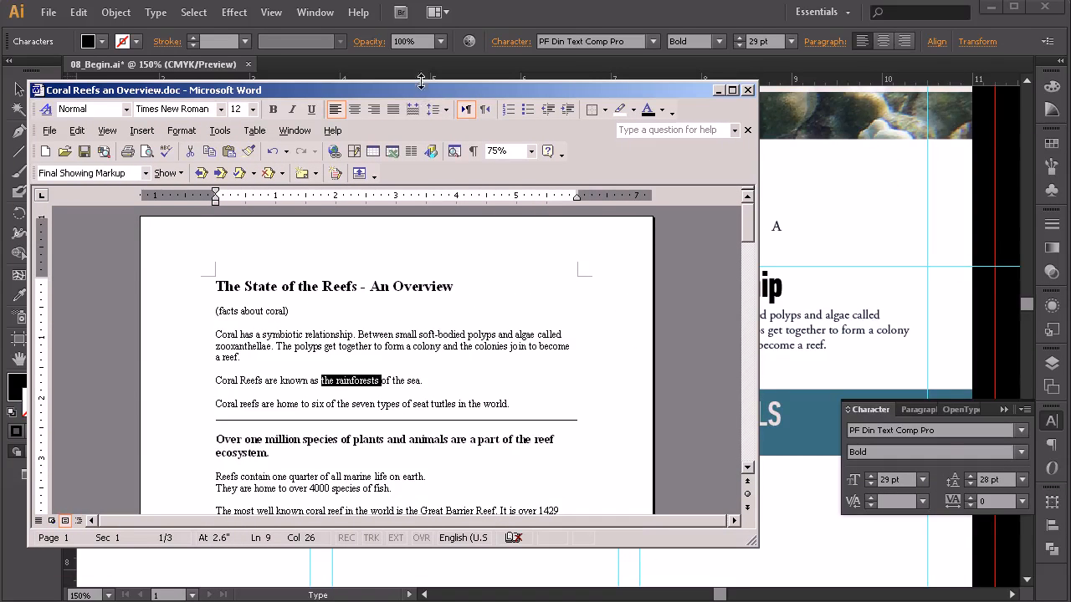
{"action": "left_click_drag", "start_coordinate": [420, 90], "coordinate": [420, 131]}
{"action": "left_click_drag", "start_coordinate": [528, 131], "coordinate": [1070, 153]}
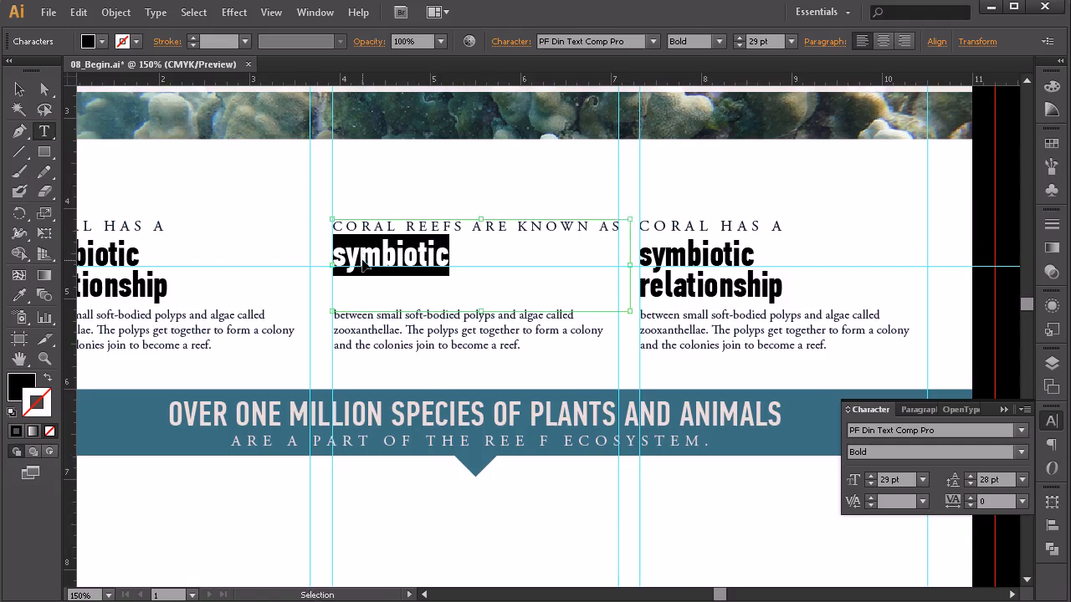
{"action": "key", "text": "ctrl+v"}
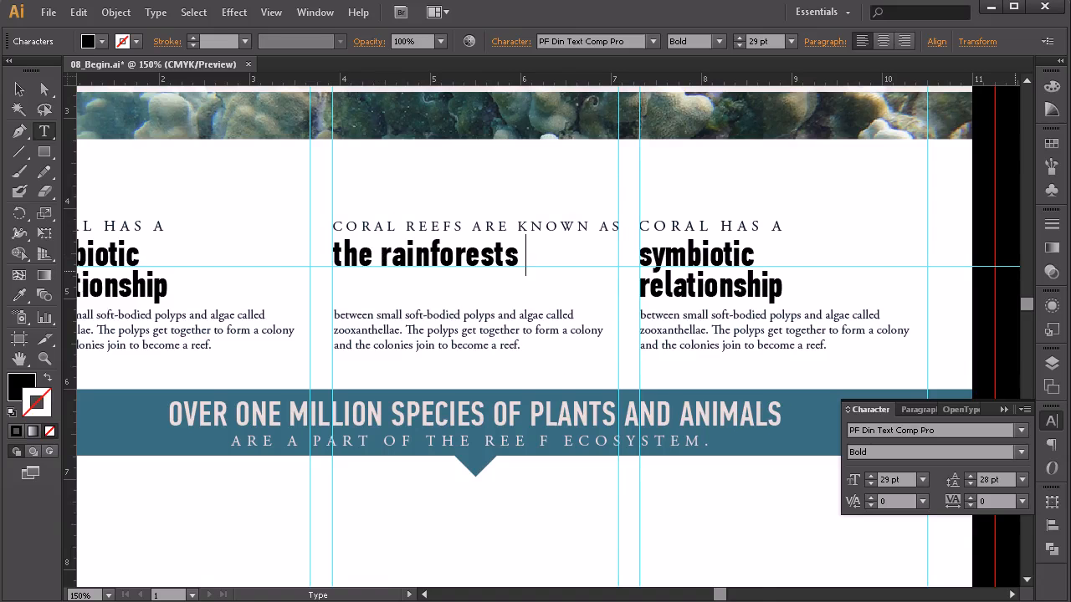
- Copy "of the sea." from the Word document and replace the middle column's body paragraph with it
{"action": "left_click_drag", "start_coordinate": [1070, 164], "coordinate": [396, 125]}
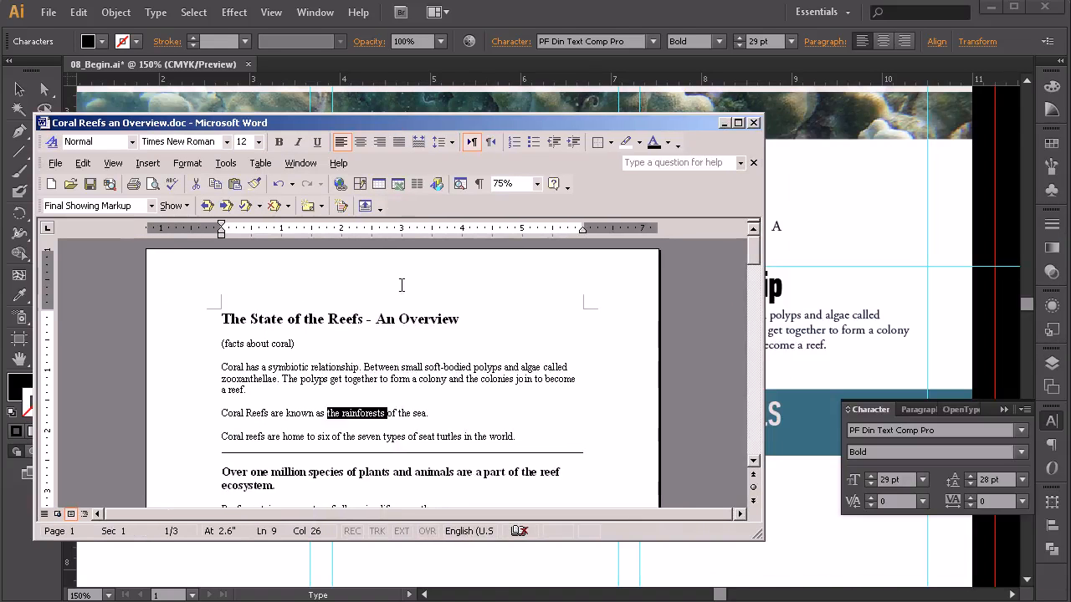
{"action": "left_click_drag", "start_coordinate": [385, 413], "coordinate": [437, 414]}
{"action": "key", "text": "ctrl+c"}
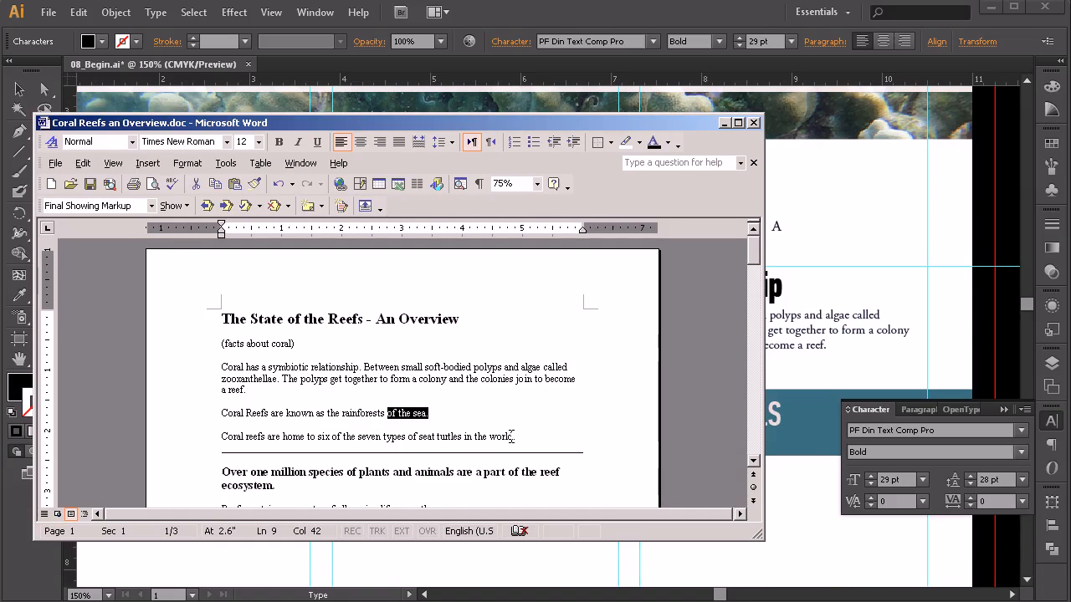
{"action": "left_click_drag", "start_coordinate": [481, 125], "coordinate": [1070, 127]}
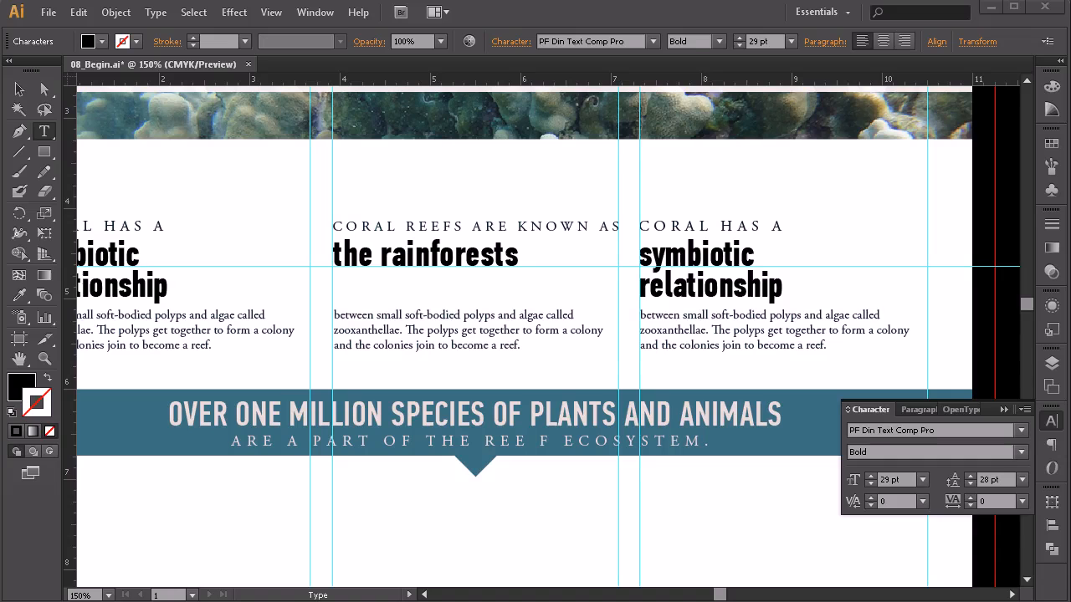
{"action": "left_click", "coordinate": [528, 351]}
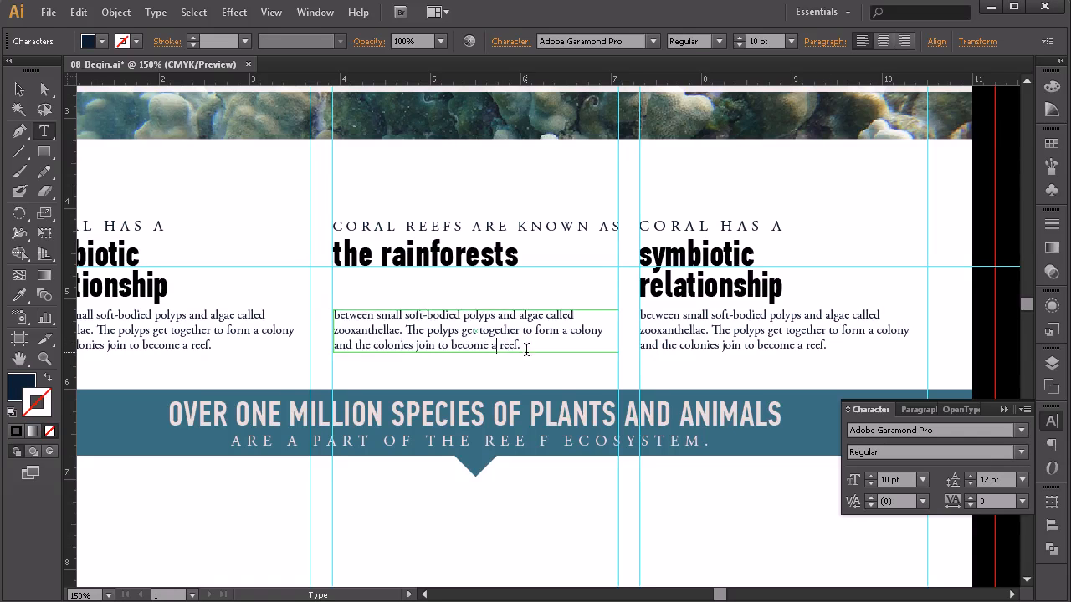
{"action": "left_click_drag", "start_coordinate": [528, 350], "coordinate": [289, 312]}
{"action": "key", "text": "ctrl+v"}
- Move the "of the sea." text frame up directly beneath "the rainforests" and deselect it
{"action": "left_click", "coordinate": [19, 88]}
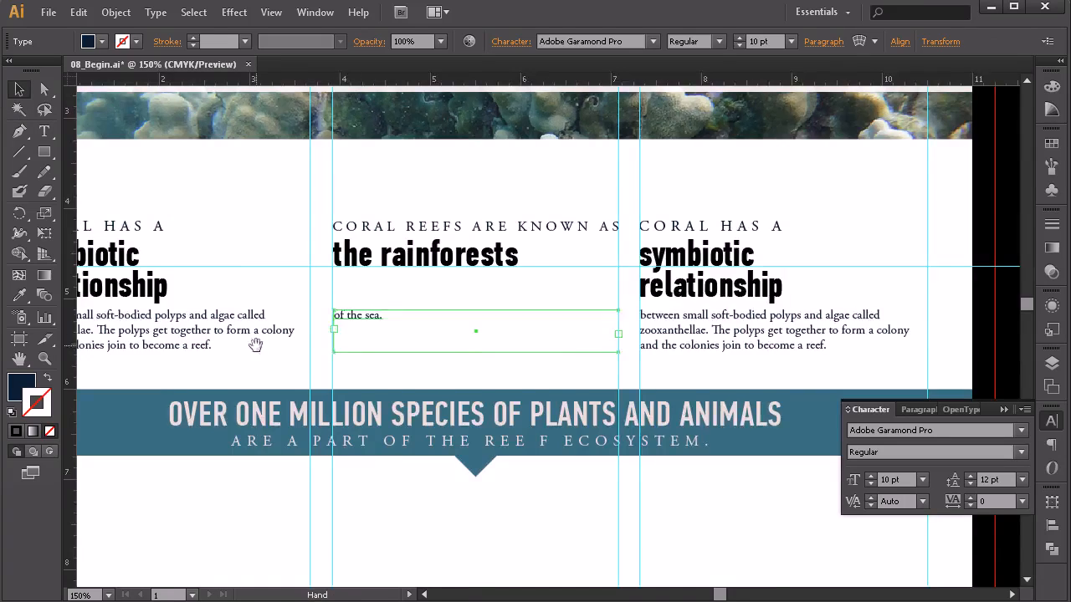
{"action": "left_click_drag", "start_coordinate": [256, 346], "coordinate": [382, 364]}
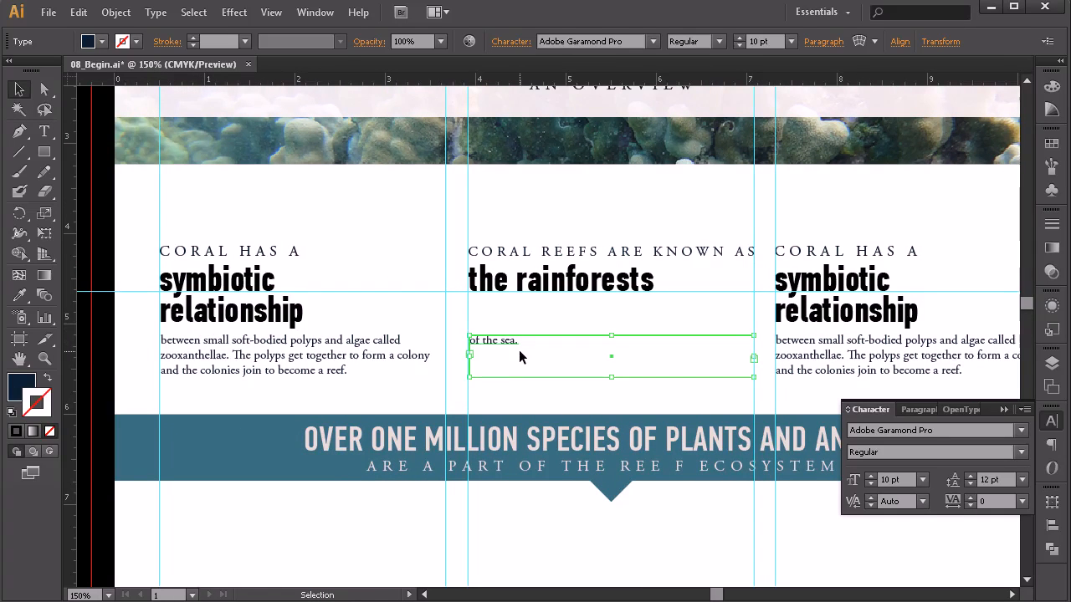
{"action": "key", "text": "shift+Up"}
{"action": "key", "text": "shift+Up"}
{"action": "key", "text": "shift+Up"}
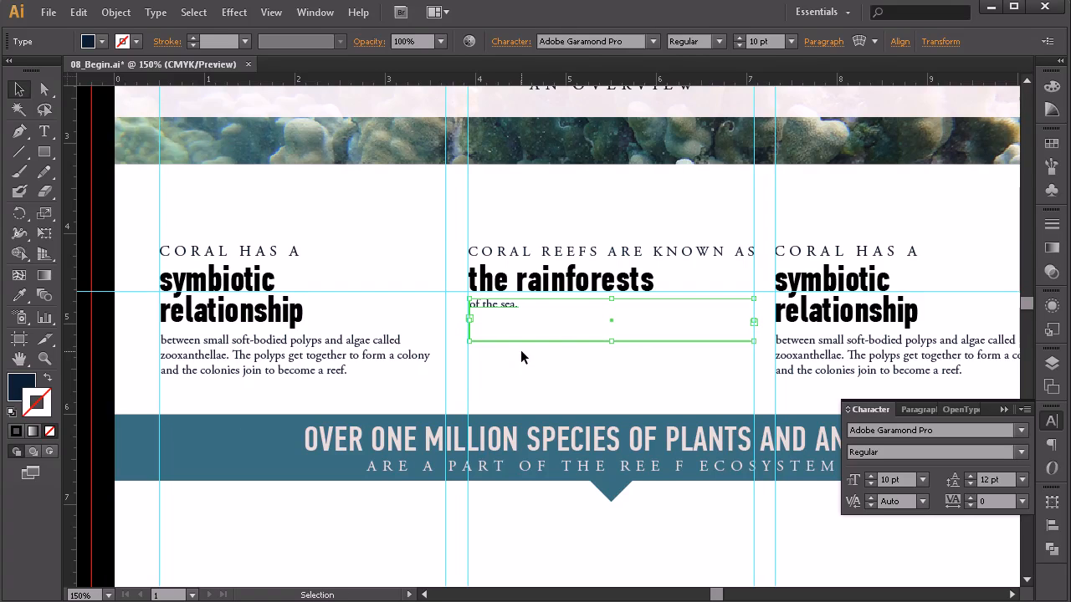
{"action": "left_click", "coordinate": [572, 384]}
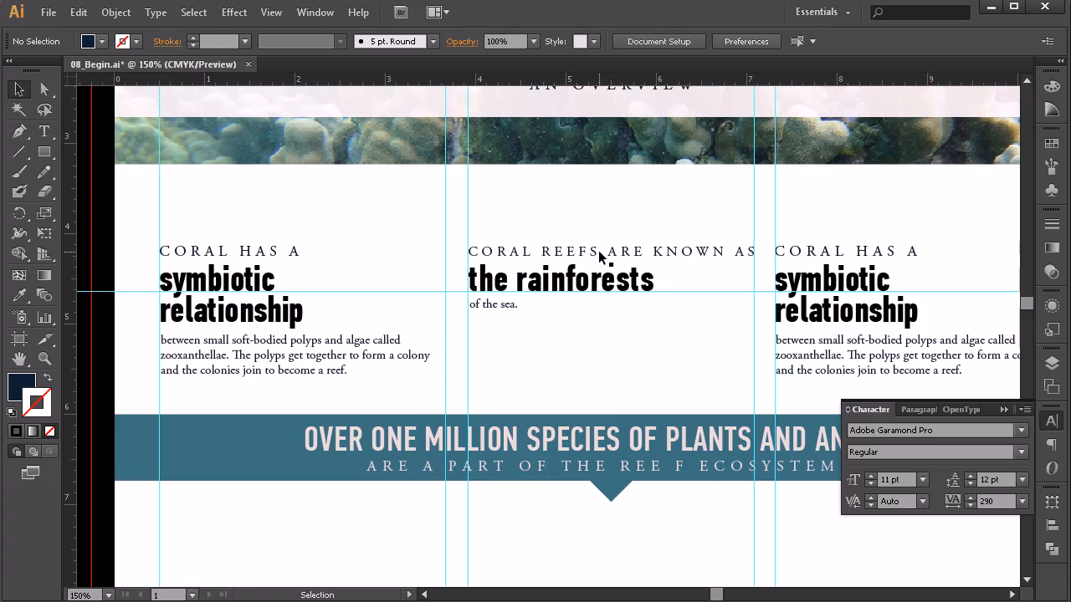
- Reword the middle column's top line to read "KNOWN AS THE", removing "CORAL REEFS ARE"
{"action": "left_click", "coordinate": [45, 132]}
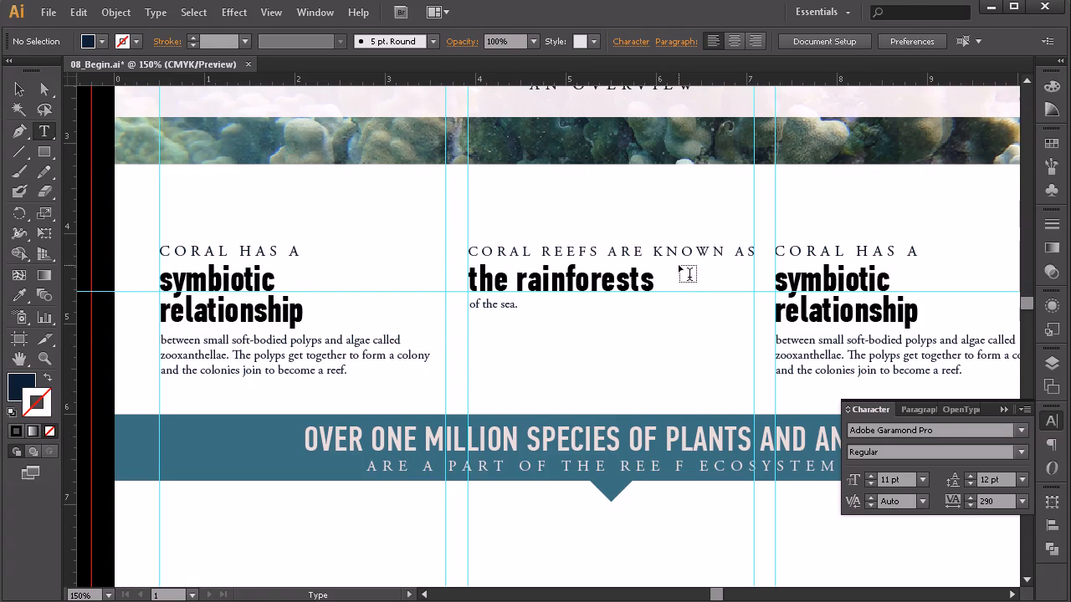
{"action": "left_click_drag", "start_coordinate": [656, 247], "coordinate": [433, 246]}
{"action": "key", "text": "BackSpace"}
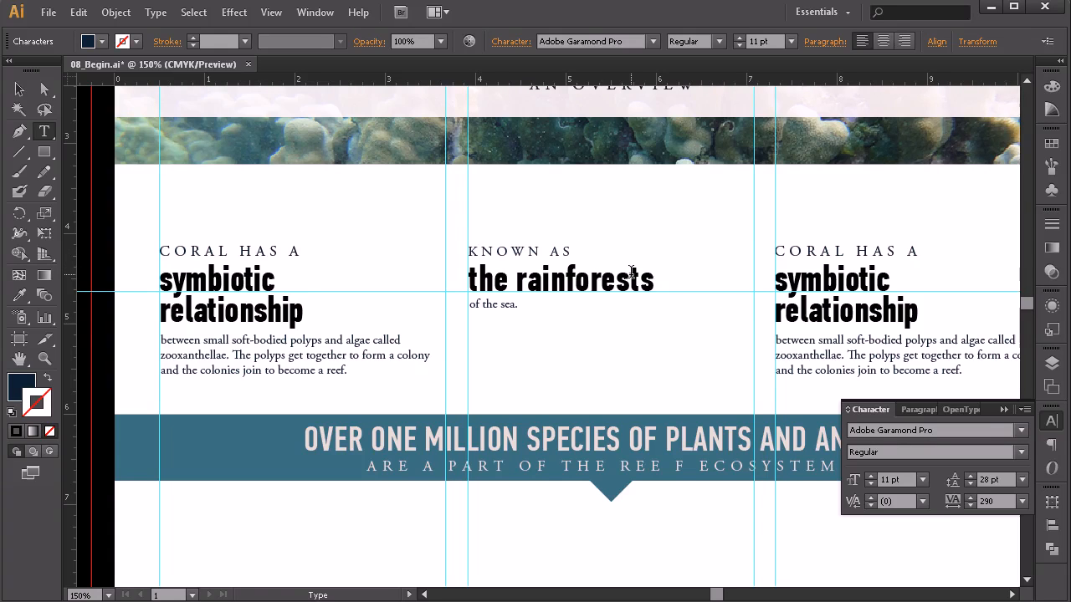
{"action": "type", "text": "HE"}
- Remove "the" from the middle column's heading so it reads "rainforests", and deselect the text
{"action": "left_click_drag", "start_coordinate": [517, 283], "coordinate": [416, 280]}
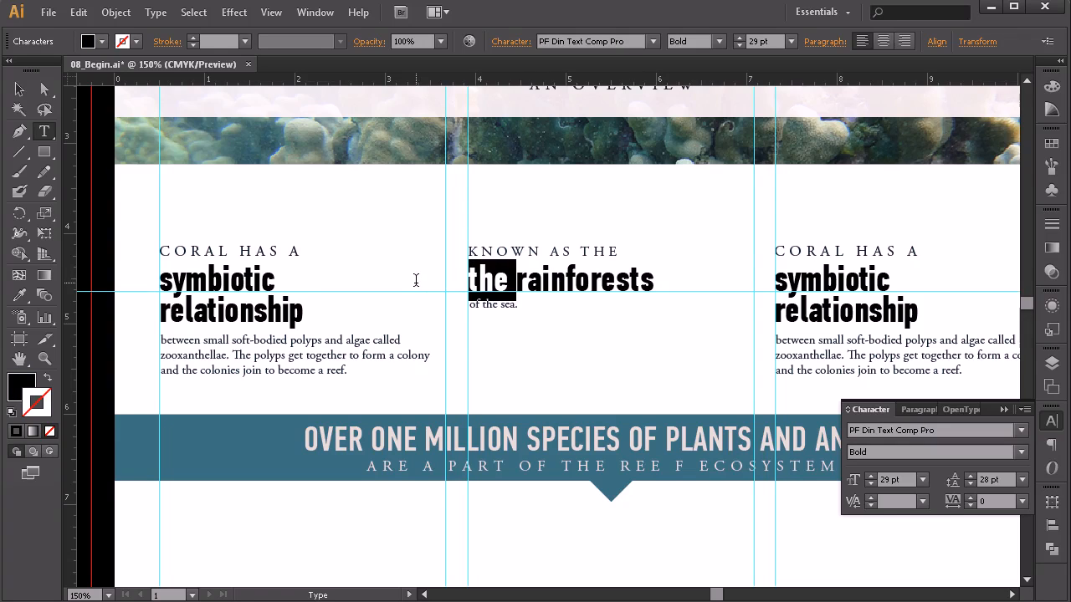
{"action": "key", "text": "BackSpace"}
{"action": "key", "text": "Escape"}
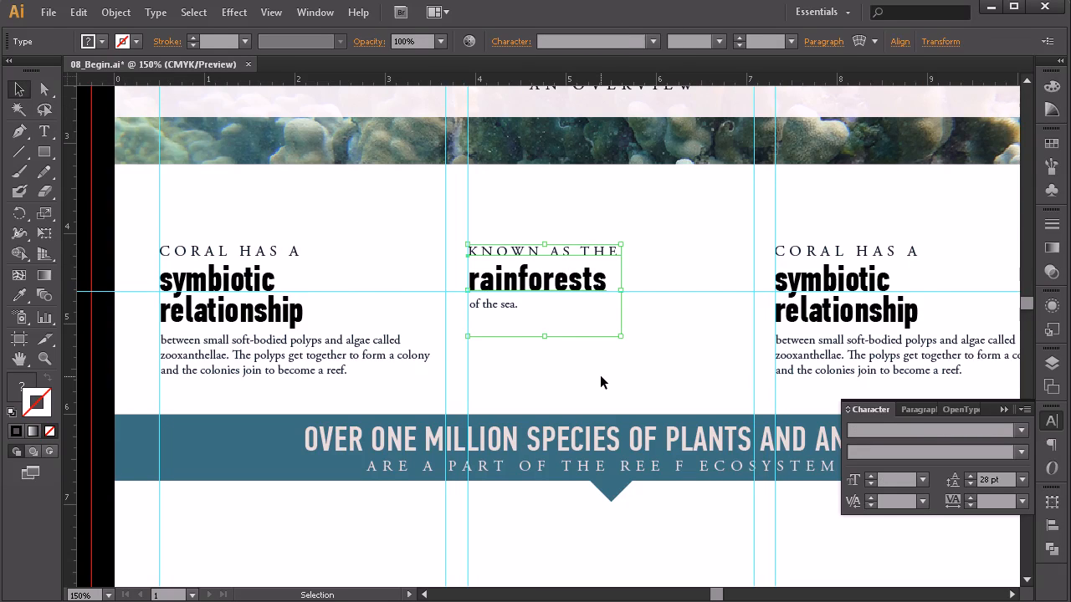
{"action": "left_click", "coordinate": [628, 401]}
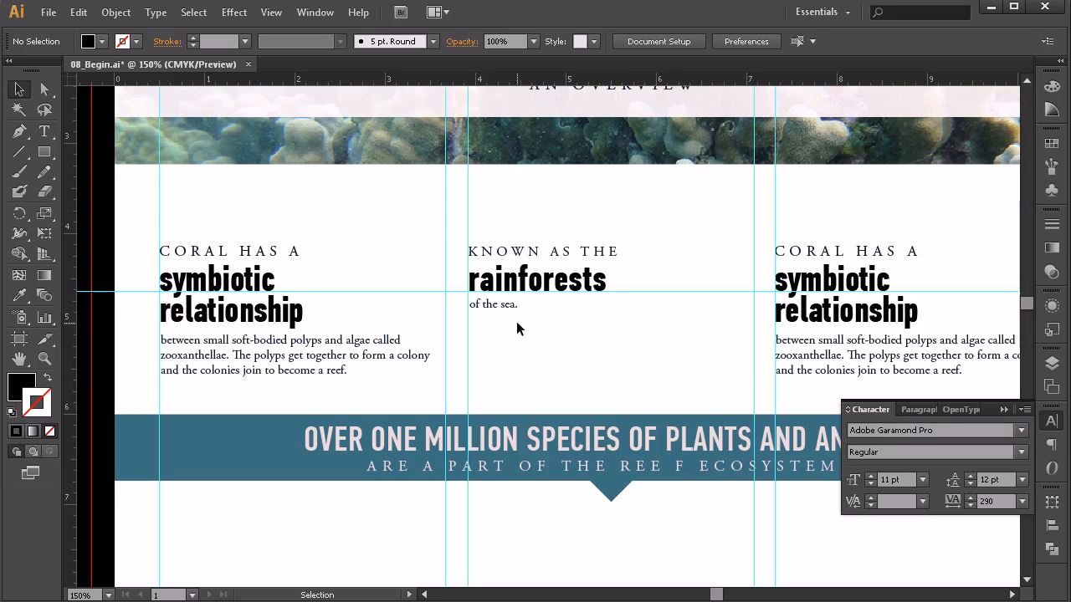
- Switch to the Word document and select the sentence about coral reefs being home to turtles for the right column's copy
{"action": "left_click_drag", "start_coordinate": [609, 305], "coordinate": [442, 342]}
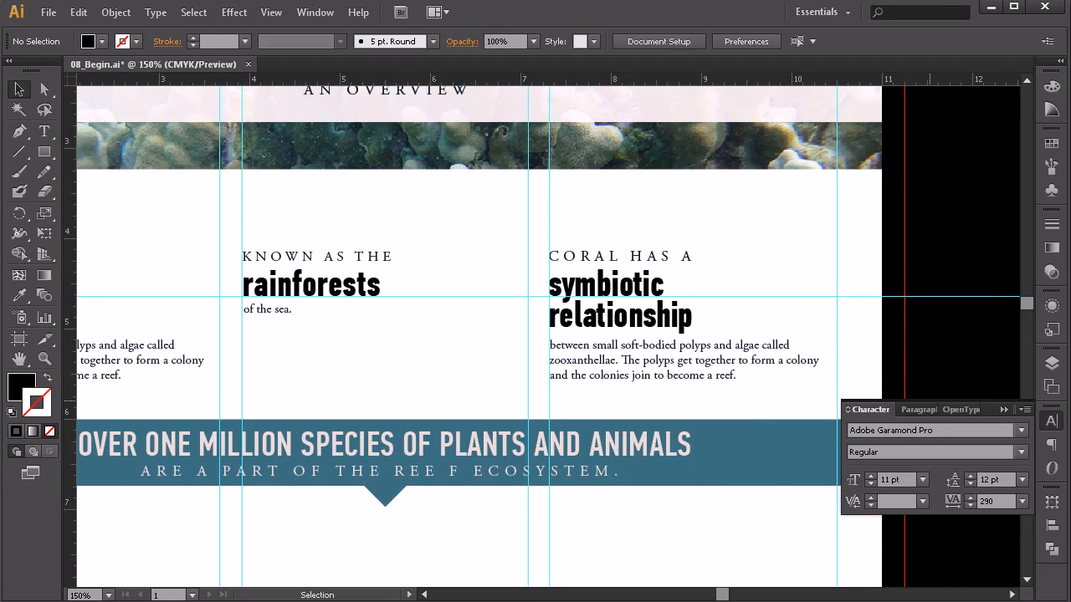
{"action": "key", "text": "alt+Tab"}
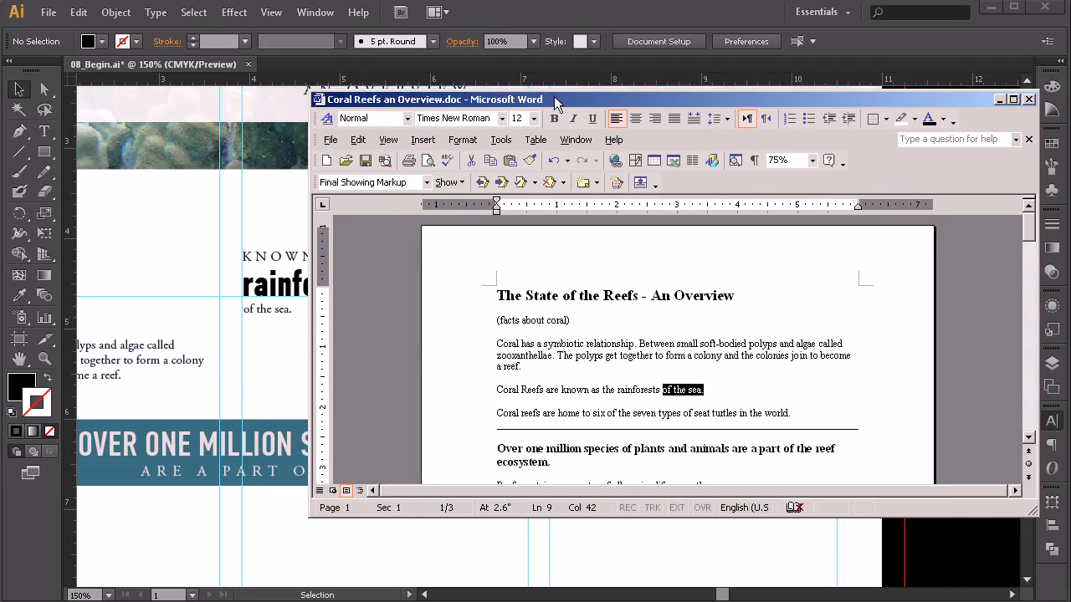
{"action": "left_click_drag", "start_coordinate": [555, 100], "coordinate": [510, 96]}
{"action": "left_click", "coordinate": [45, 131]}
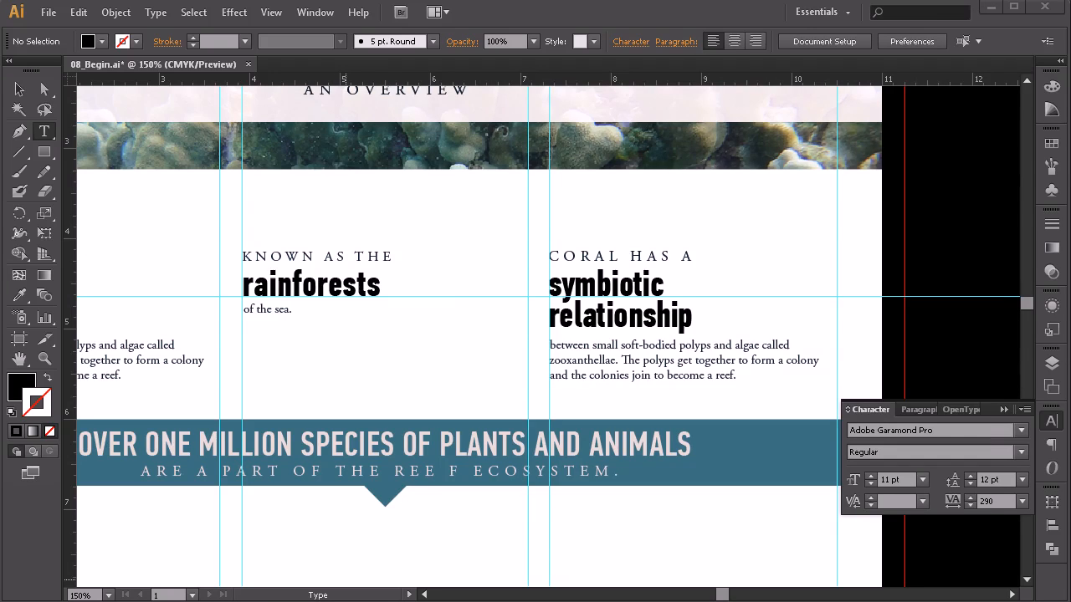
{"action": "key", "text": "alt+Tab"}
{"action": "left_click_drag", "start_coordinate": [667, 98], "coordinate": [671, 98]}
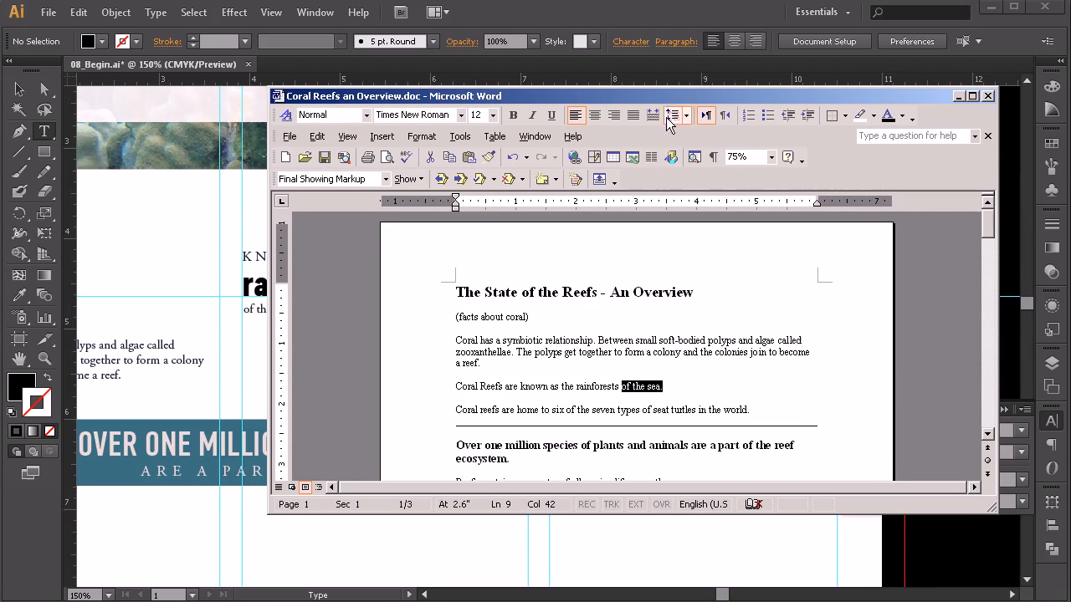
{"action": "left_click", "coordinate": [527, 411]}
{"action": "left_click", "coordinate": [755, 411]}
{"action": "left_click_drag", "start_coordinate": [754, 411], "coordinate": [456, 411]}
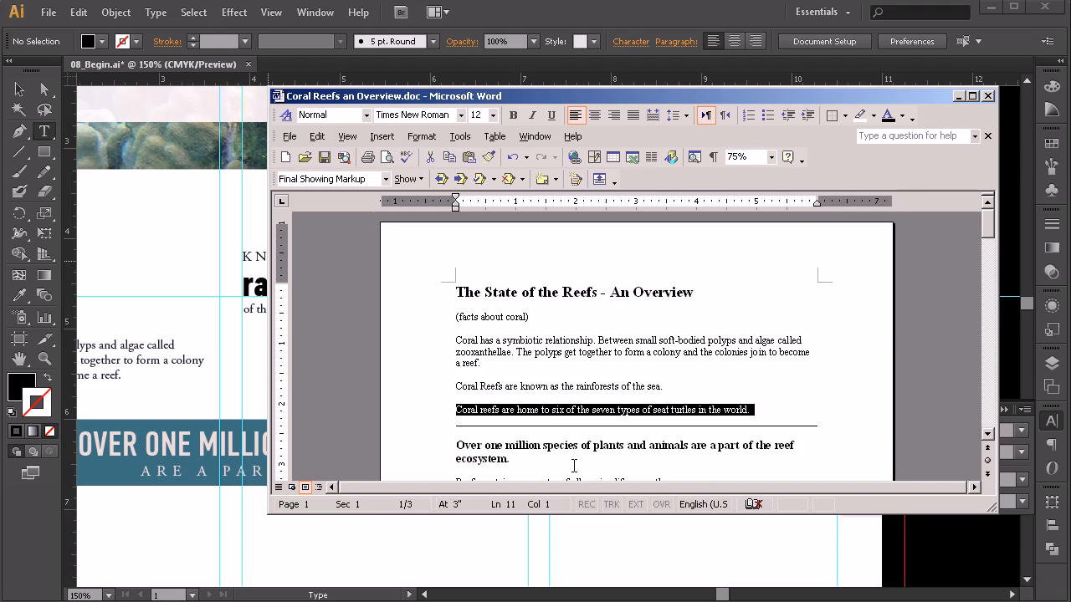
- Correct "seat turtles" to "sea turtles" in the Word document's third coral fact
{"action": "left_click", "coordinate": [668, 412]}
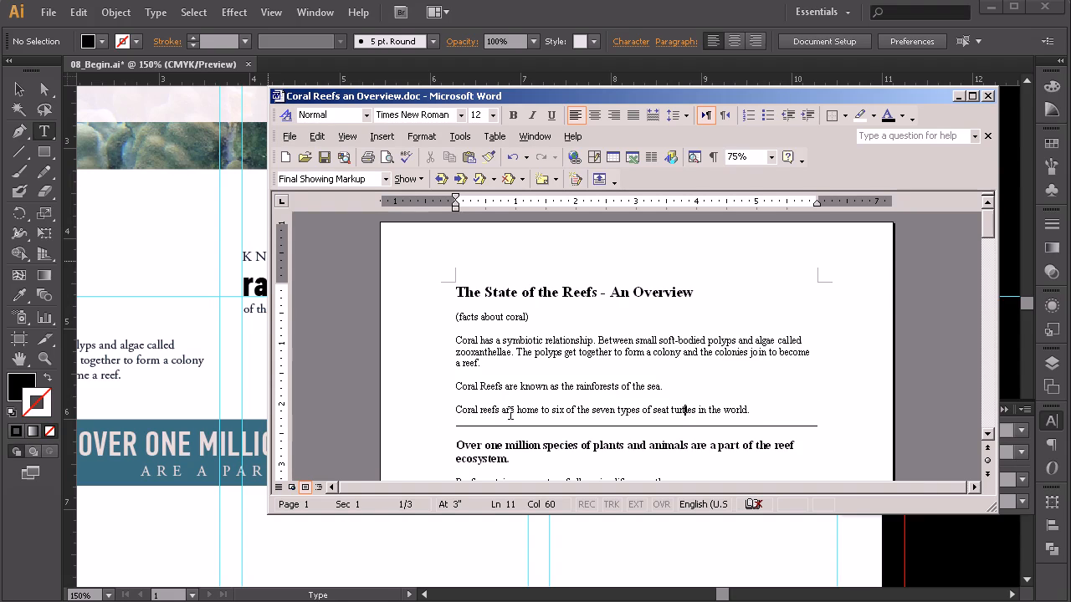
{"action": "left_click", "coordinate": [514, 410]}
{"action": "left_click", "coordinate": [670, 410]}
{"action": "key", "text": "BackSpace"}
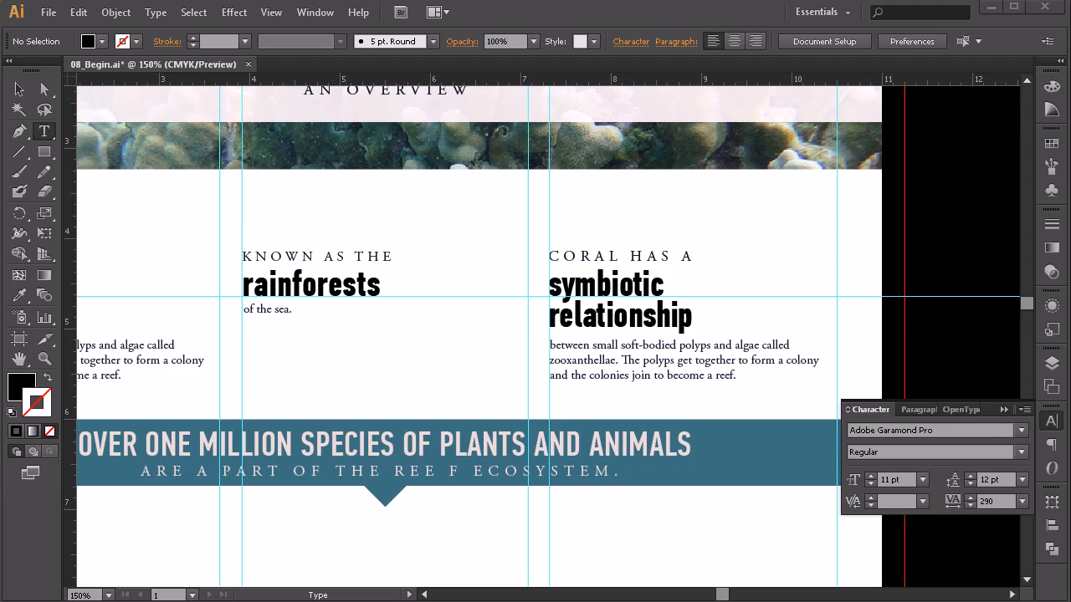
- Reword the right column's top line to "HOME TO", keeping the bold heading on its own line below
{"action": "triple_click", "coordinate": [643, 250]}
{"action": "type", "text": "HOME TO symbiotic"}
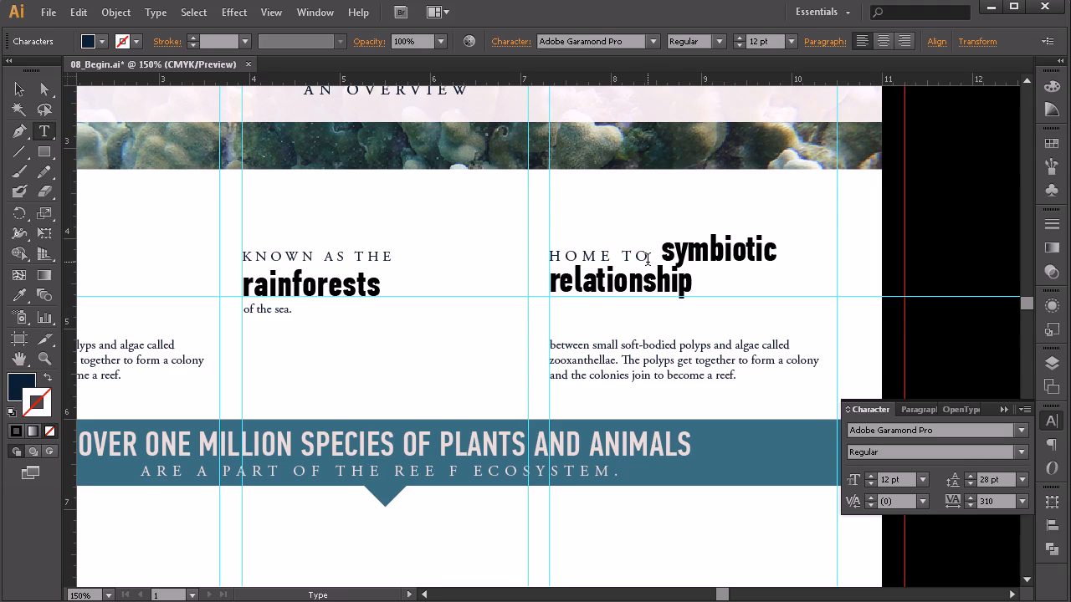
{"action": "key", "text": "Return"}
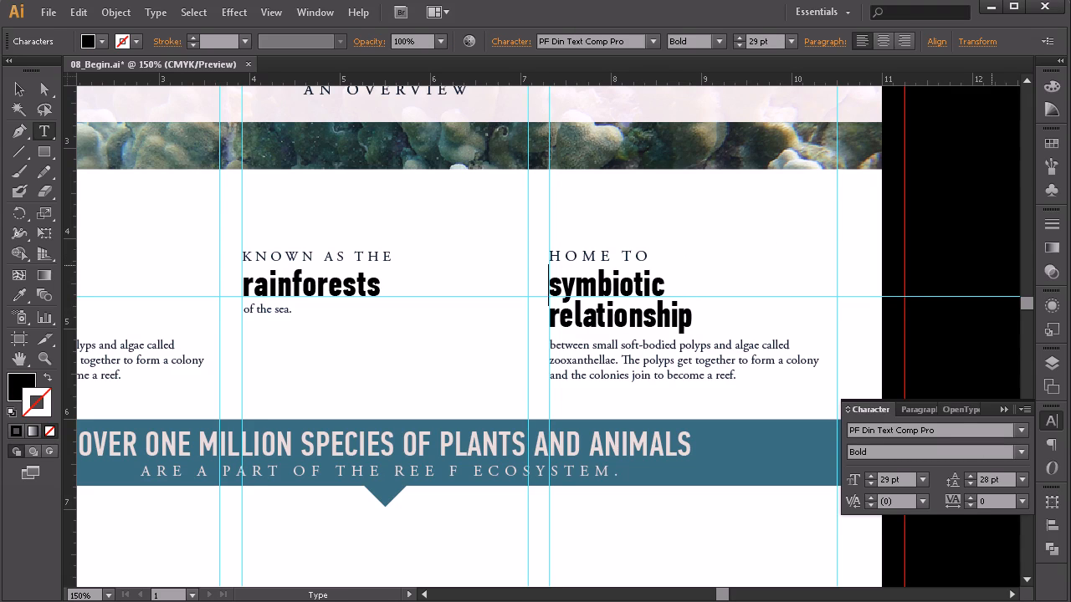
- Replace the right column's bold heading "symbiotic relationship" with "six of the seven"
{"action": "double_click", "coordinate": [630, 327]}
{"action": "key", "text": "BackSpace"}
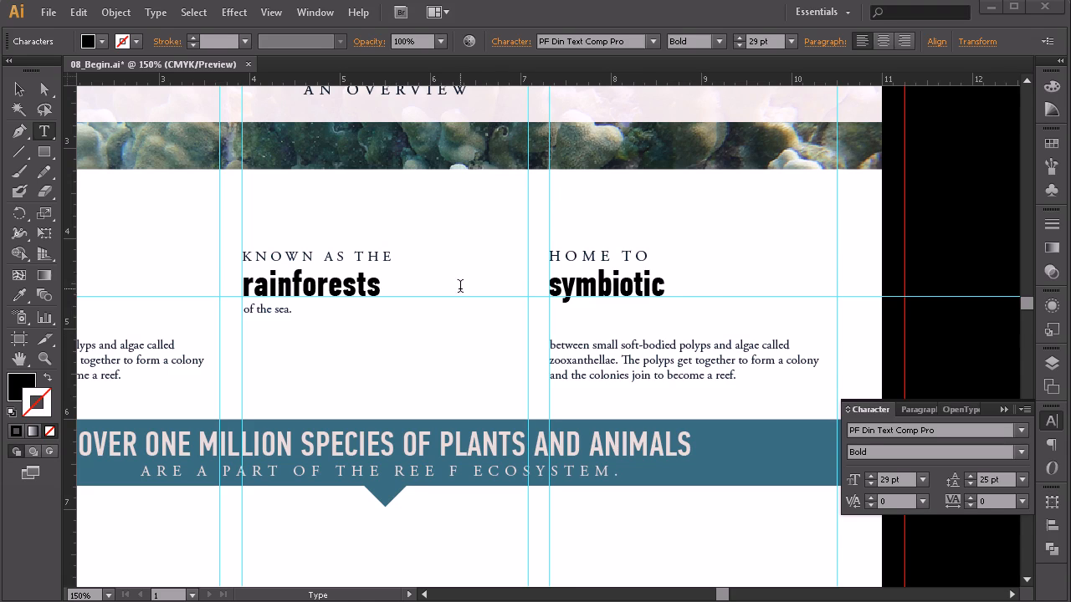
{"action": "double_click", "coordinate": [637, 283]}
{"action": "key", "text": "ctrl"}
{"action": "key", "text": "ctrl+v"}
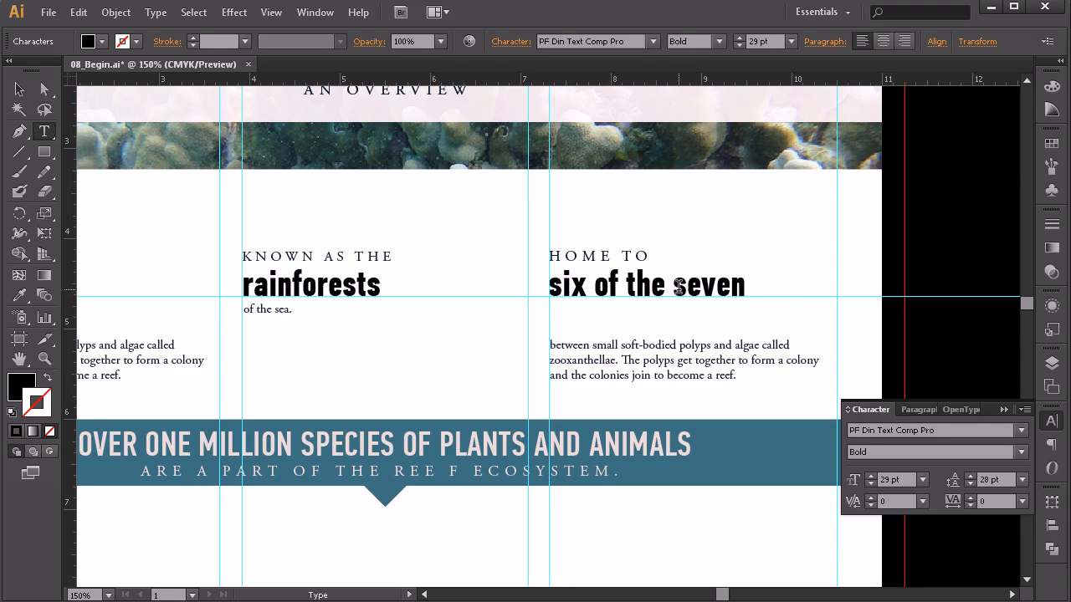
{"action": "left_click", "coordinate": [958, 350], "text": "ctrl"}
- Bring "types of sea turtles in the world." over from the Word document to replace the right column's body paragraph
{"action": "key", "text": "alt+Tab"}
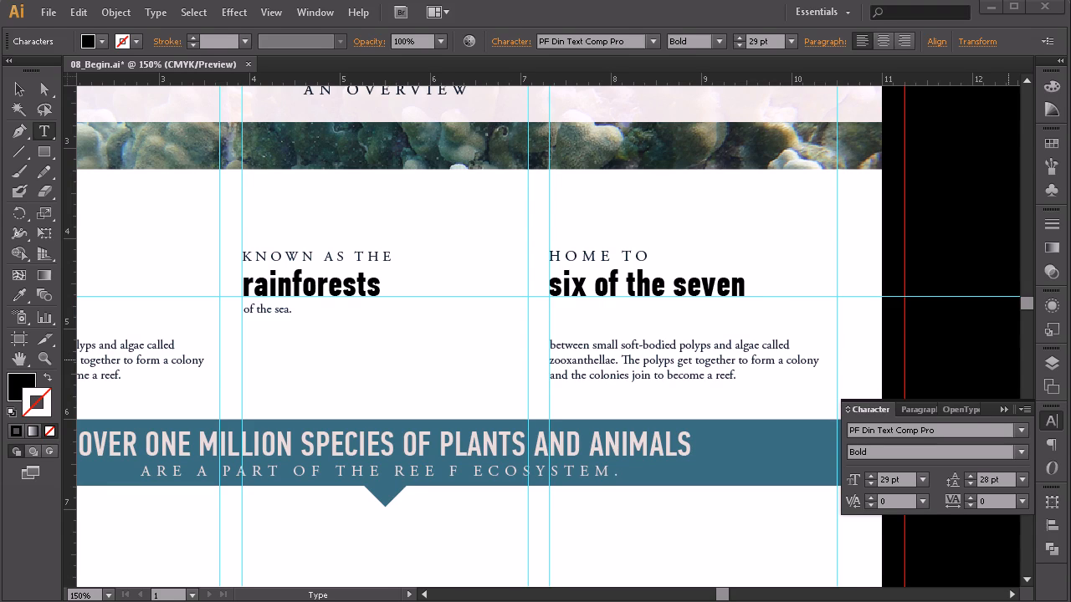
{"action": "key", "text": "alt+Tab"}
{"action": "triple_click", "coordinate": [735, 361]}
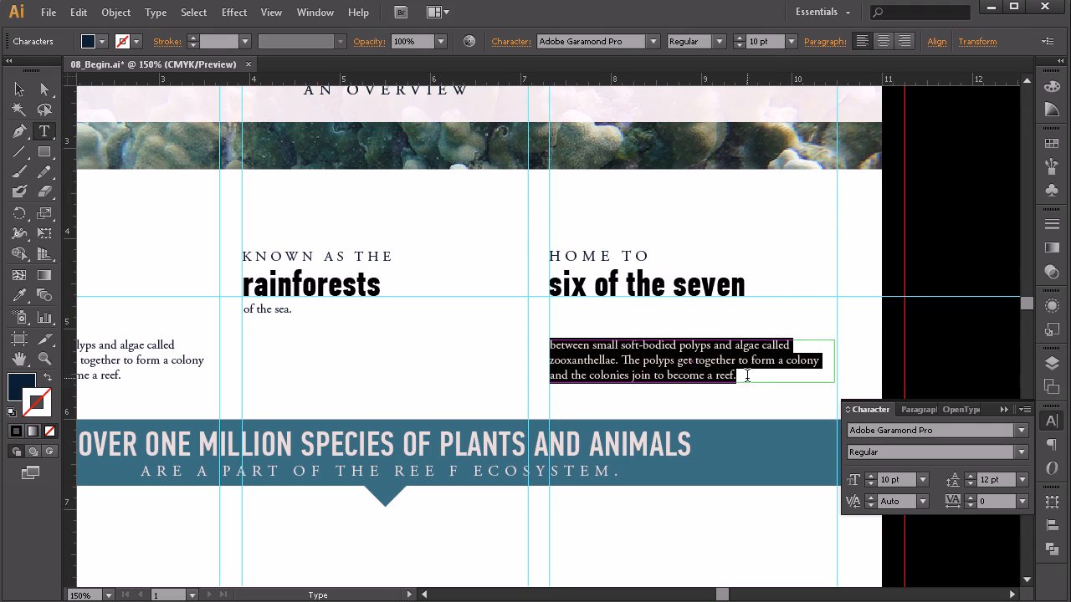
{"action": "type", "text": "types of sea turtles in the world."}
{"action": "key", "text": "Escape"}
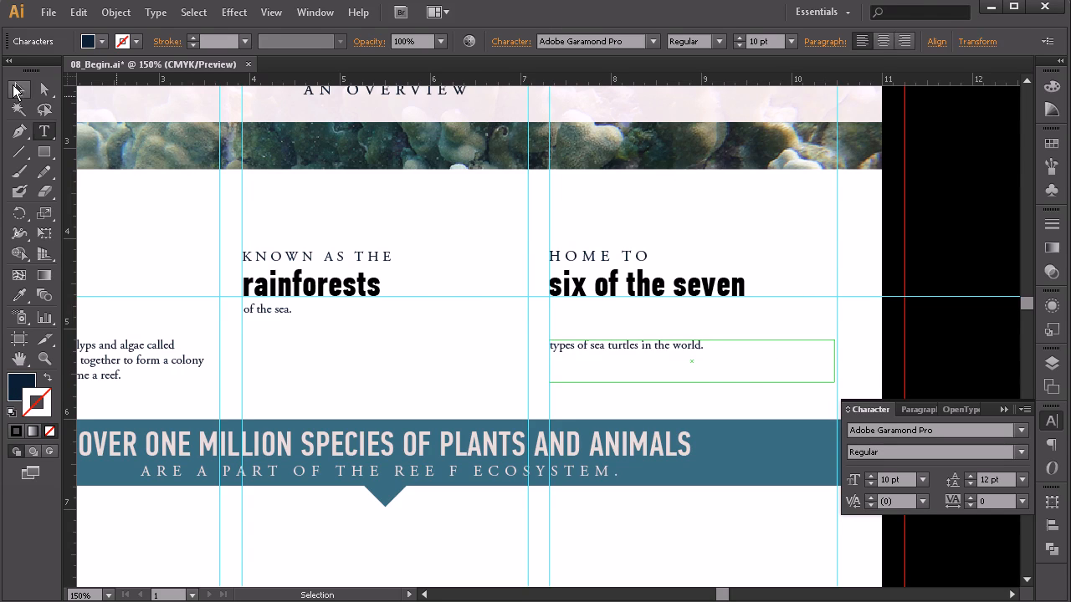
- End "of the sea." with a period and select the middle and right body text frames together
{"action": "left_click", "coordinate": [248, 310], "text": "shift"}
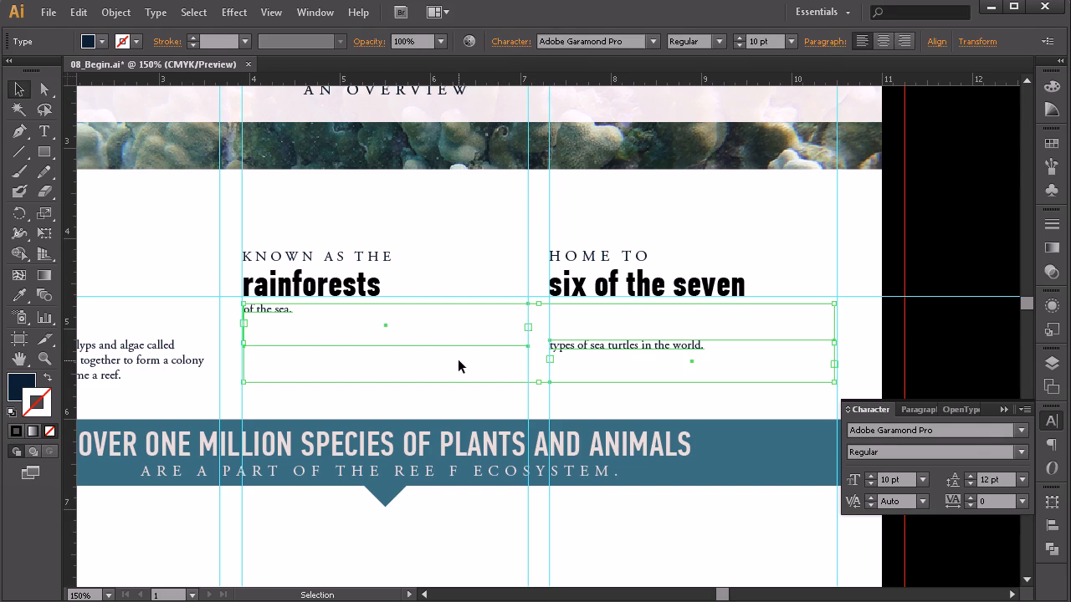
{"action": "left_click", "coordinate": [163, 170]}
{"action": "left_click", "coordinate": [44, 132]}
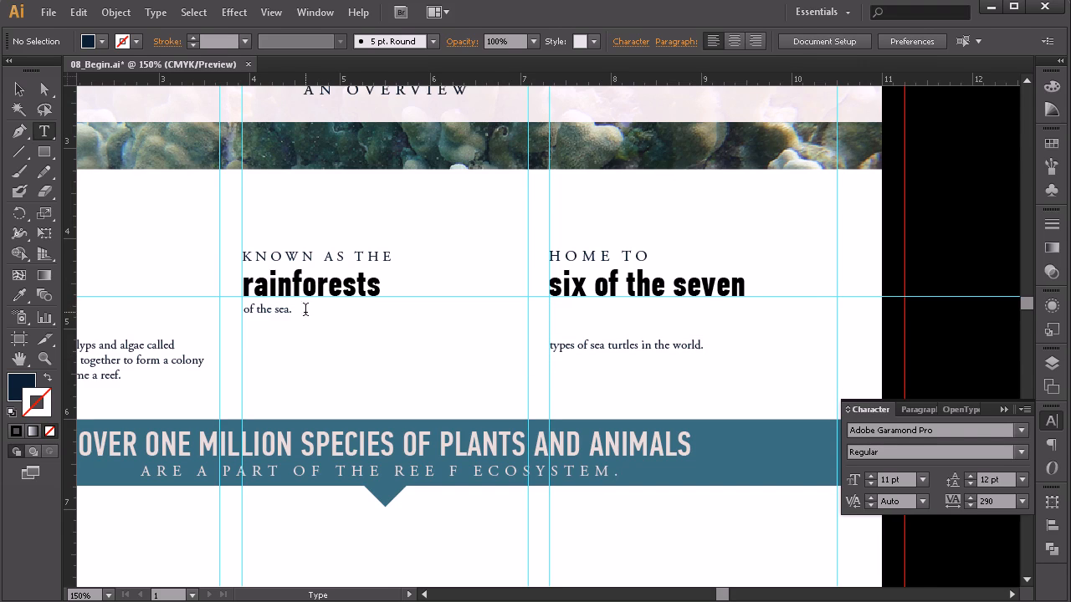
{"action": "left_click", "coordinate": [381, 350]}
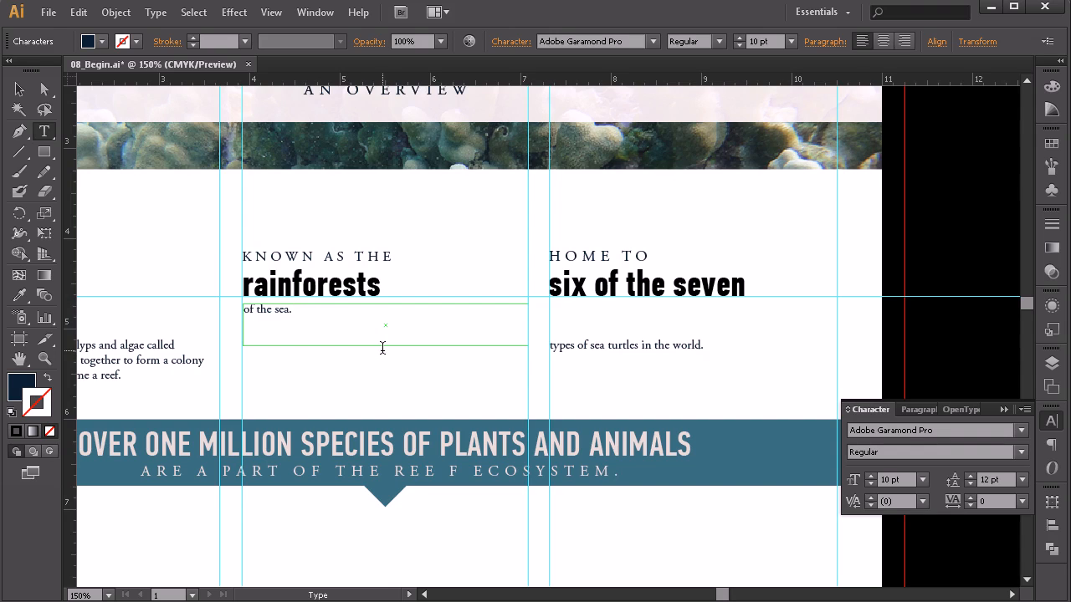
{"action": "type", "text": "."}
{"action": "left_click", "coordinate": [598, 343]}
{"action": "left_click", "coordinate": [19, 90]}
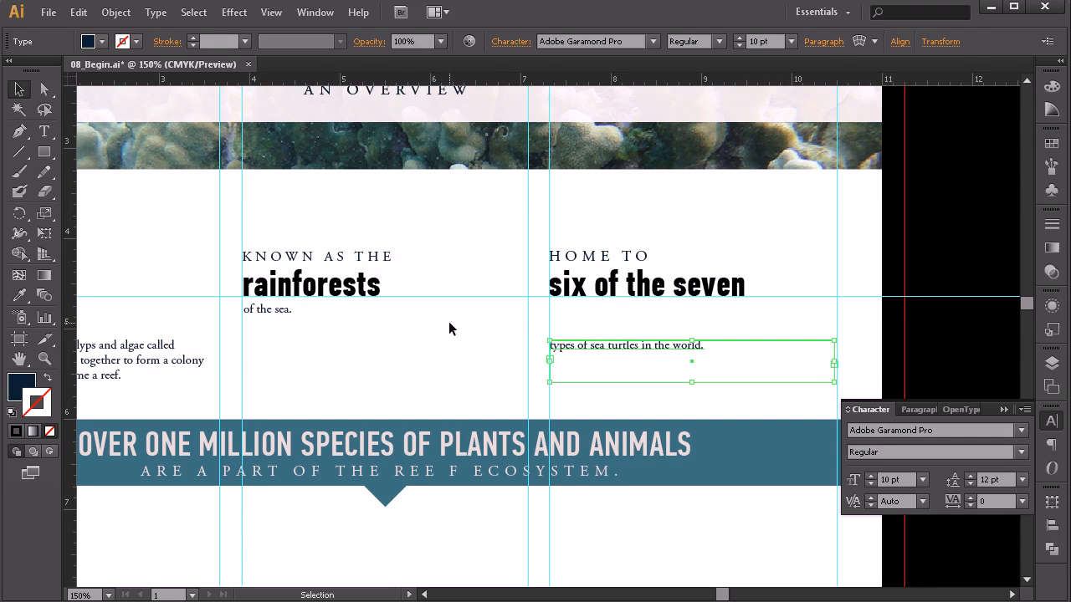
{"action": "left_click", "coordinate": [297, 308], "text": "shift"}
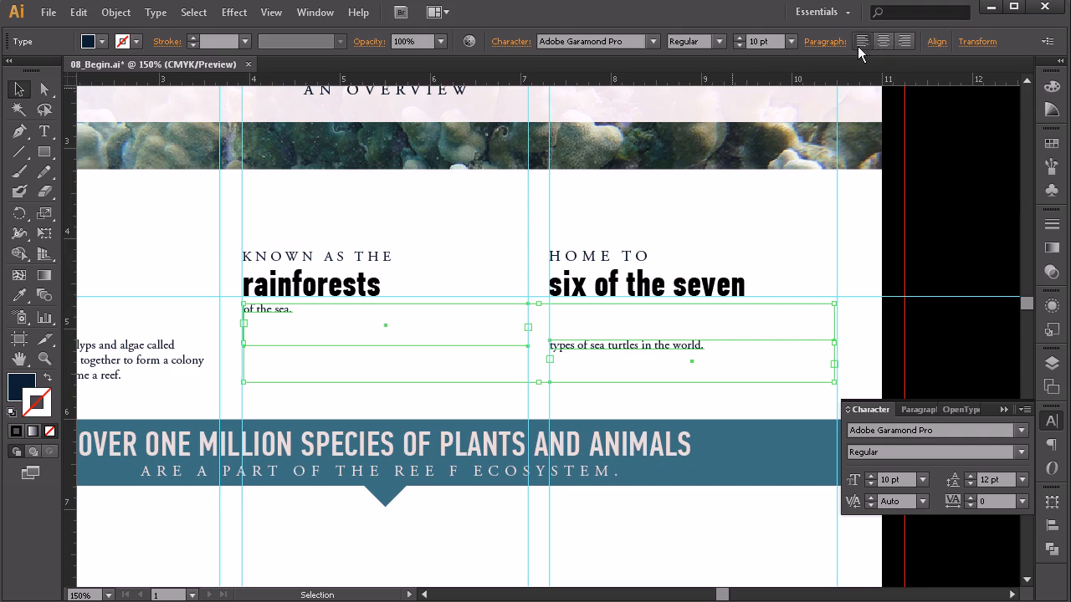
- Try to top-align the two selected body text frames relative to the artboard
{"action": "left_click", "coordinate": [936, 41]}
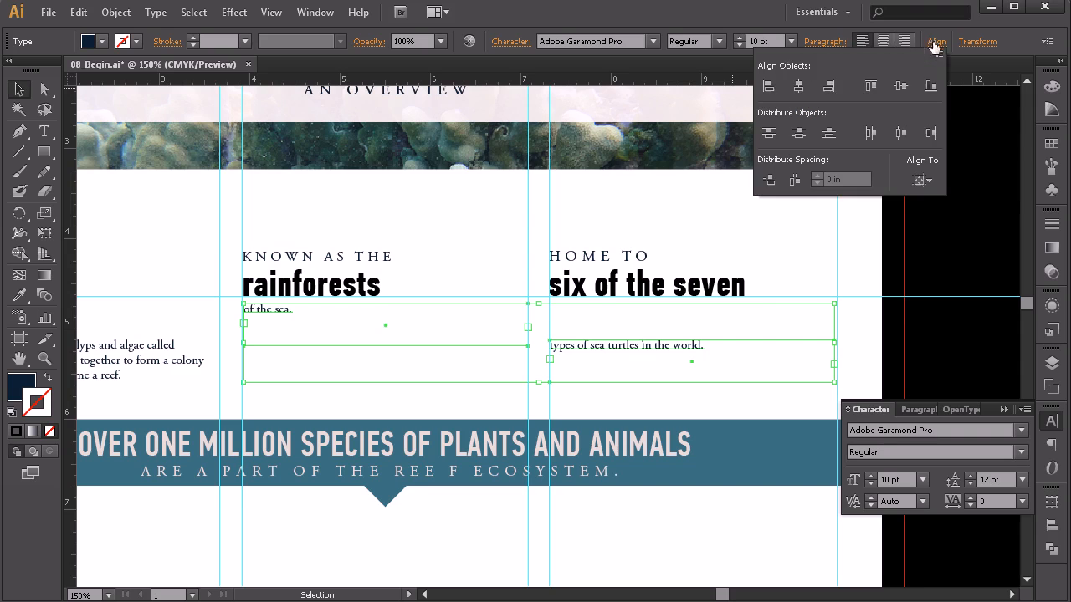
{"action": "left_click", "coordinate": [875, 86]}
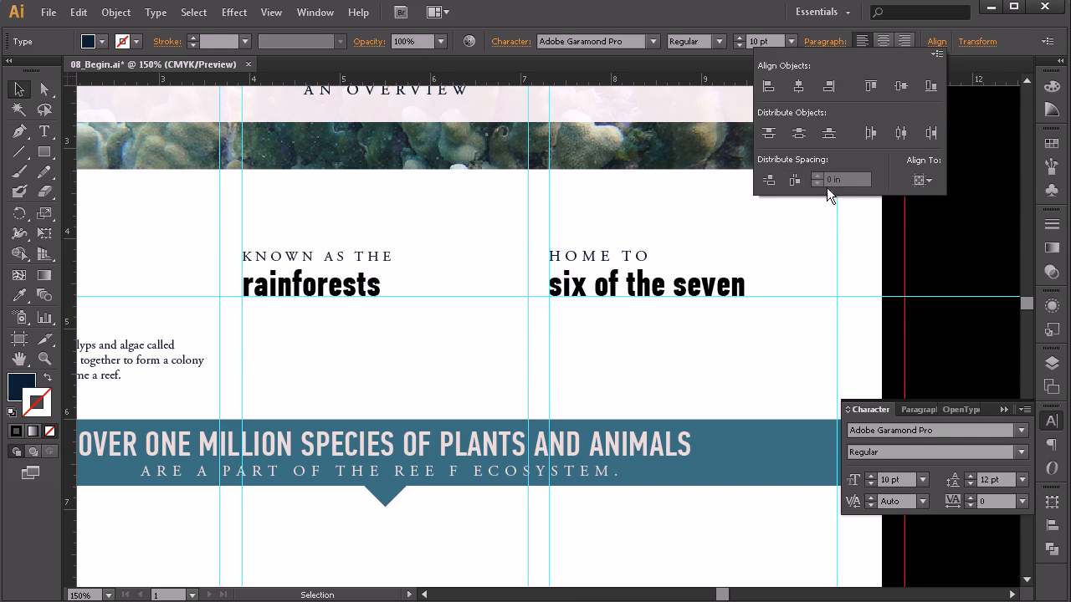
{"action": "left_click", "coordinate": [922, 181]}
{"action": "left_click", "coordinate": [935, 43]}
{"action": "left_click", "coordinate": [936, 57]}
{"action": "key", "text": "ctrl+z"}
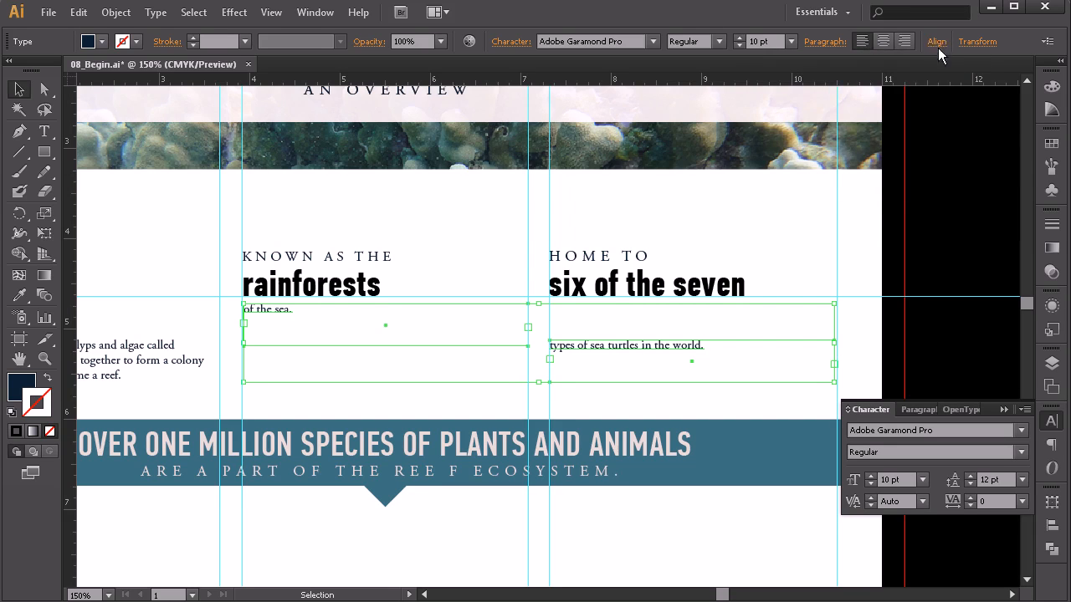
- Align the middle and right body text frames by their top edges relative to the selection, and deselect them
{"action": "left_click", "coordinate": [937, 43]}
{"action": "left_click", "coordinate": [927, 180]}
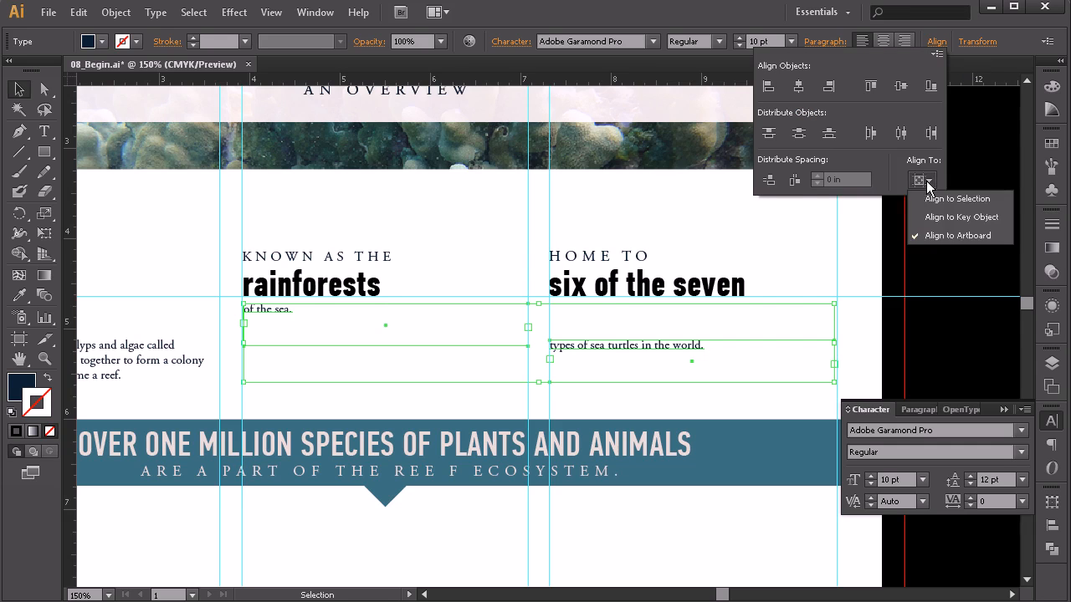
{"action": "left_click", "coordinate": [944, 198]}
{"action": "left_click", "coordinate": [872, 87]}
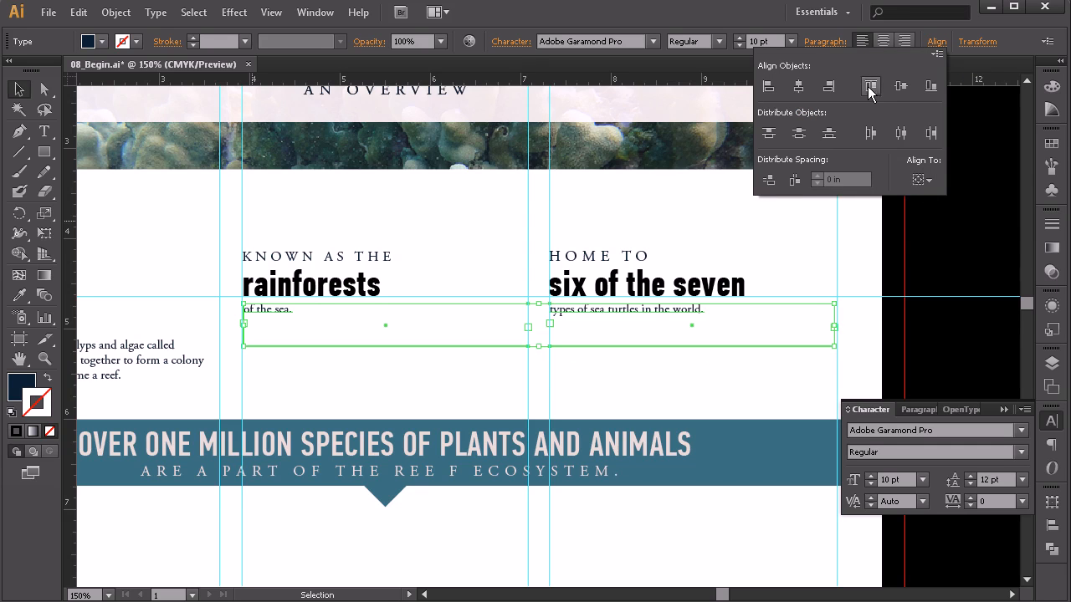
{"action": "left_click", "coordinate": [681, 222]}
{"action": "left_click", "coordinate": [676, 225]}
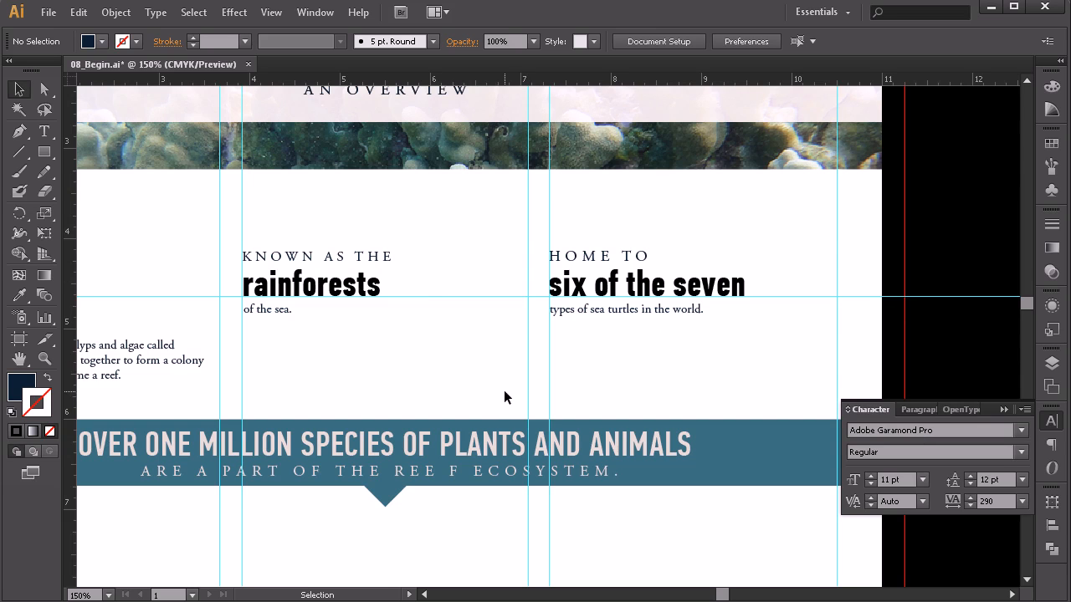
- Collapse the floating Character panel so that it no longer covers the artwork
{"action": "key", "text": "z"}
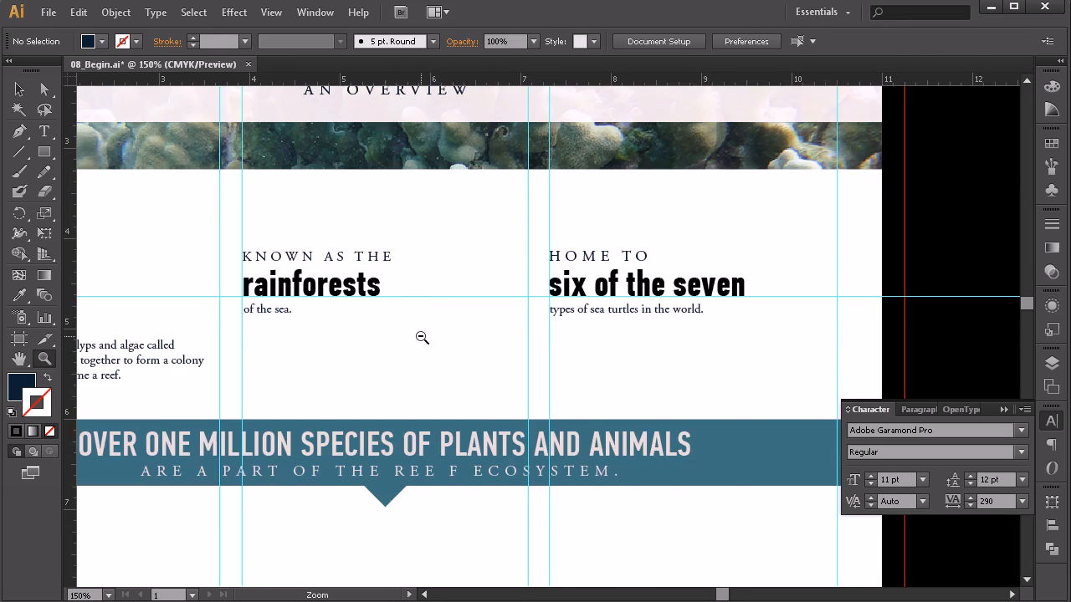
{"action": "left_click", "coordinate": [421, 338], "text": "alt"}
{"action": "left_click", "coordinate": [507, 254], "text": "alt"}
{"action": "left_click", "coordinate": [569, 369]}
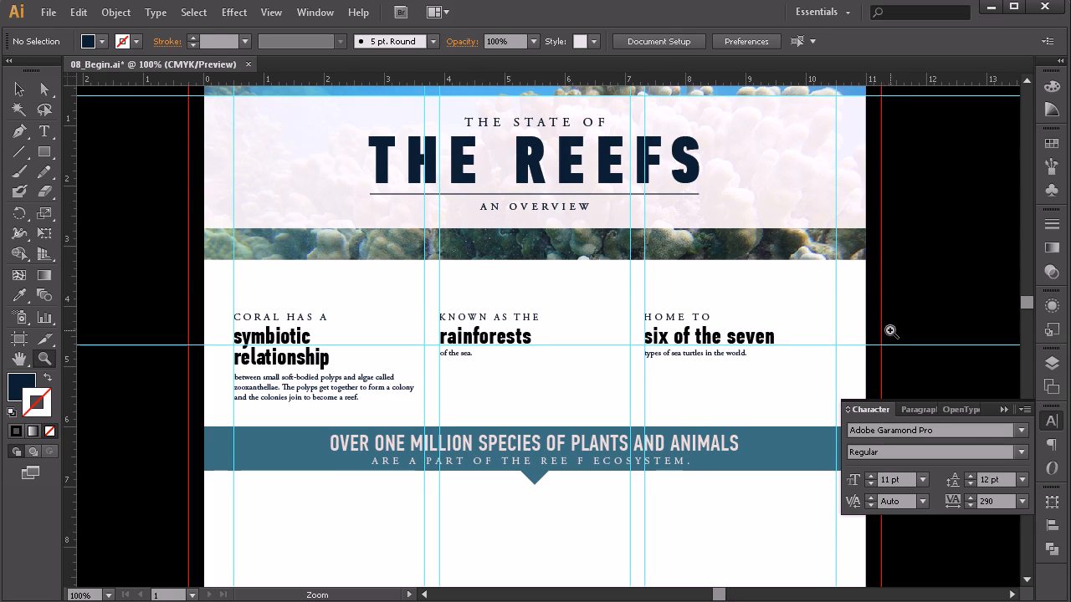
{"action": "left_click", "coordinate": [21, 92]}
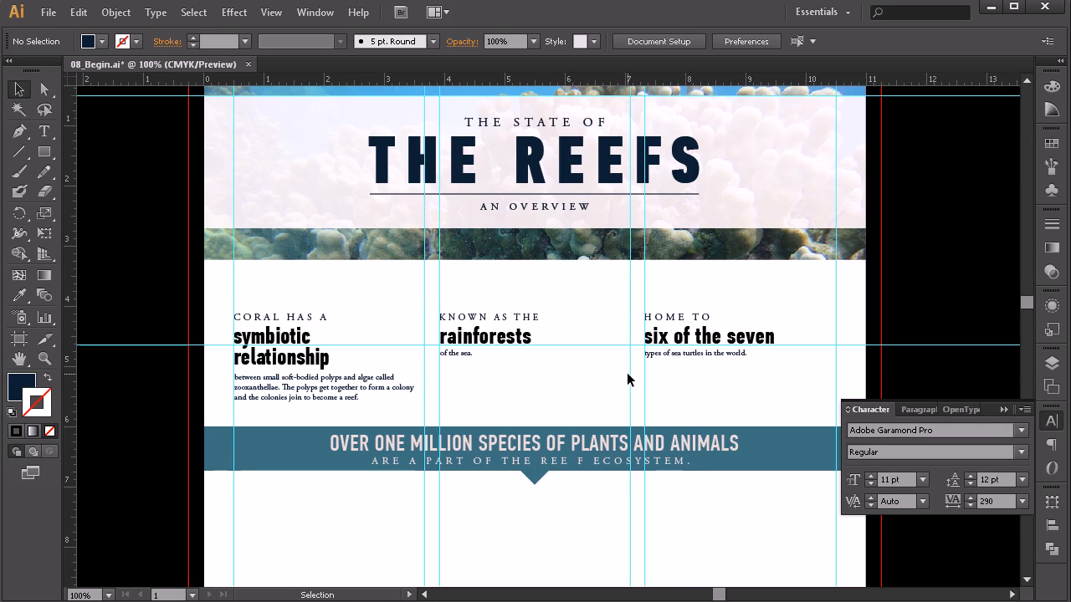
{"action": "left_click", "coordinate": [1003, 409]}
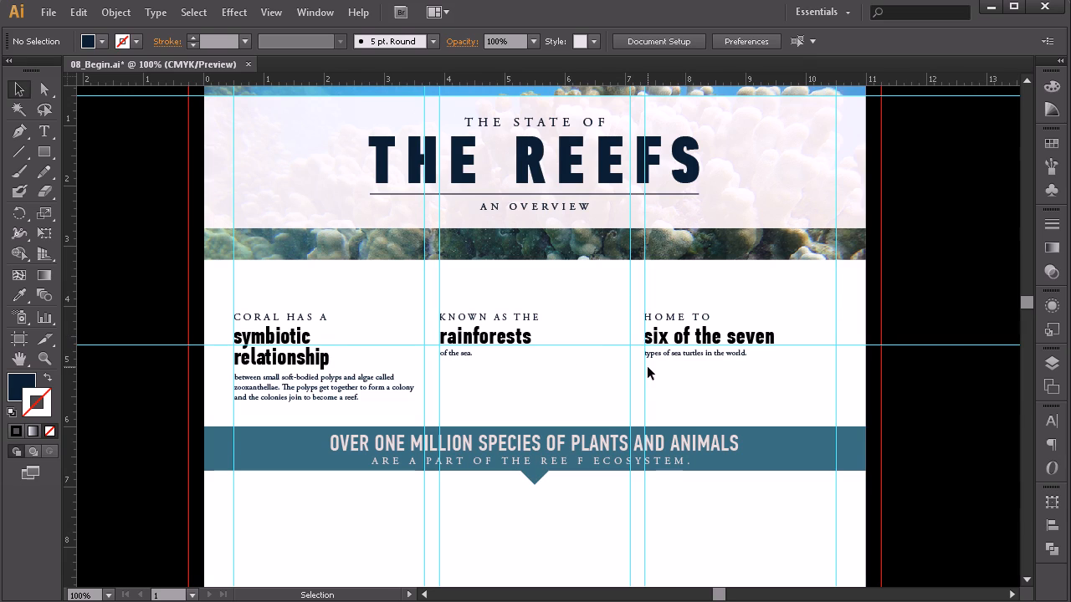
{"action": "left_click_drag", "start_coordinate": [456, 310], "coordinate": [461, 346]}
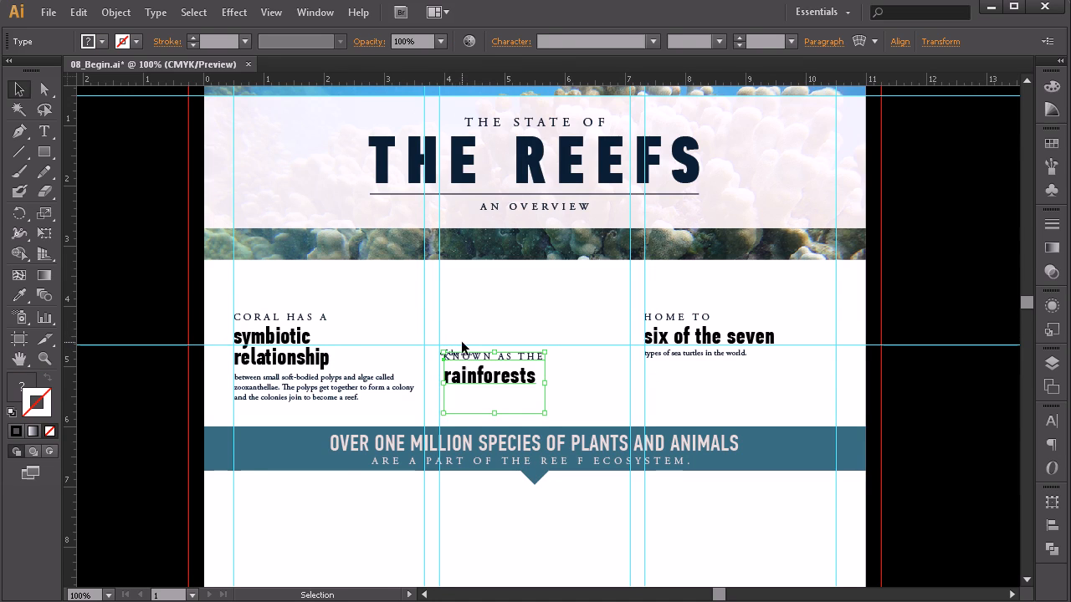
{"action": "key", "text": "ctrl+z"}
{"action": "left_click", "coordinate": [555, 285]}
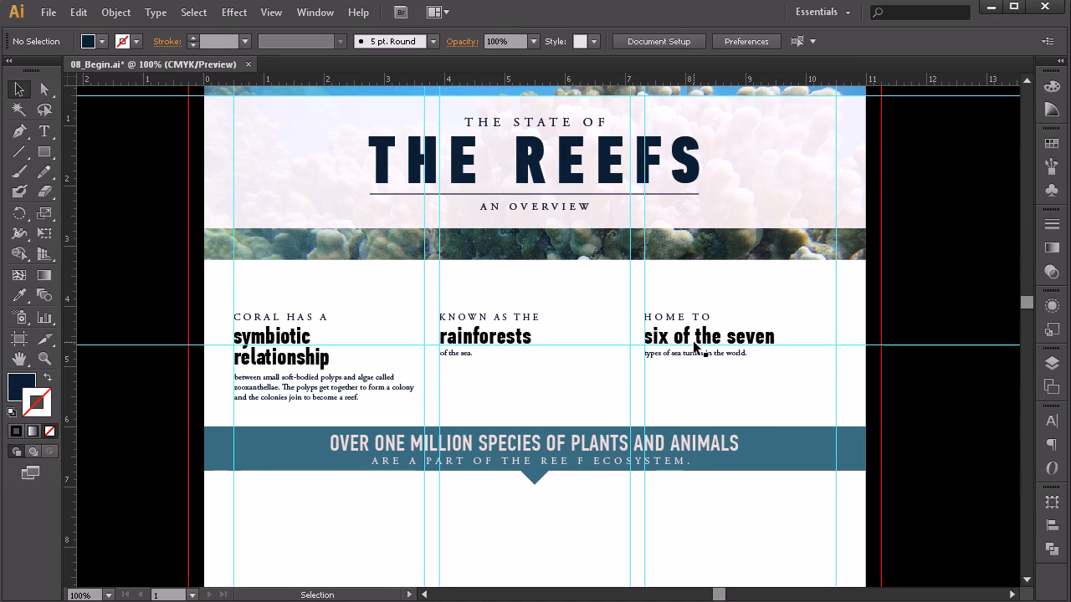